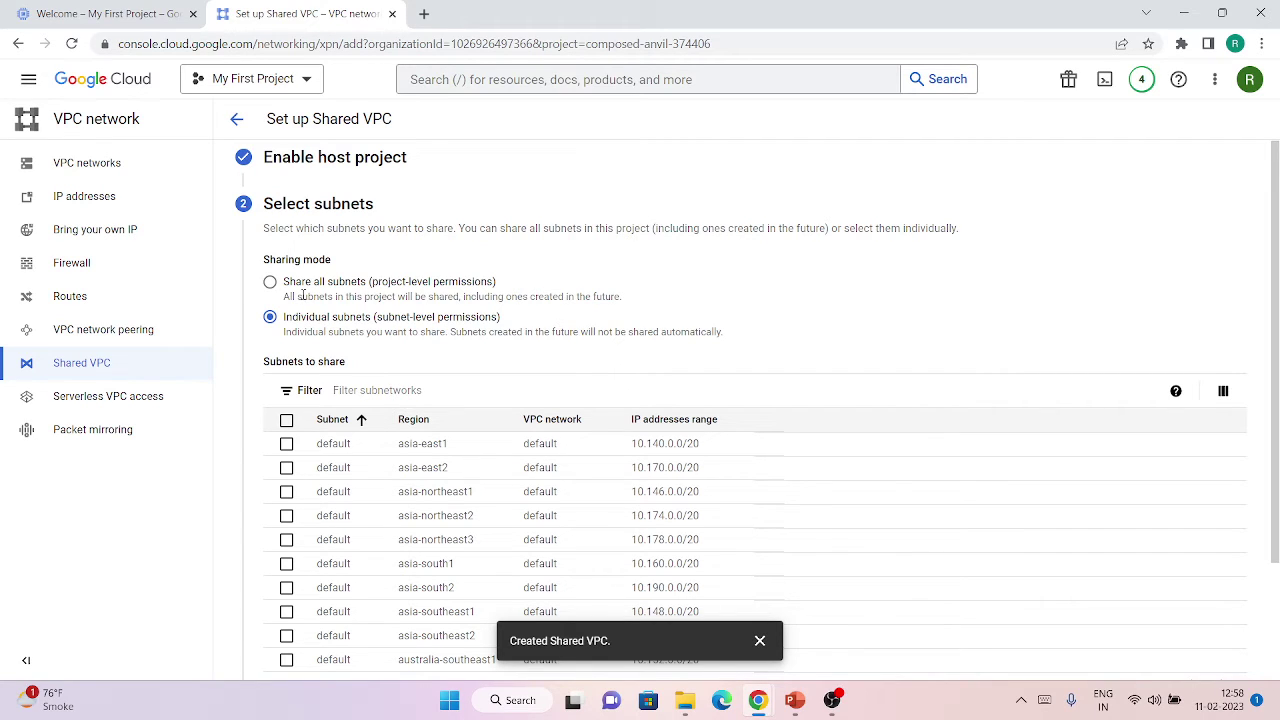
Share all subnets of the host project at project level and continue.
click(270, 283)
scroll(300, 297, down, 2)
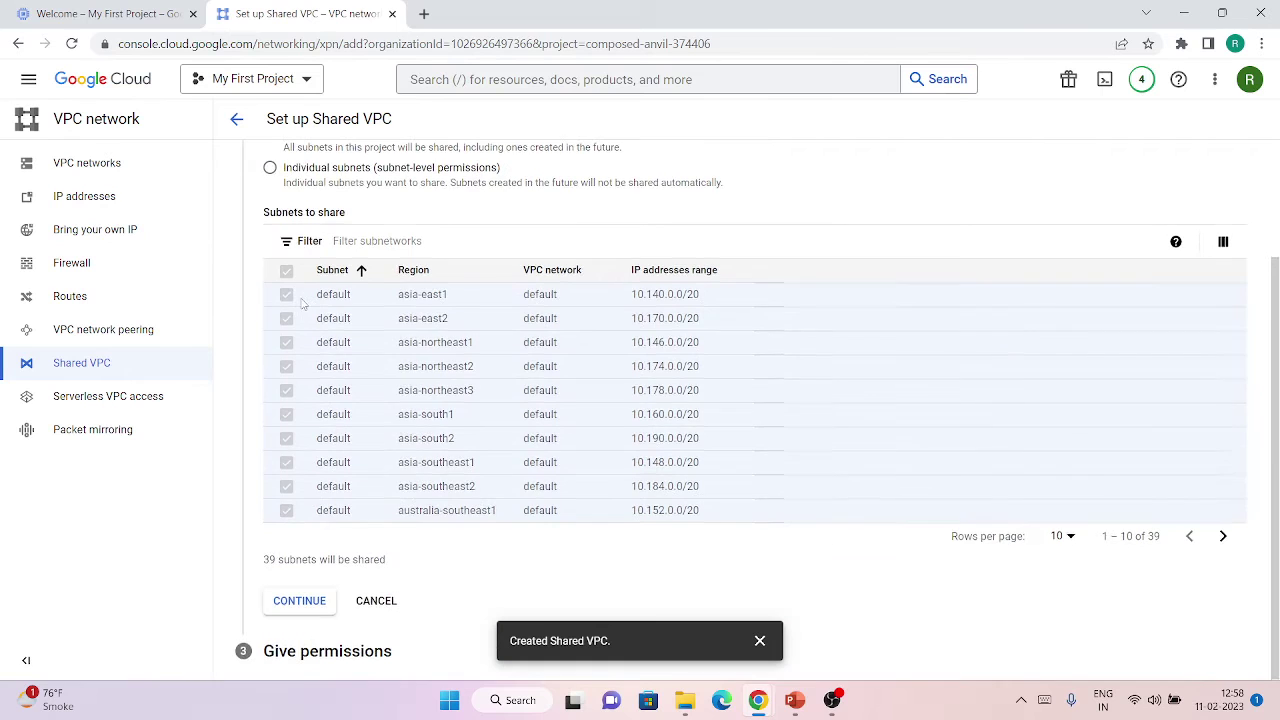
click(294, 597)
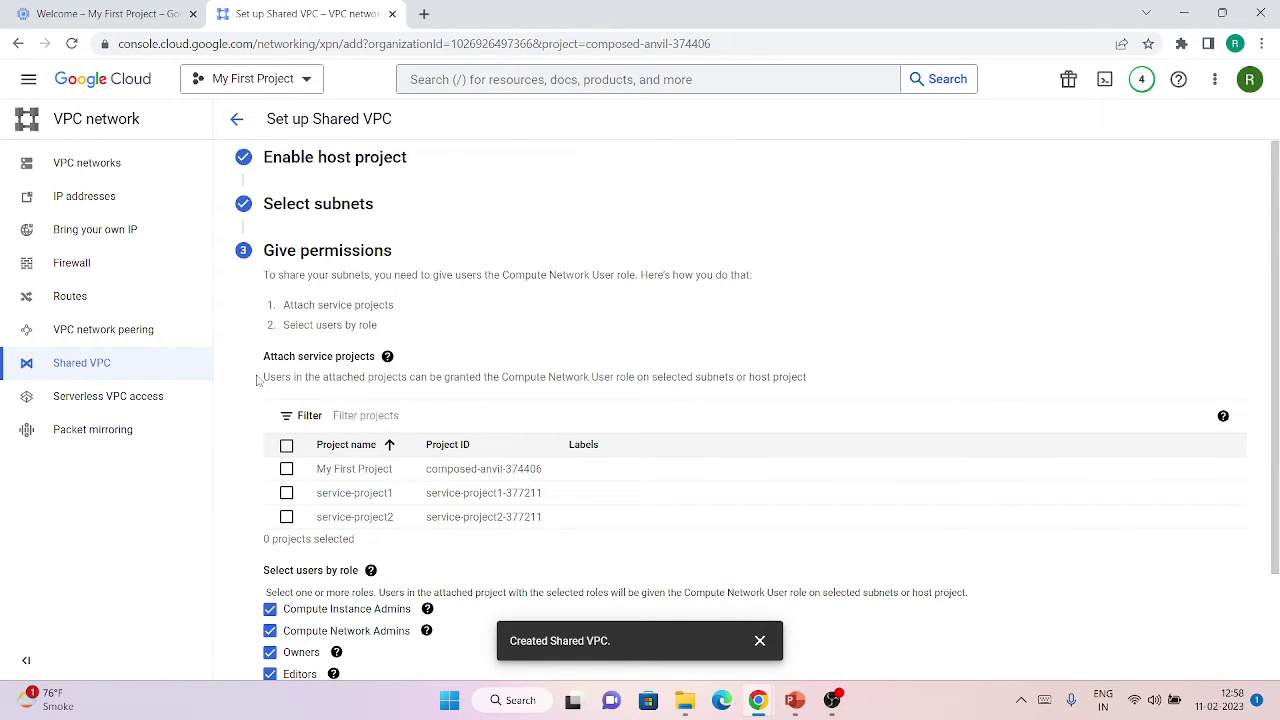
Read the attached-projects note and tick service-project1 for attachment.
drag(256, 379, 818, 391)
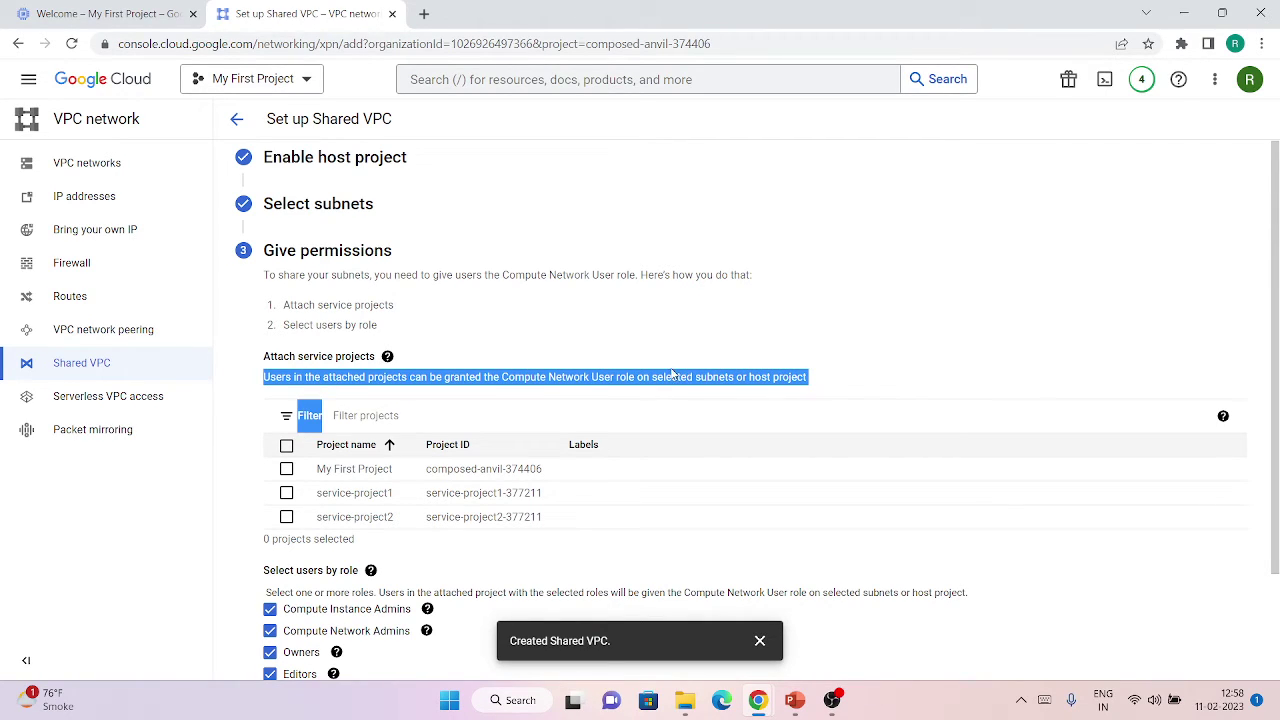
click(621, 352)
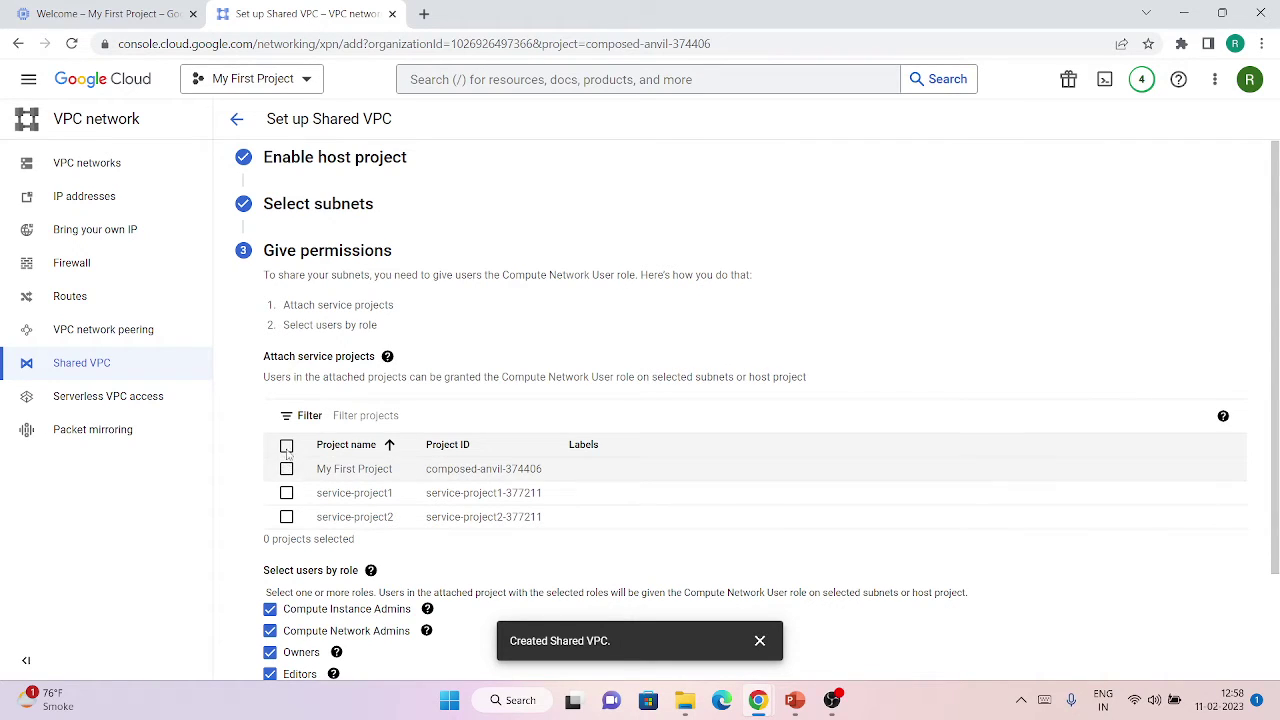
click(286, 493)
Add service-project2, untick Compute Network Admins, Owners and Editors, and save the Shared VPC setup.
click(286, 516)
scroll(352, 518, down, 2)
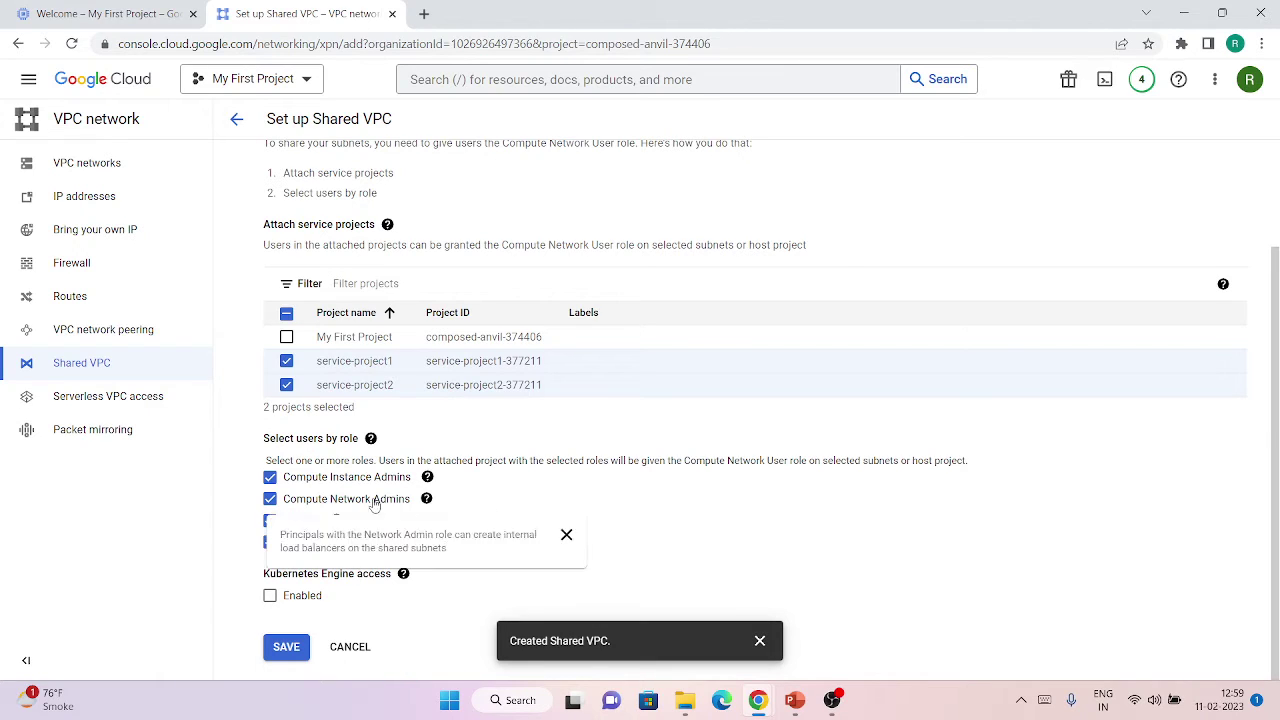
click(270, 498)
click(270, 520)
click(270, 543)
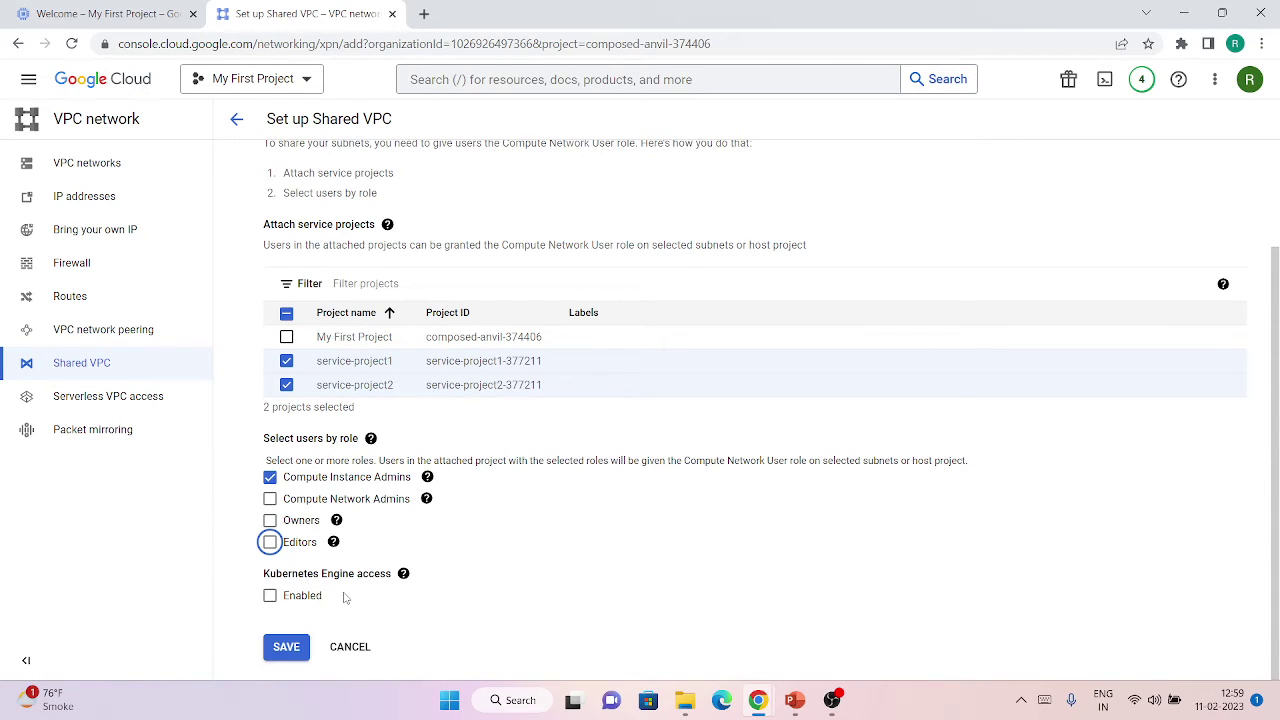
click(286, 647)
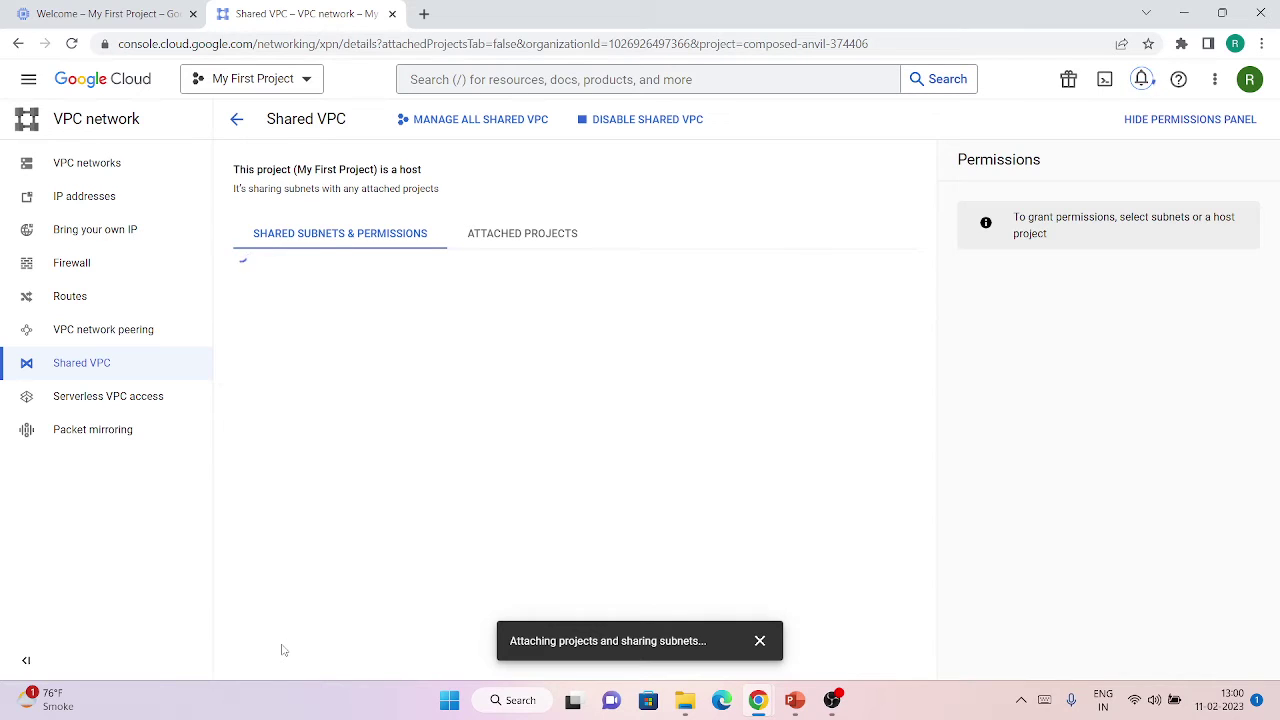
Review the Attached Projects tab, then return to Shared Subnets.
drag(497, 267, 503, 245)
click(503, 242)
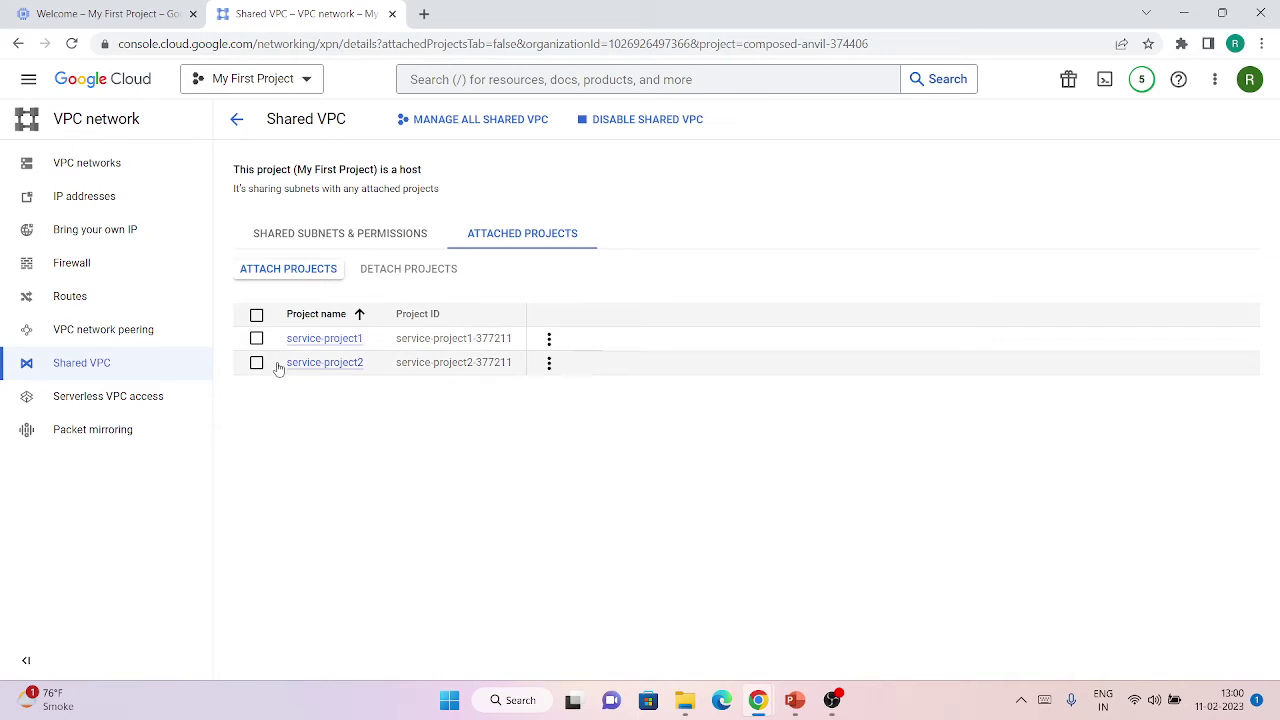
click(284, 238)
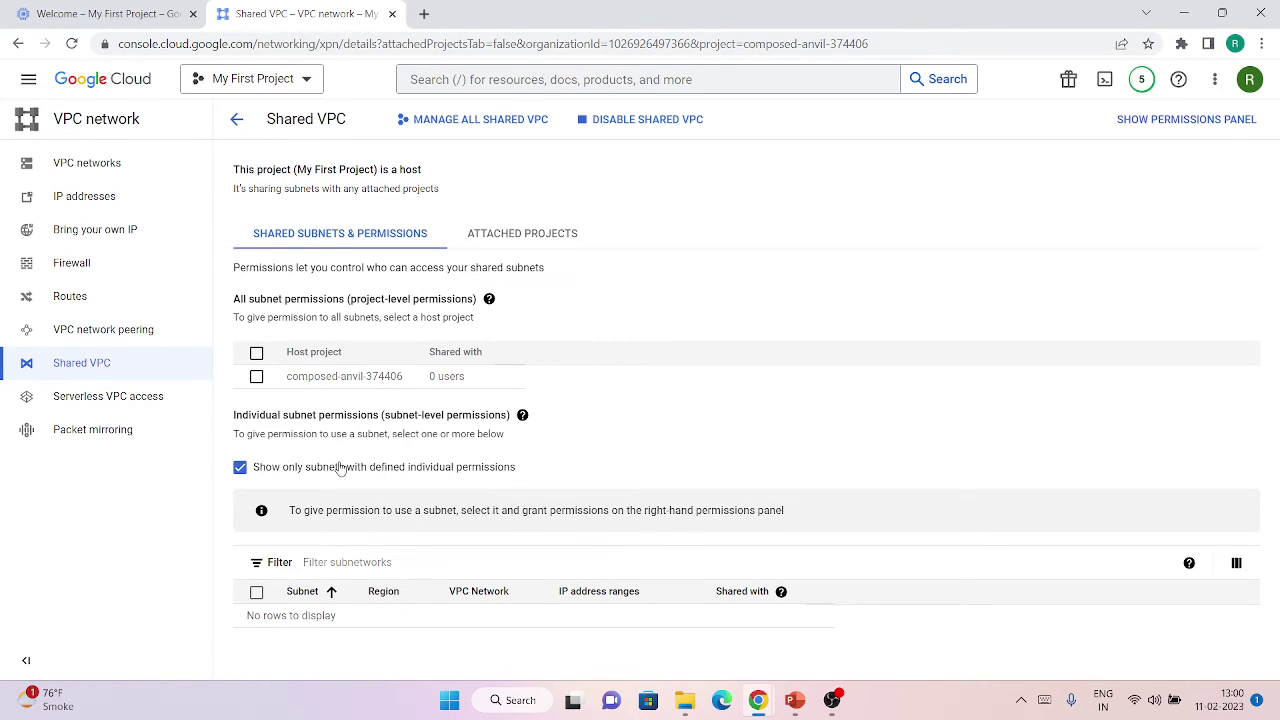
List all shared subnets, not only permissioned ones, then switch to the incognito service-project window.
click(289, 470)
scroll(487, 544, down, 7)
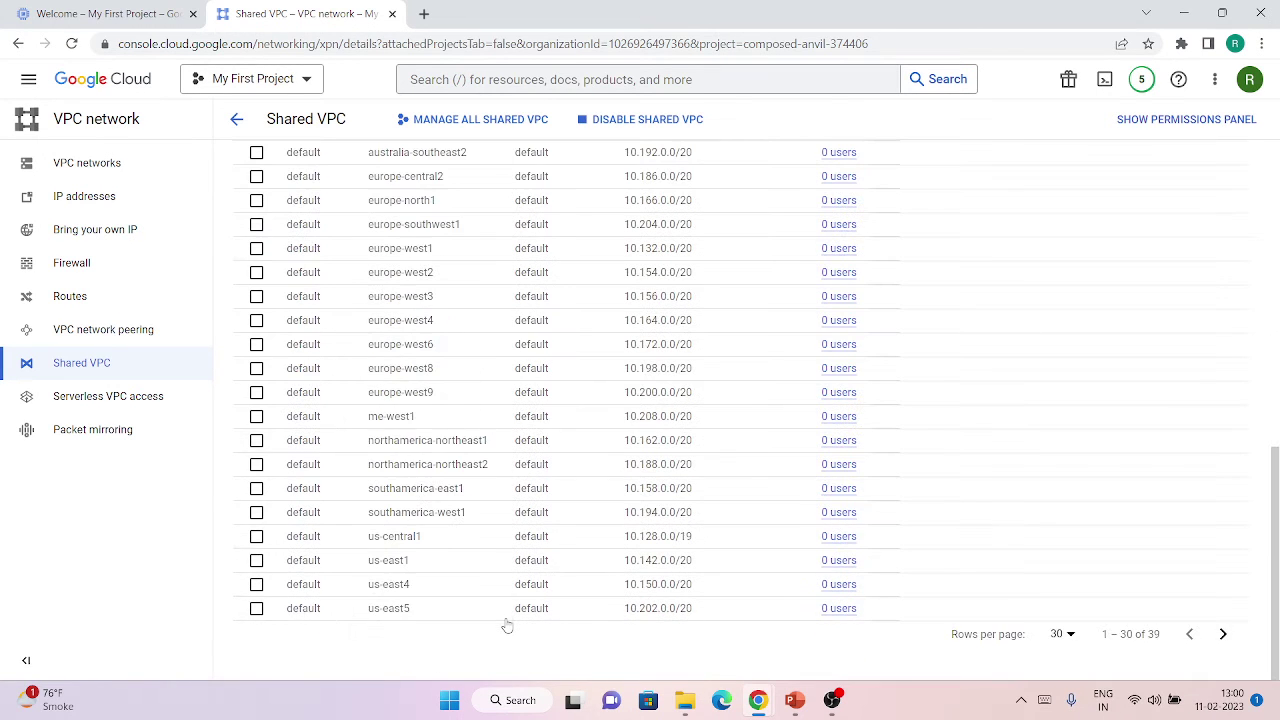
scroll(517, 566, up, 7)
scroll(520, 560, down, 7)
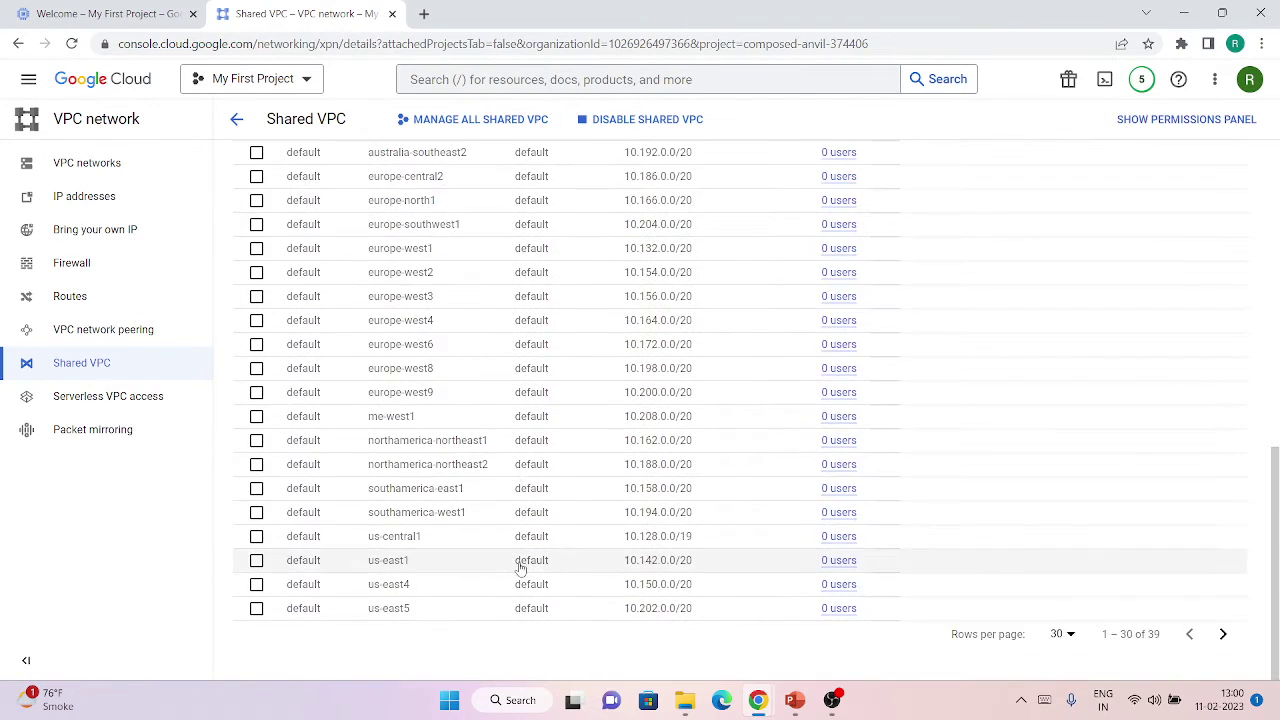
scroll(514, 580, up, 7)
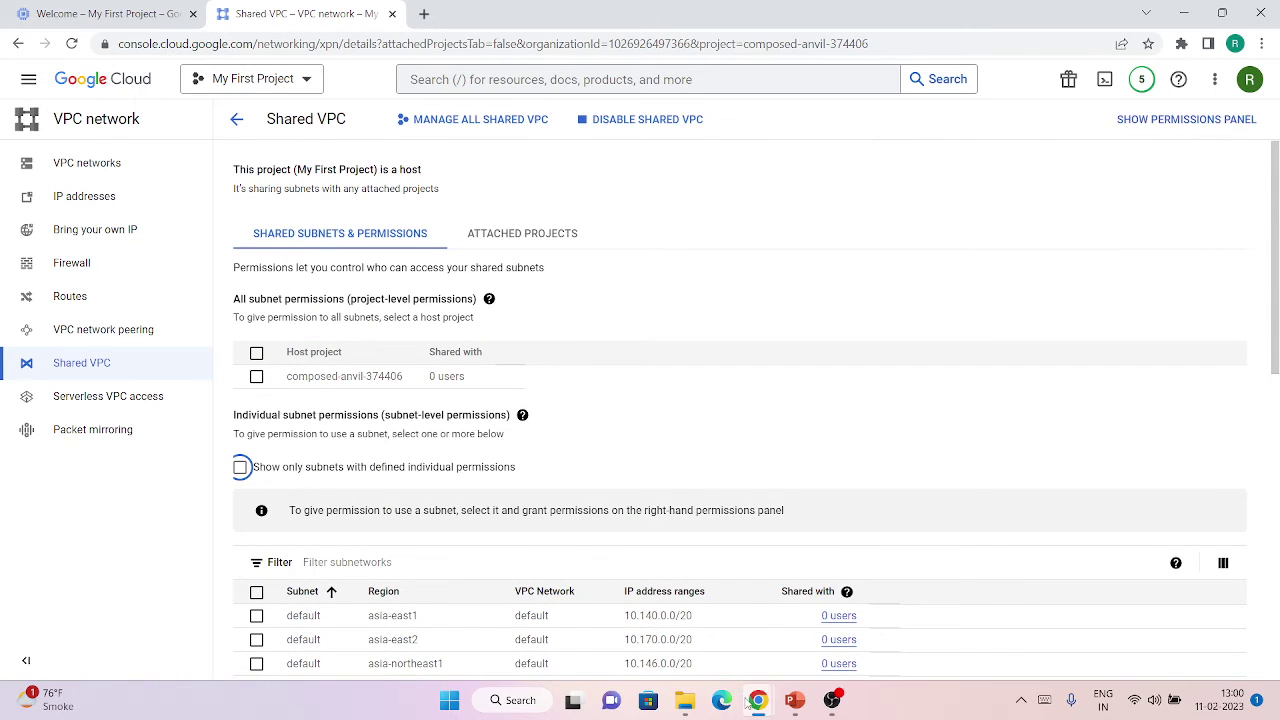
mouse_move(757, 700)
click(850, 610)
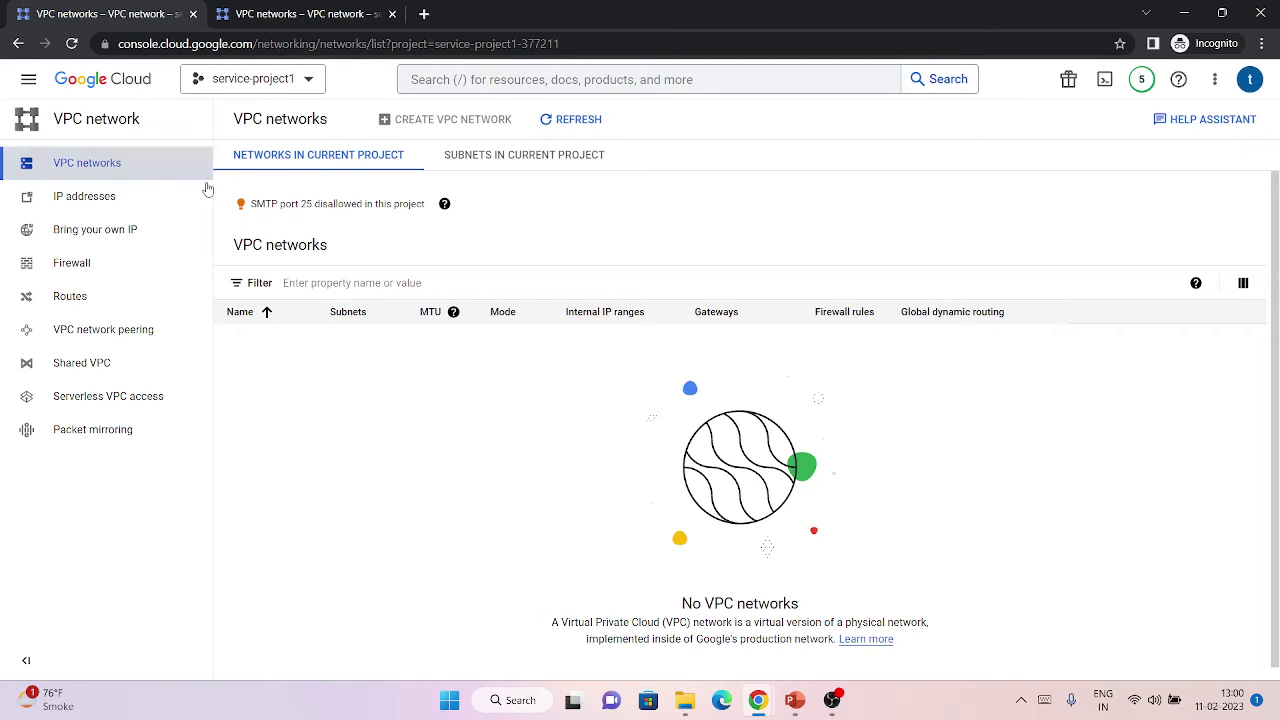
Check subnets shared to service-project1 and service-project2, finding none yet.
click(139, 180)
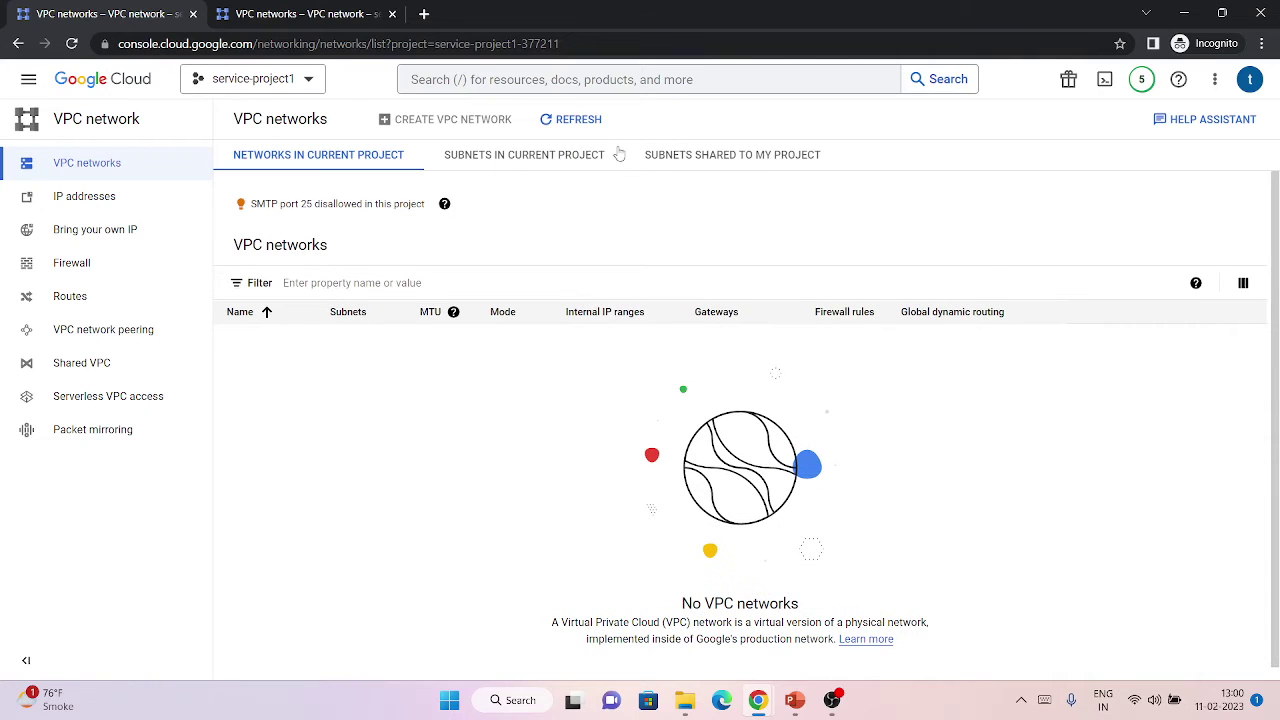
click(655, 160)
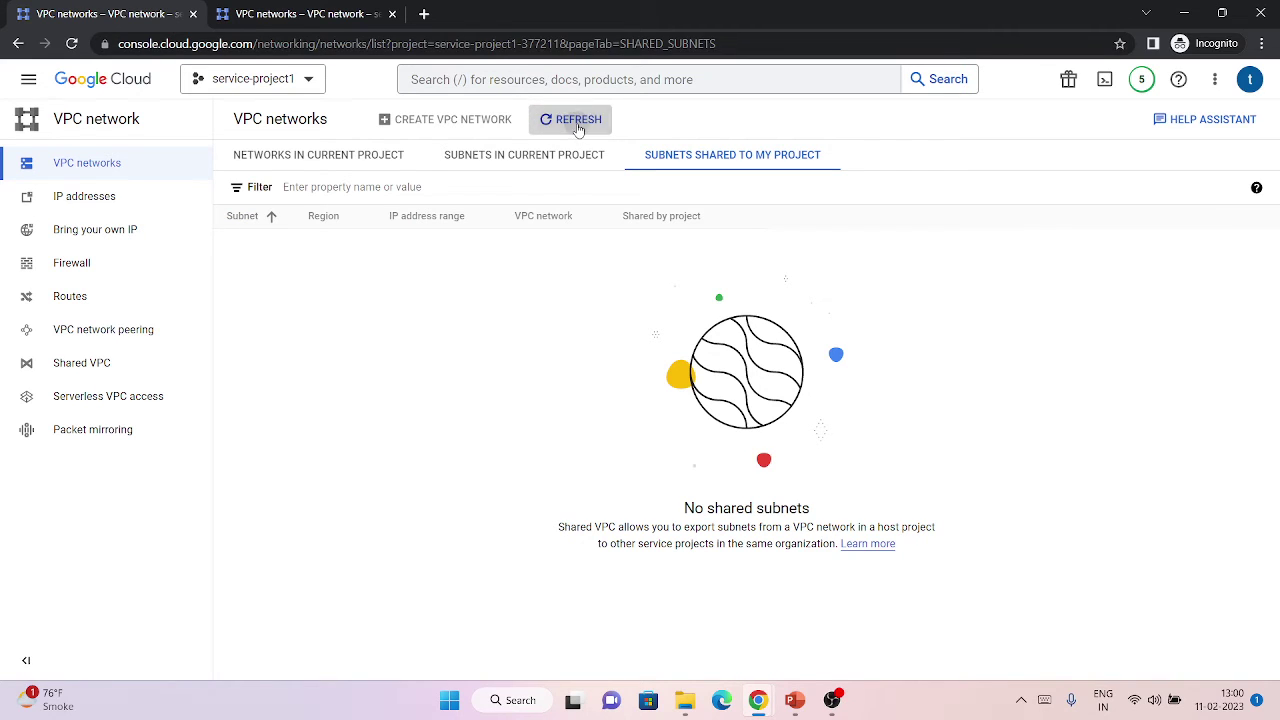
click(300, 14)
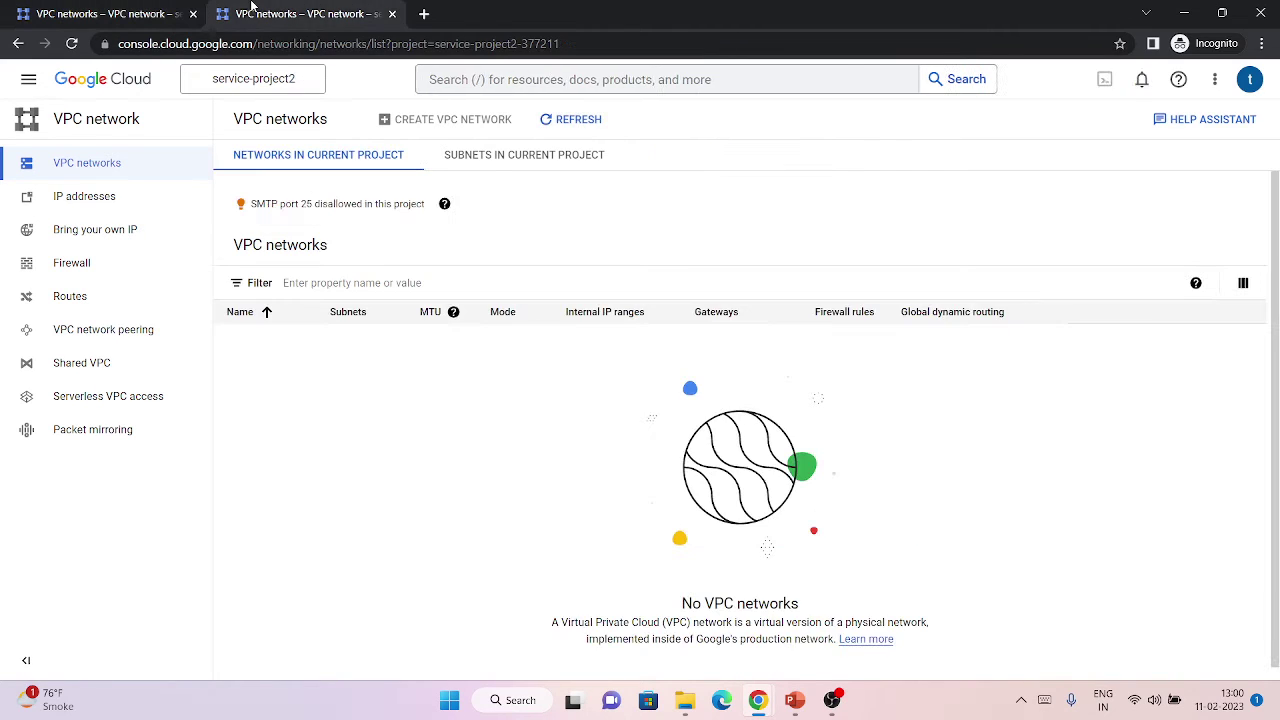
click(563, 158)
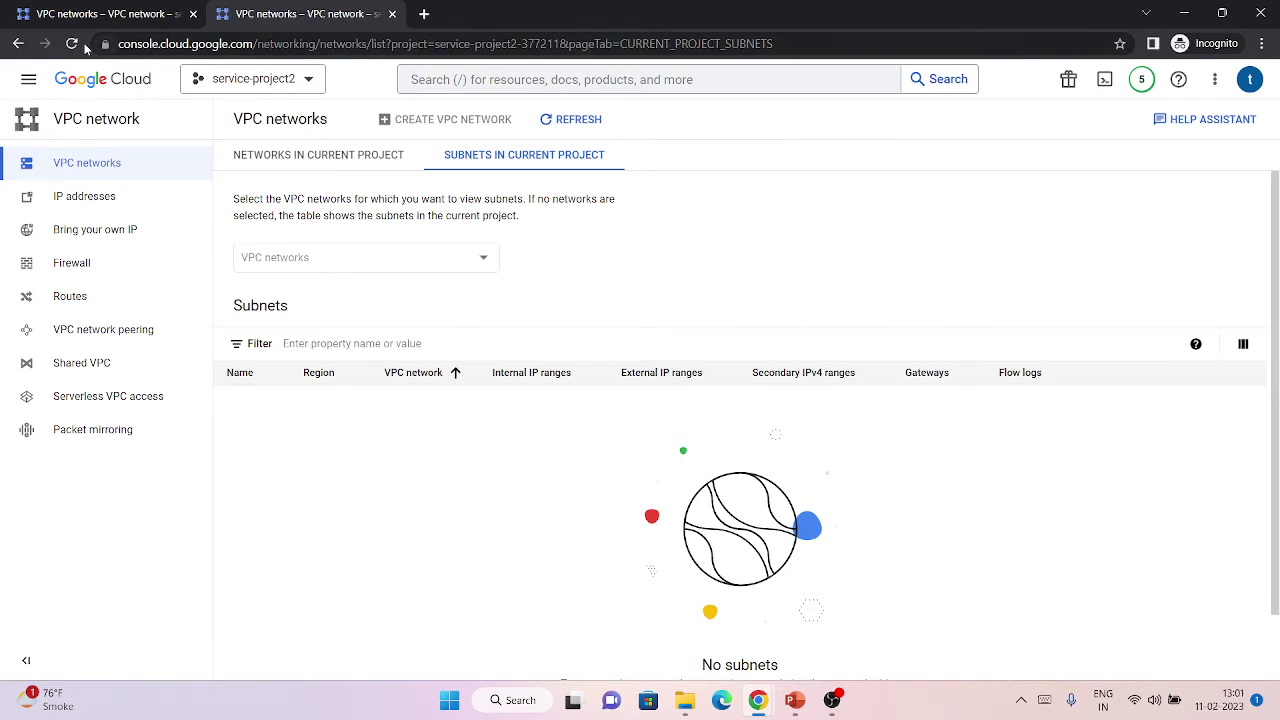
click(723, 157)
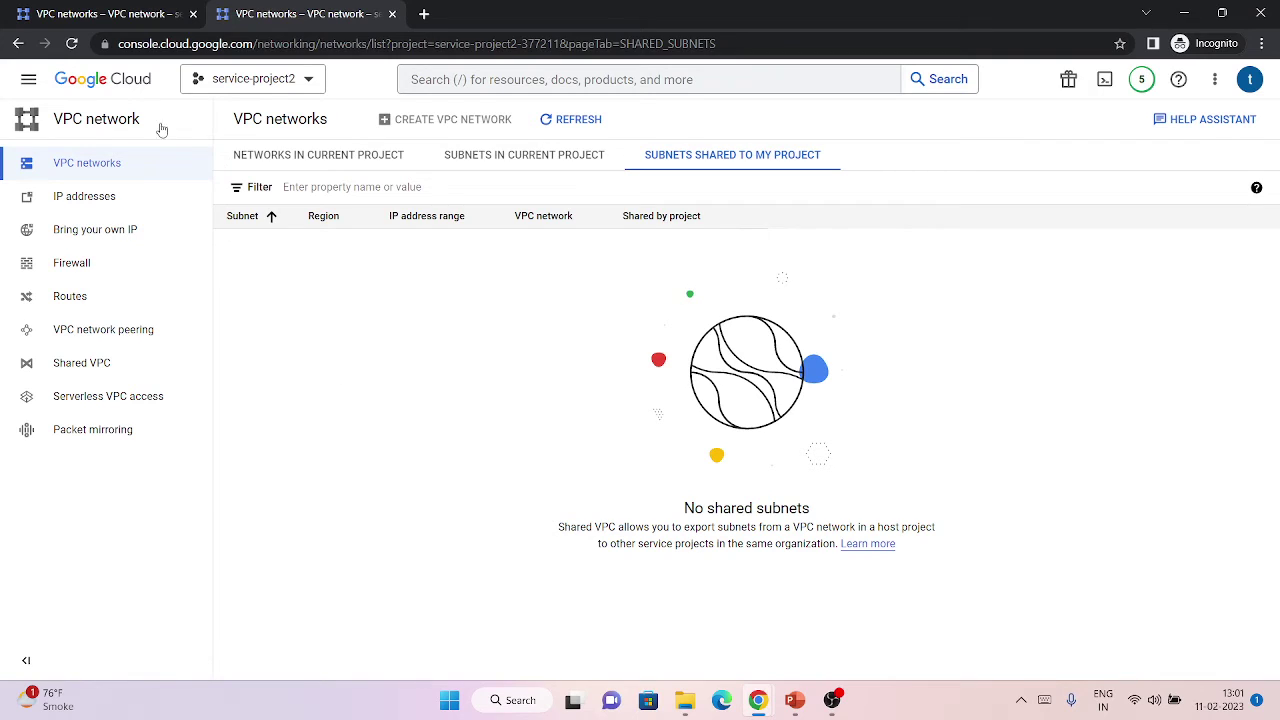
Return to the service-project1 tab, then bring back the host's Shared VPC window.
click(111, 10)
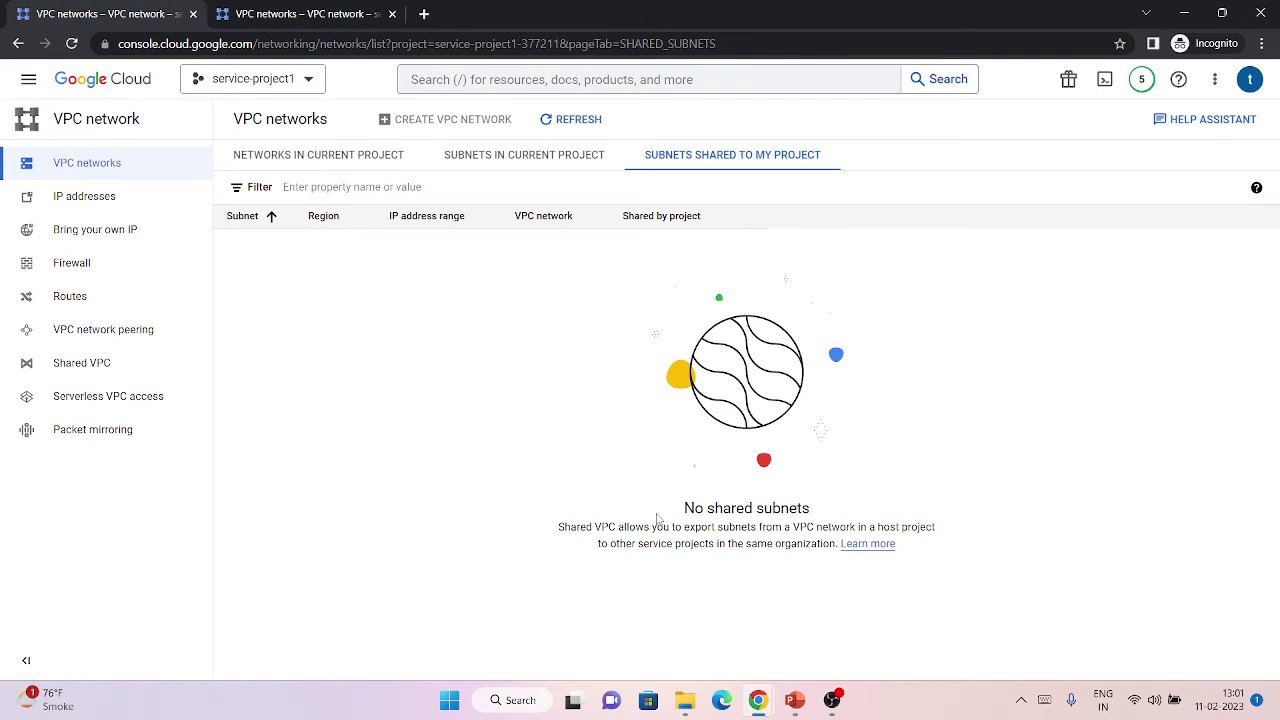
mouse_move(758, 700)
click(658, 615)
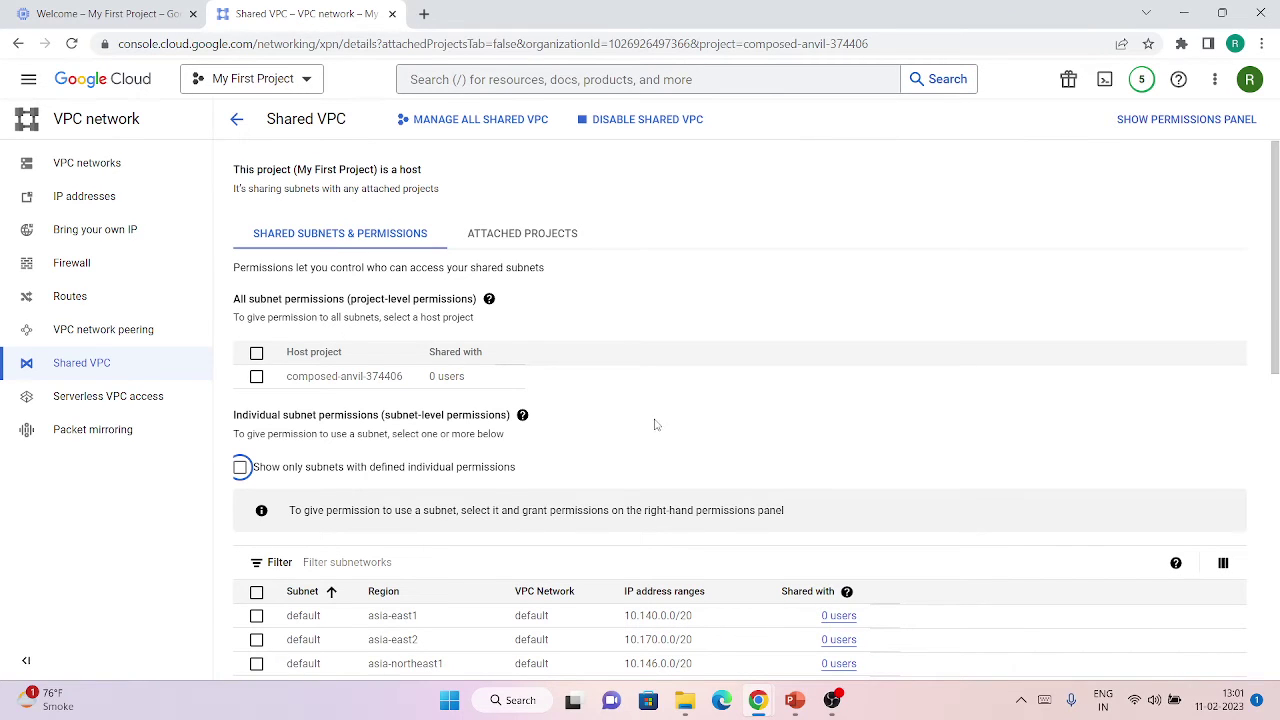
Select the asia-south1 subnet and add a new principal from its permissions panel.
scroll(270, 415, down, 3)
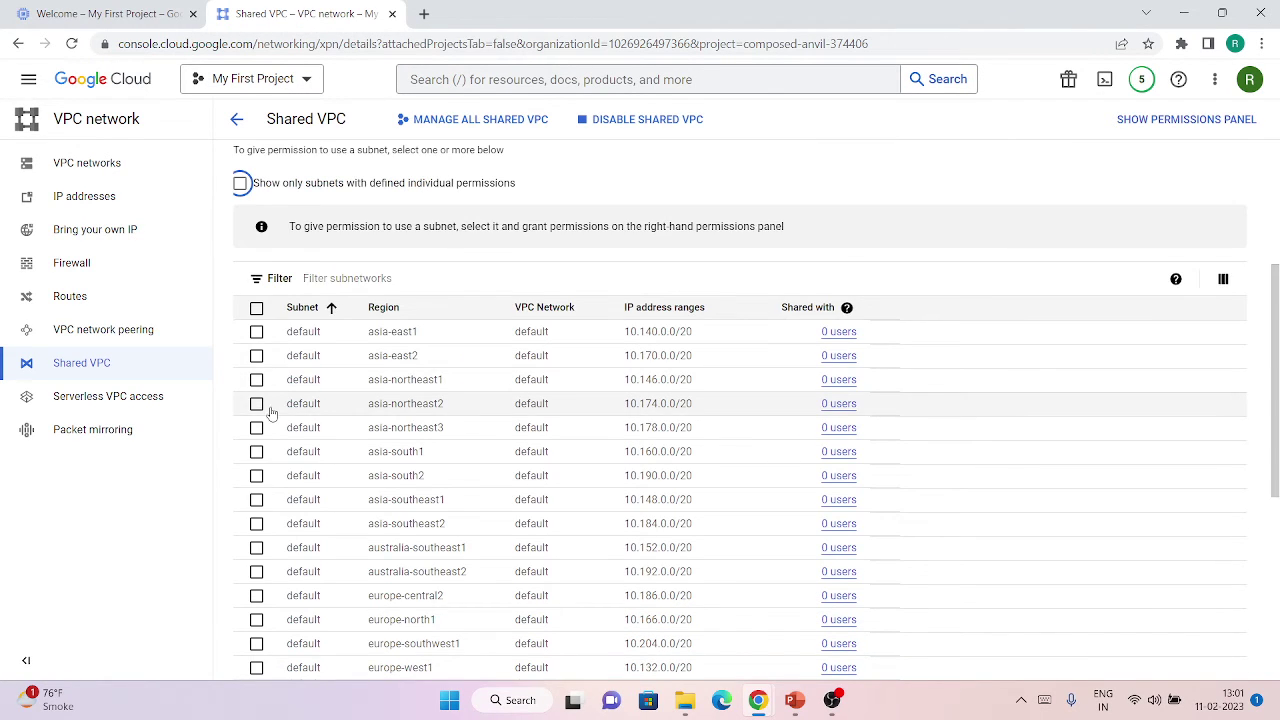
scroll(271, 415, down, 5)
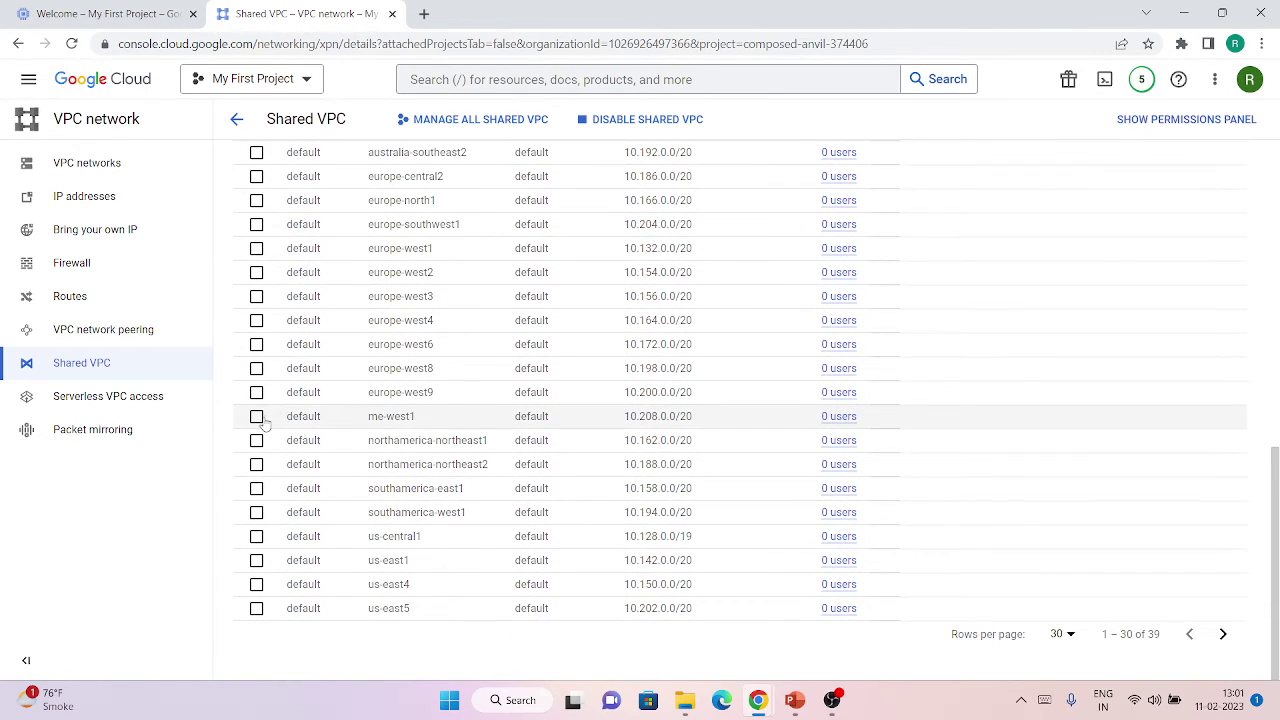
scroll(265, 415, up, 3)
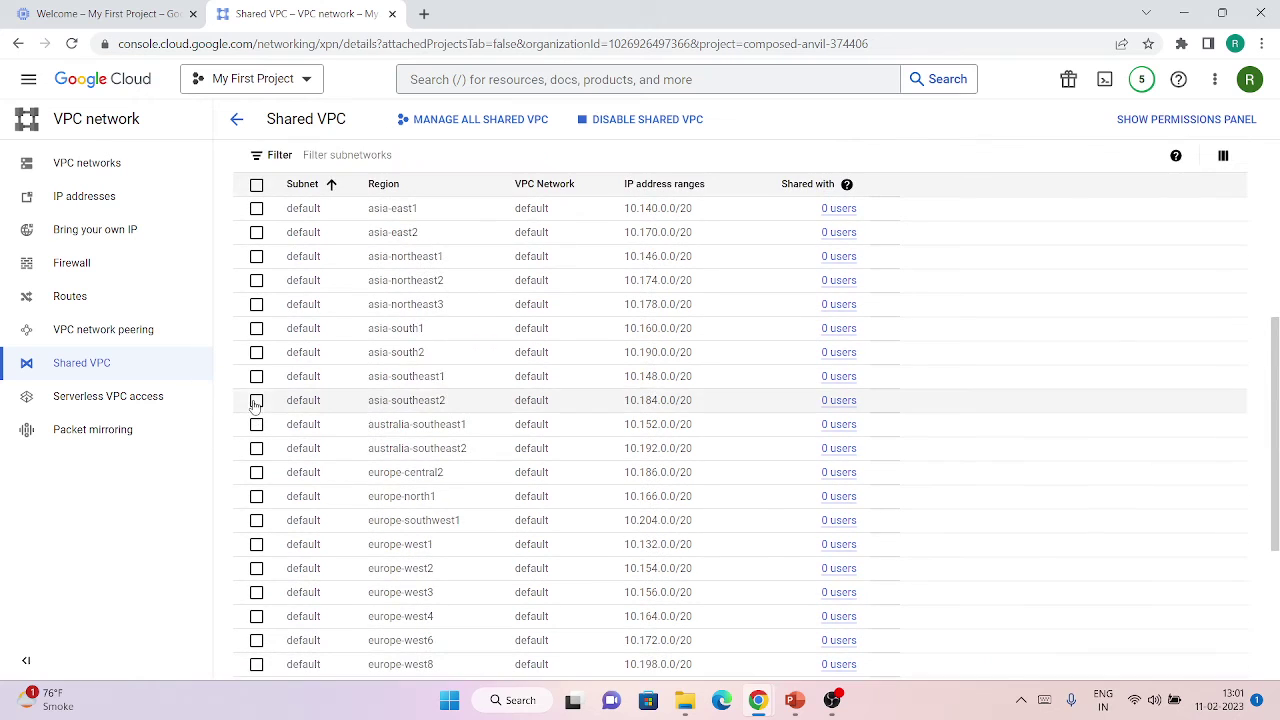
click(256, 330)
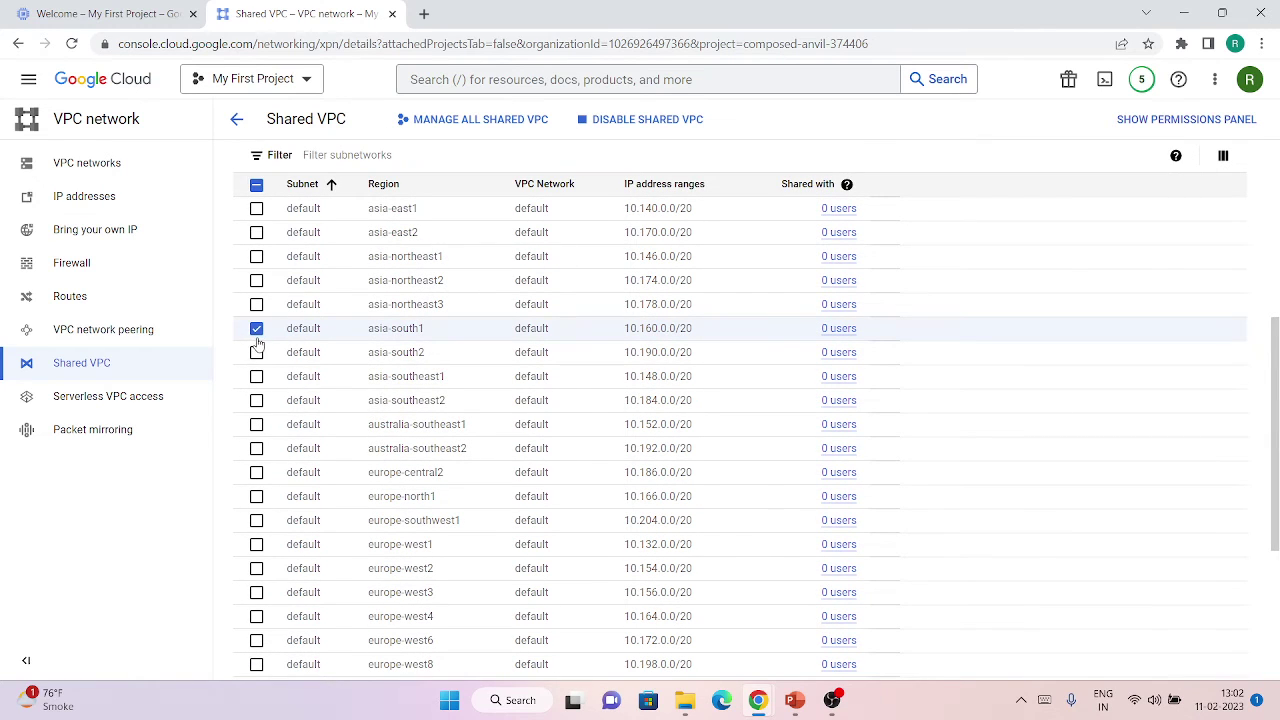
click(1165, 120)
click(1190, 224)
click(783, 348)
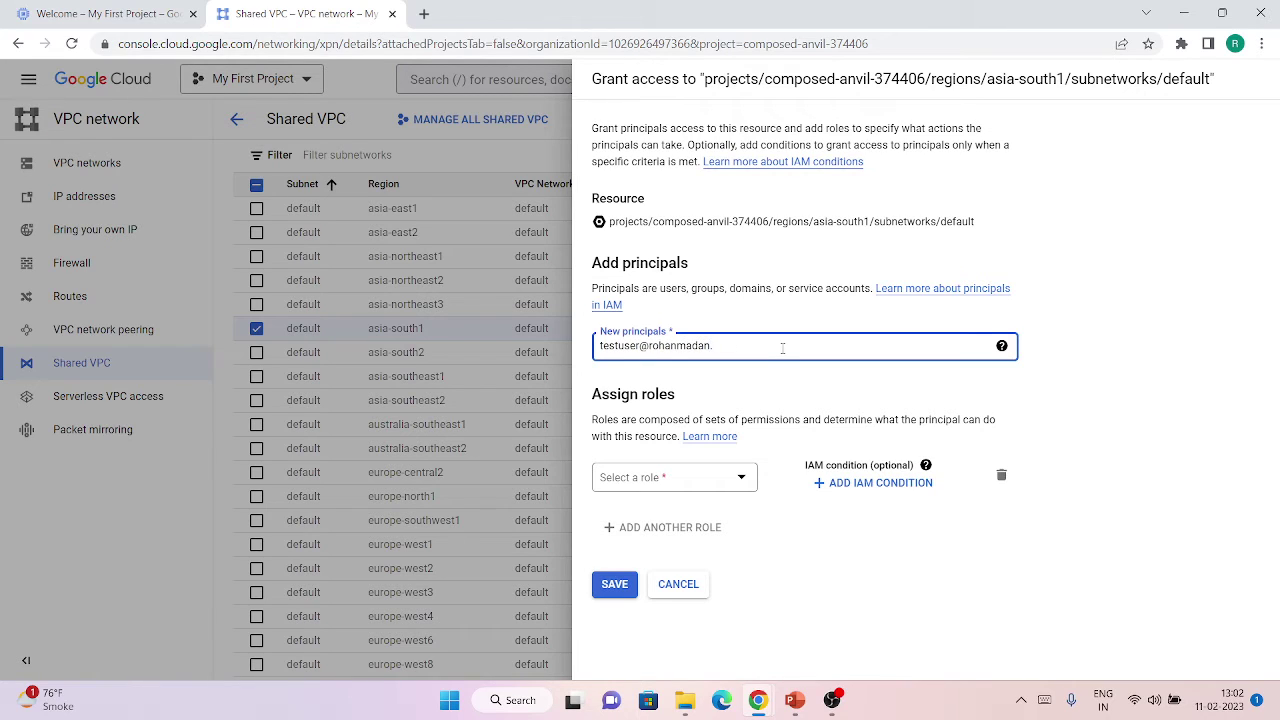
Grant the test user the Compute Network User role on asia-south1 and save.
click(659, 476)
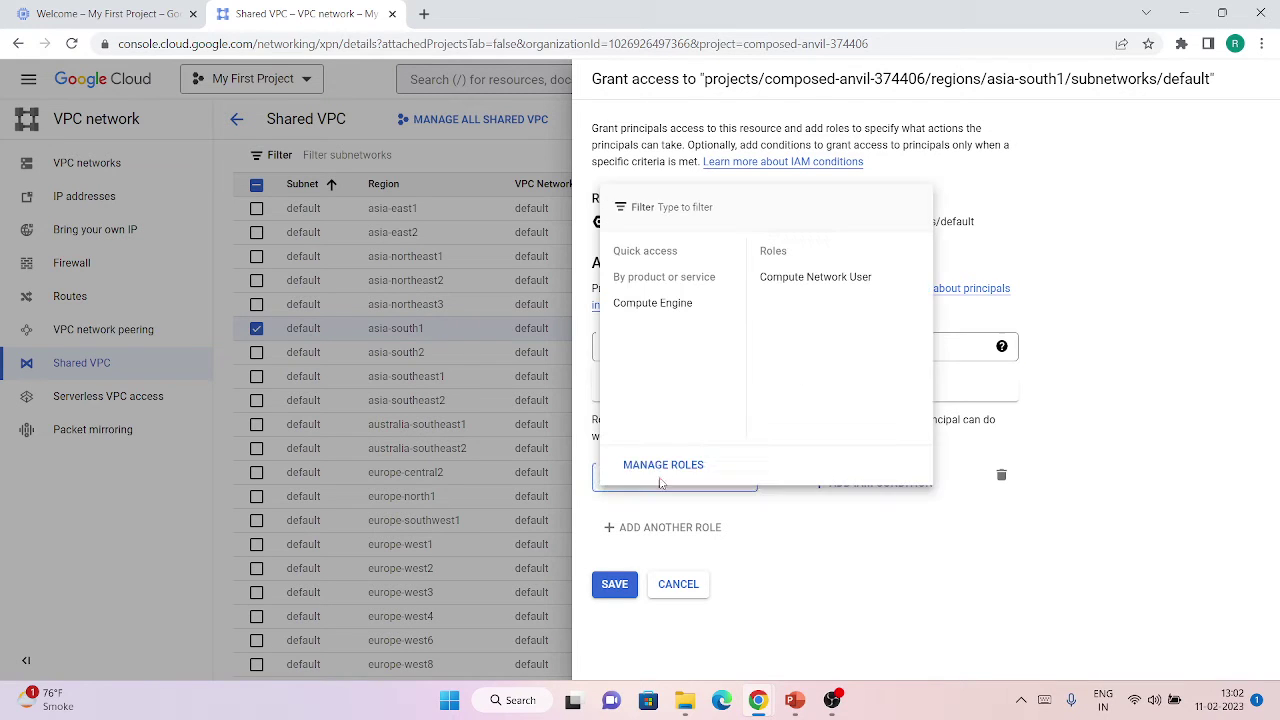
click(810, 280)
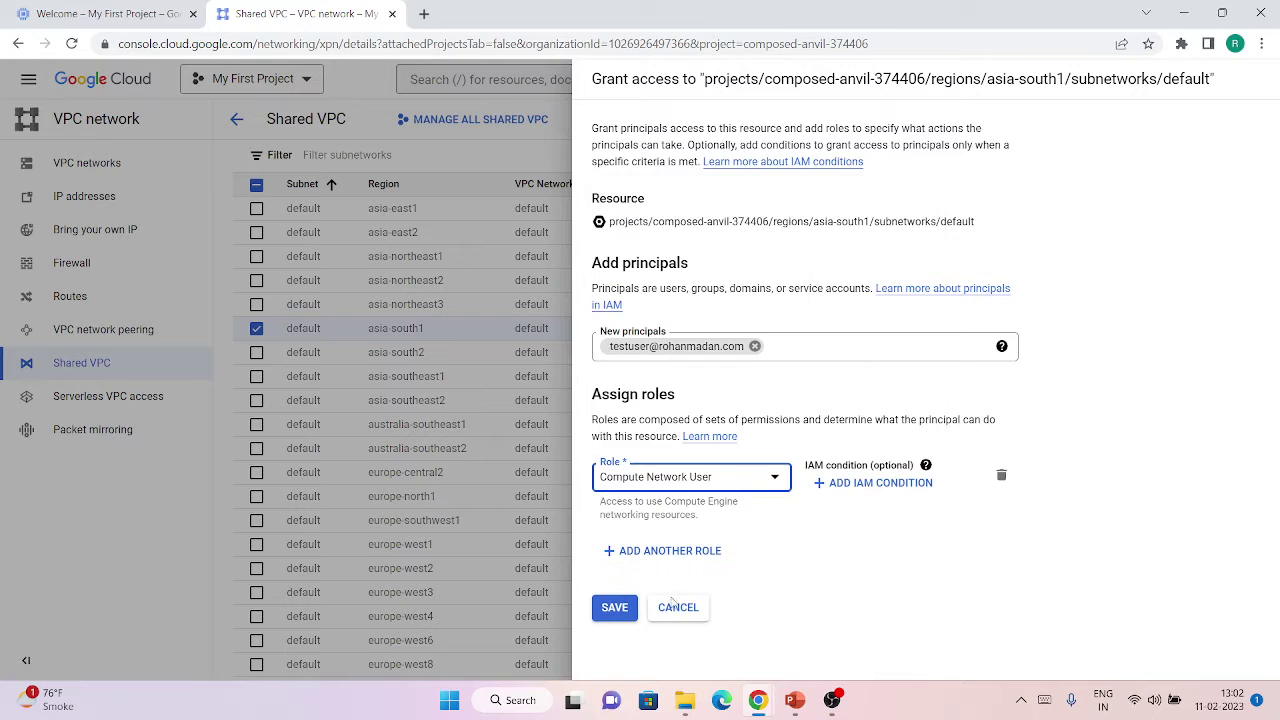
click(614, 610)
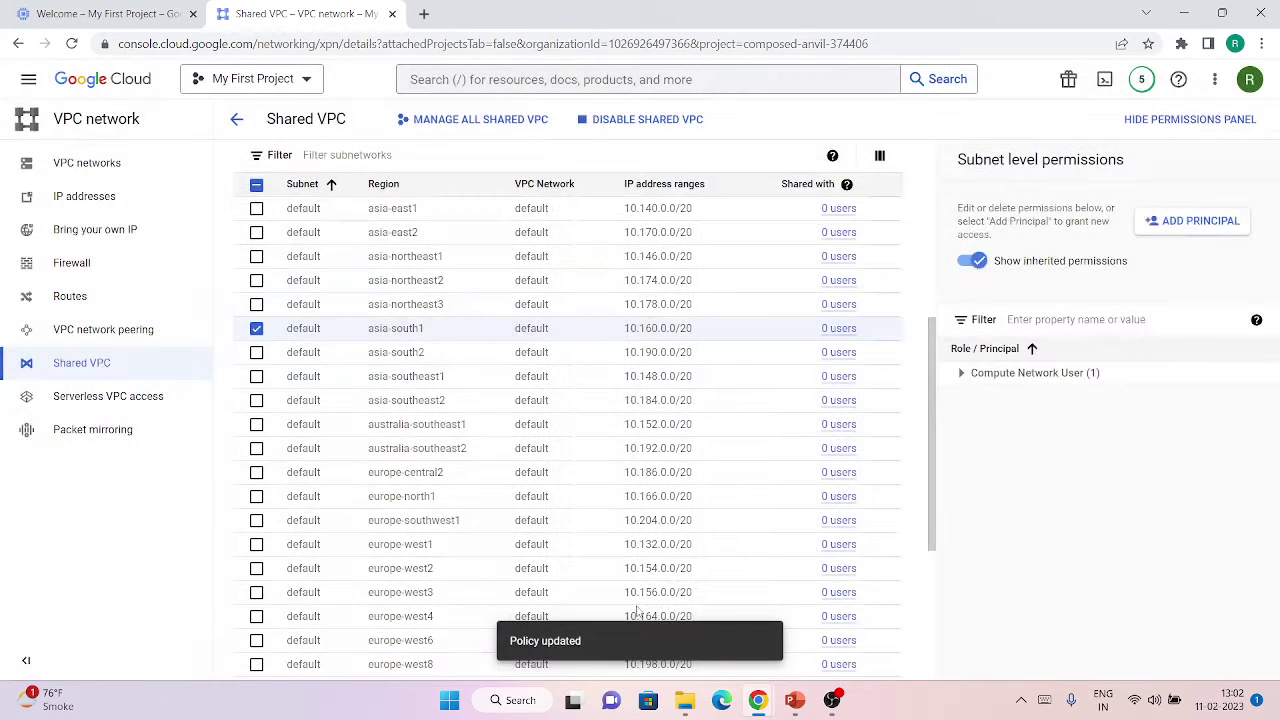
Confirm asia-south1 shows 1 user, then switch to the service project window.
click(1180, 128)
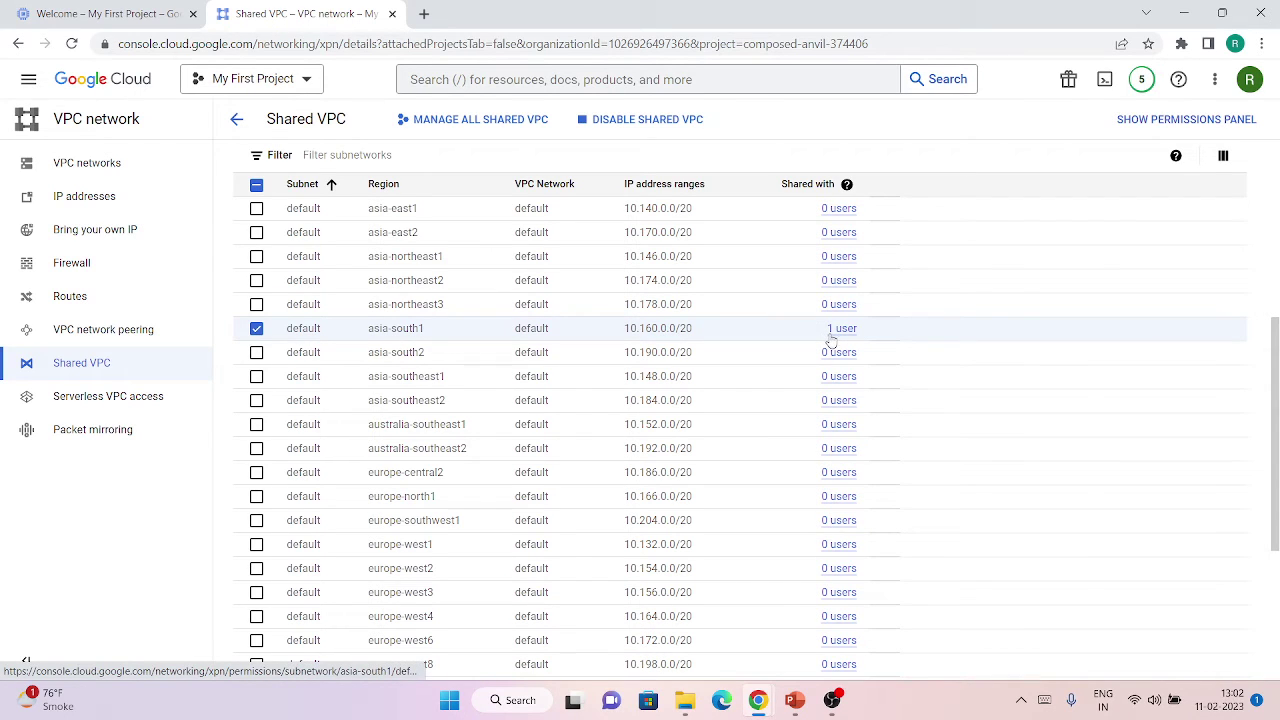
mouse_move(744, 693)
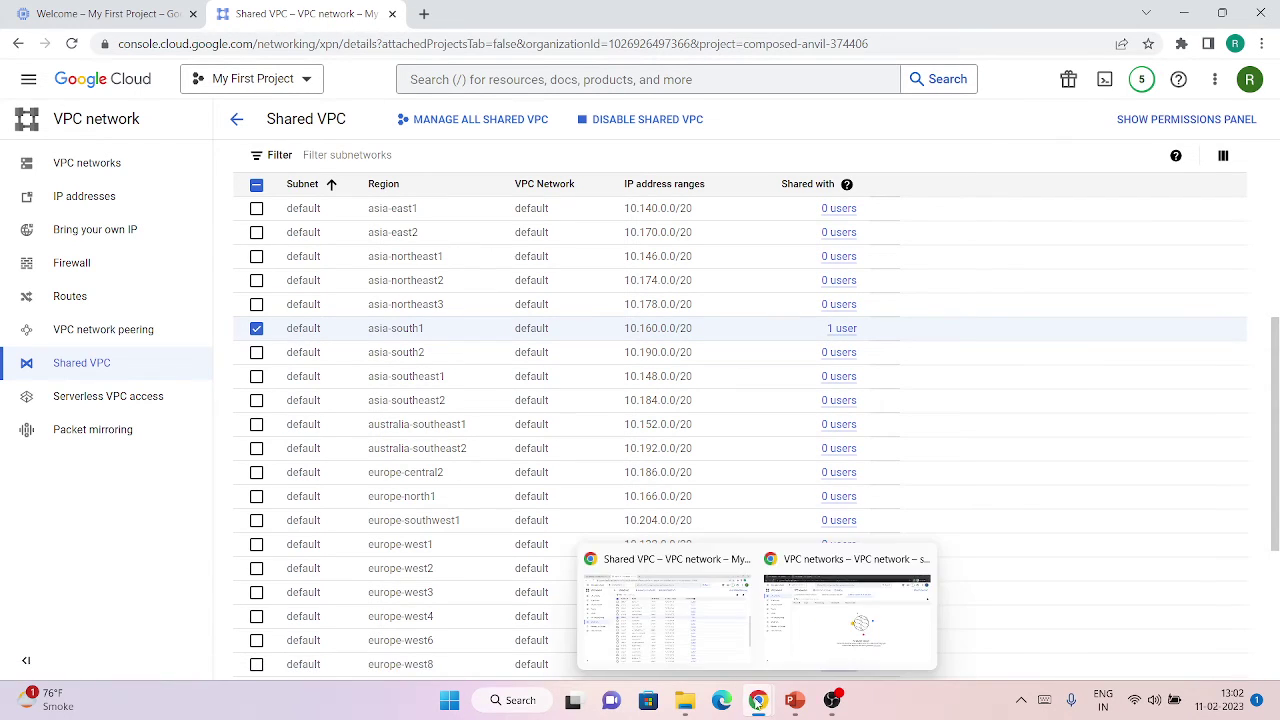
click(847, 610)
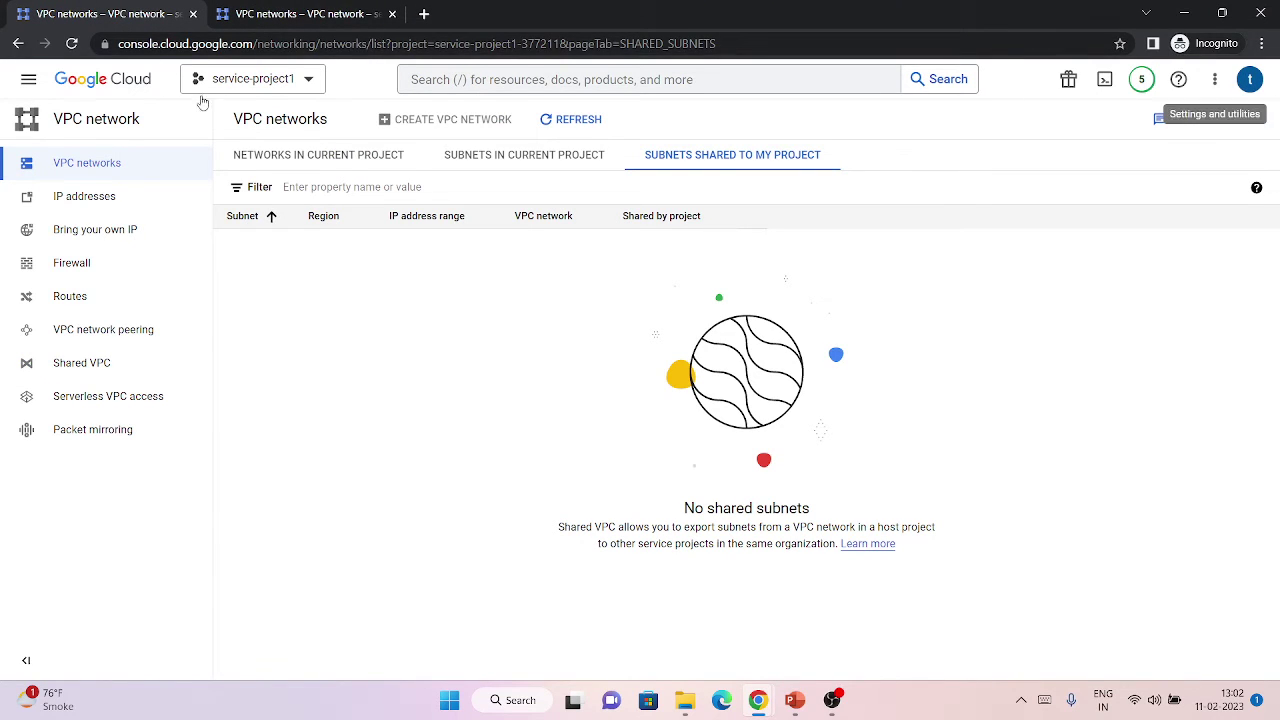
Refresh the shared subnet lists in both service project tabs to reveal asia-south1.
click(578, 120)
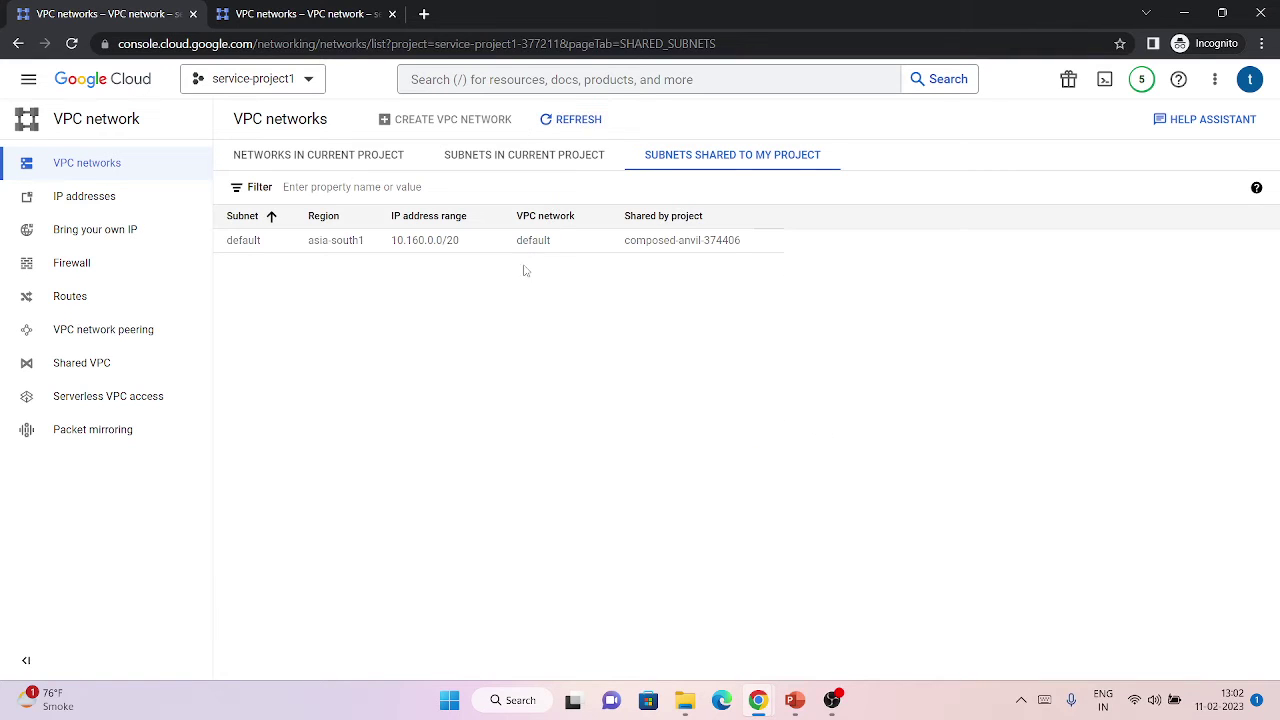
click(345, 13)
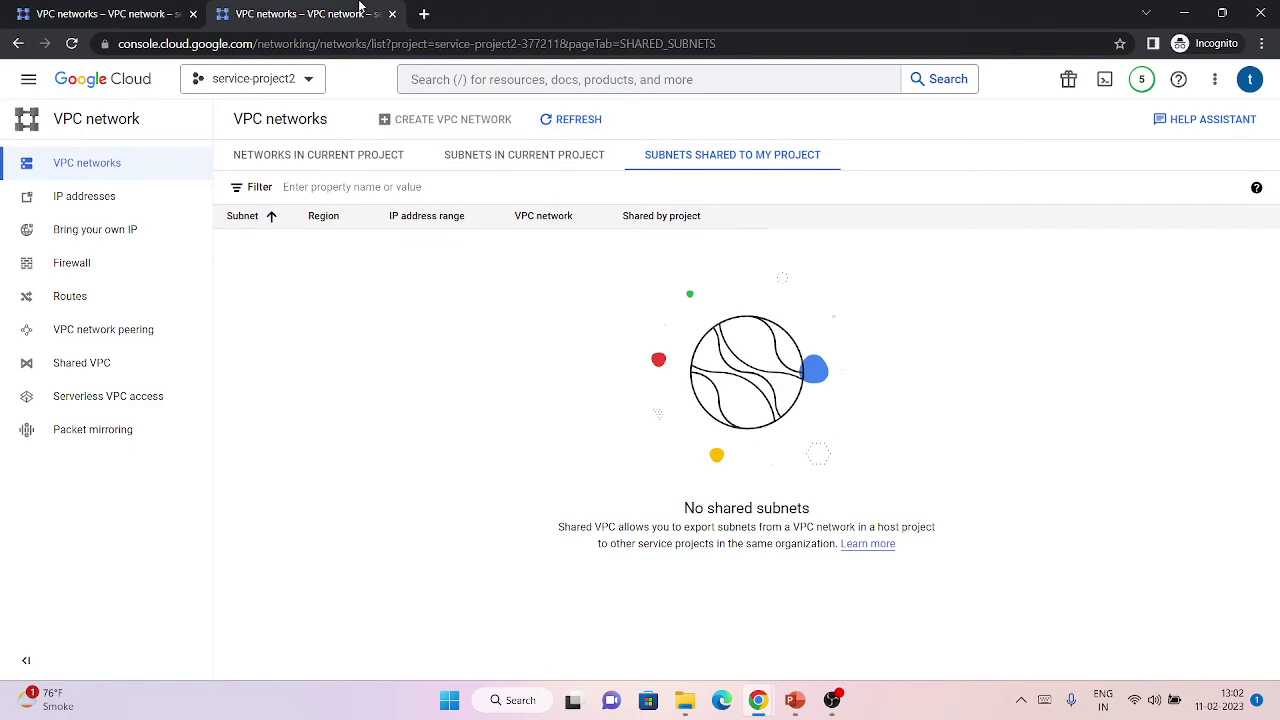
click(563, 116)
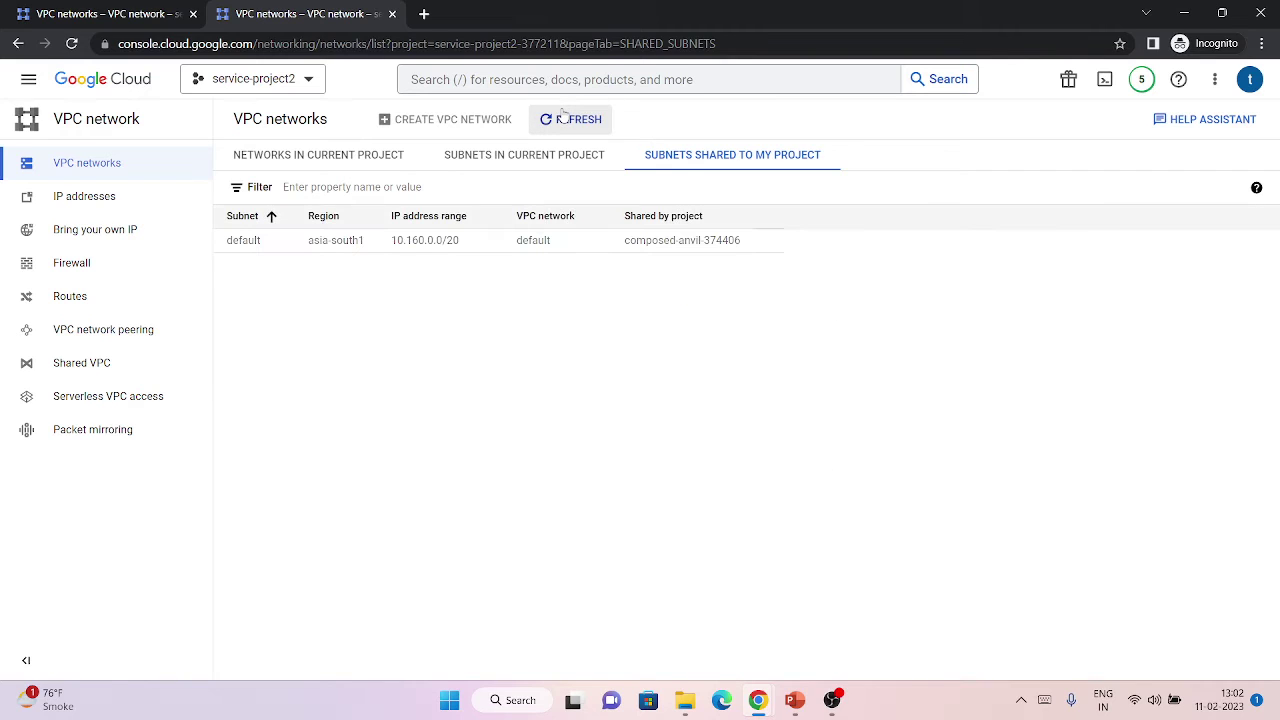
drag(150, 15, 478, 170)
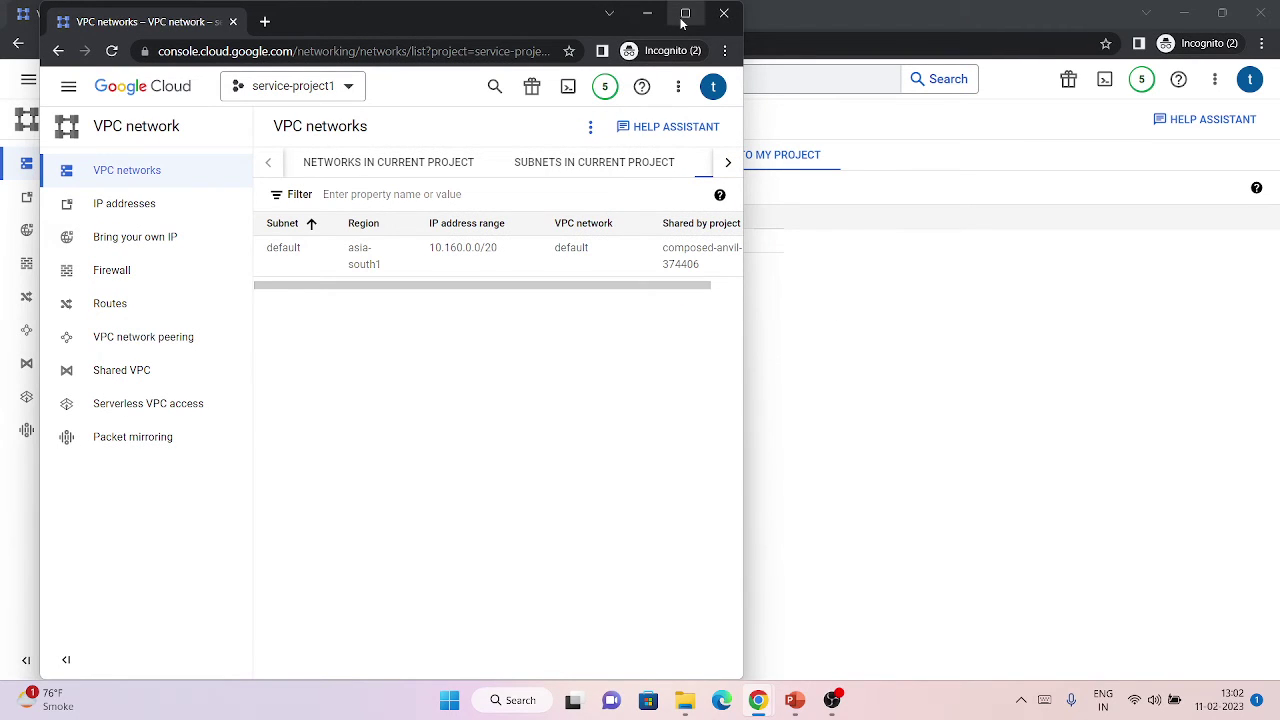
drag(107, 22, 300, 14)
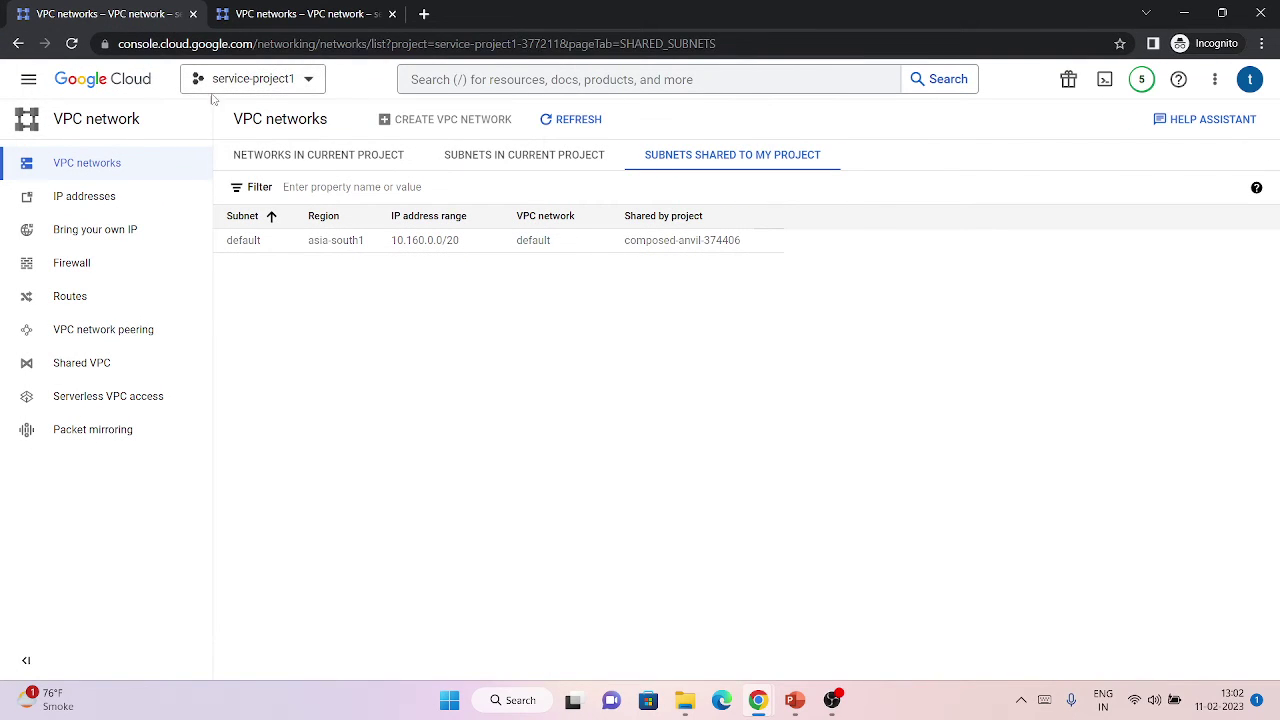
click(308, 6)
click(150, 6)
click(262, 9)
click(166, 8)
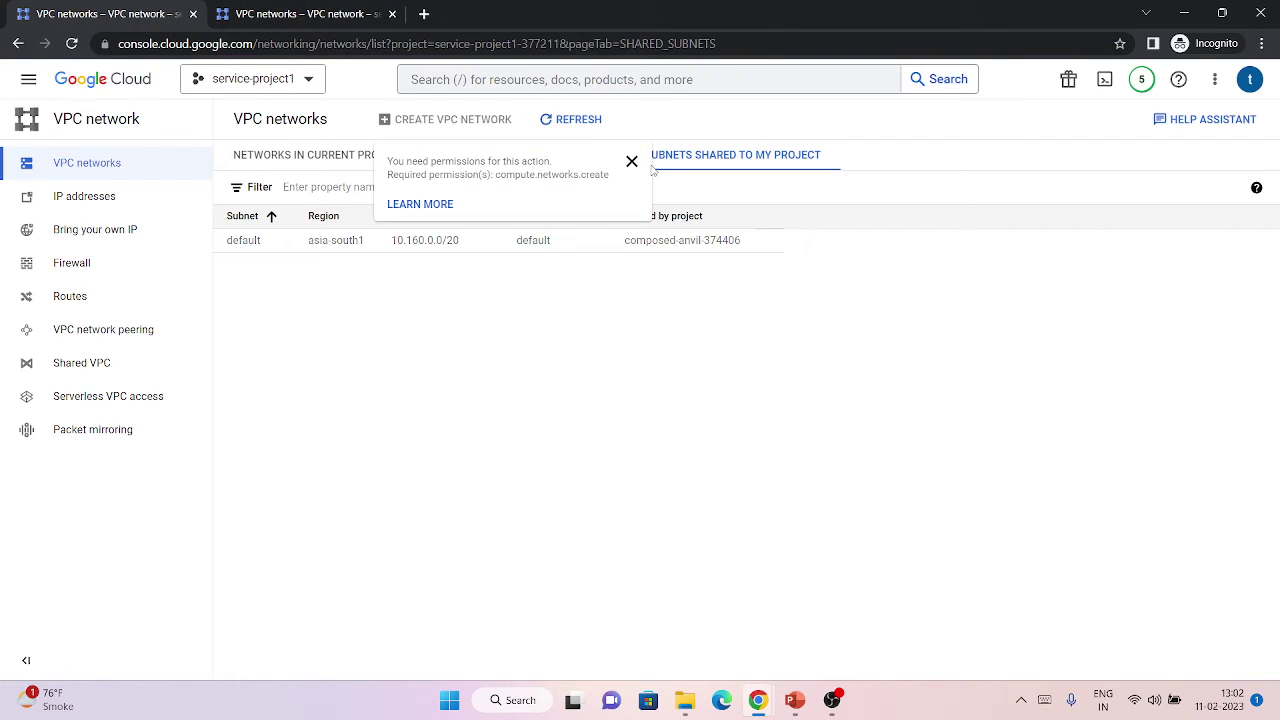
click(632, 161)
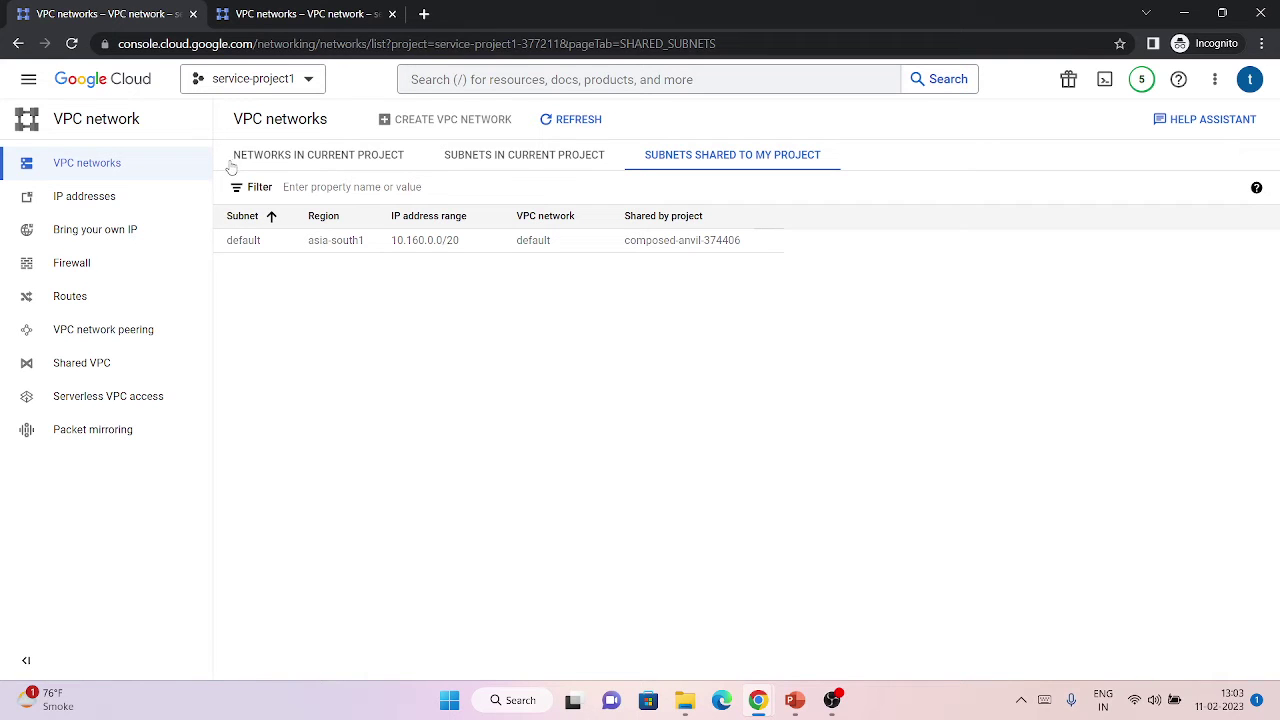
Open Compute Engine VM instances in a new tab from the navigation menu.
click(28, 79)
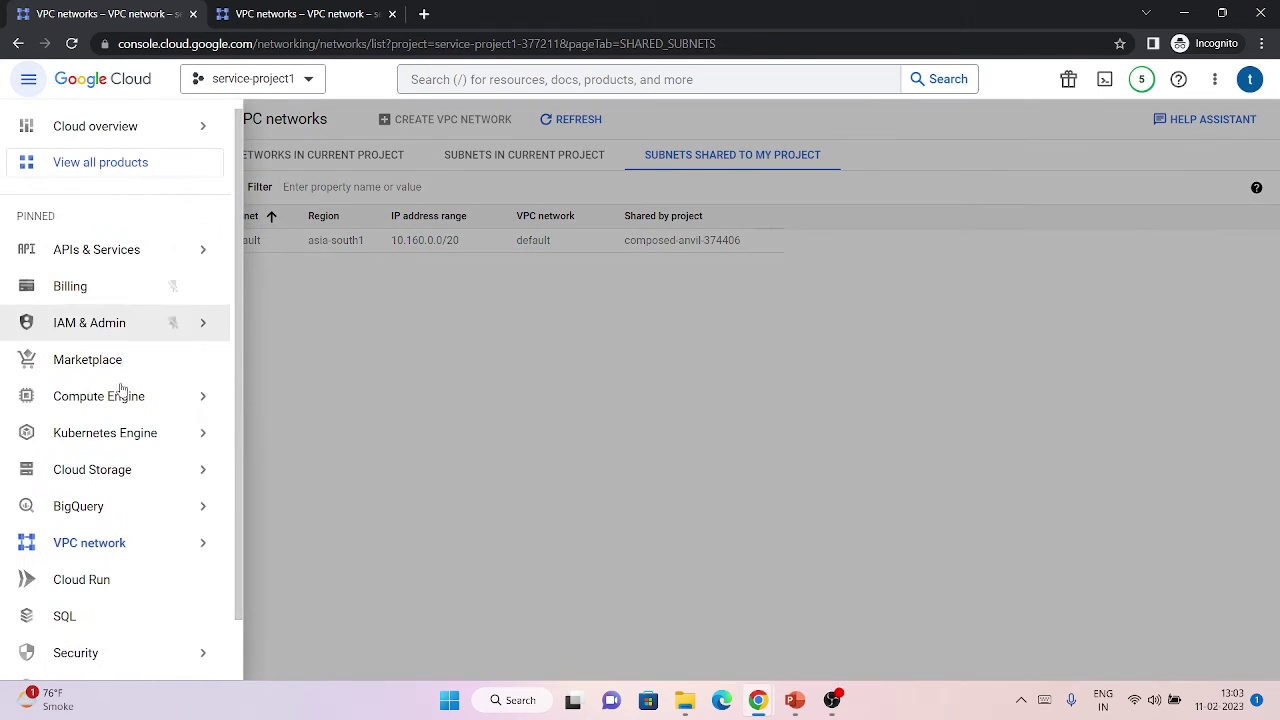
mouse_move(150, 396)
right_click(261, 121)
click(298, 130)
click(300, 14)
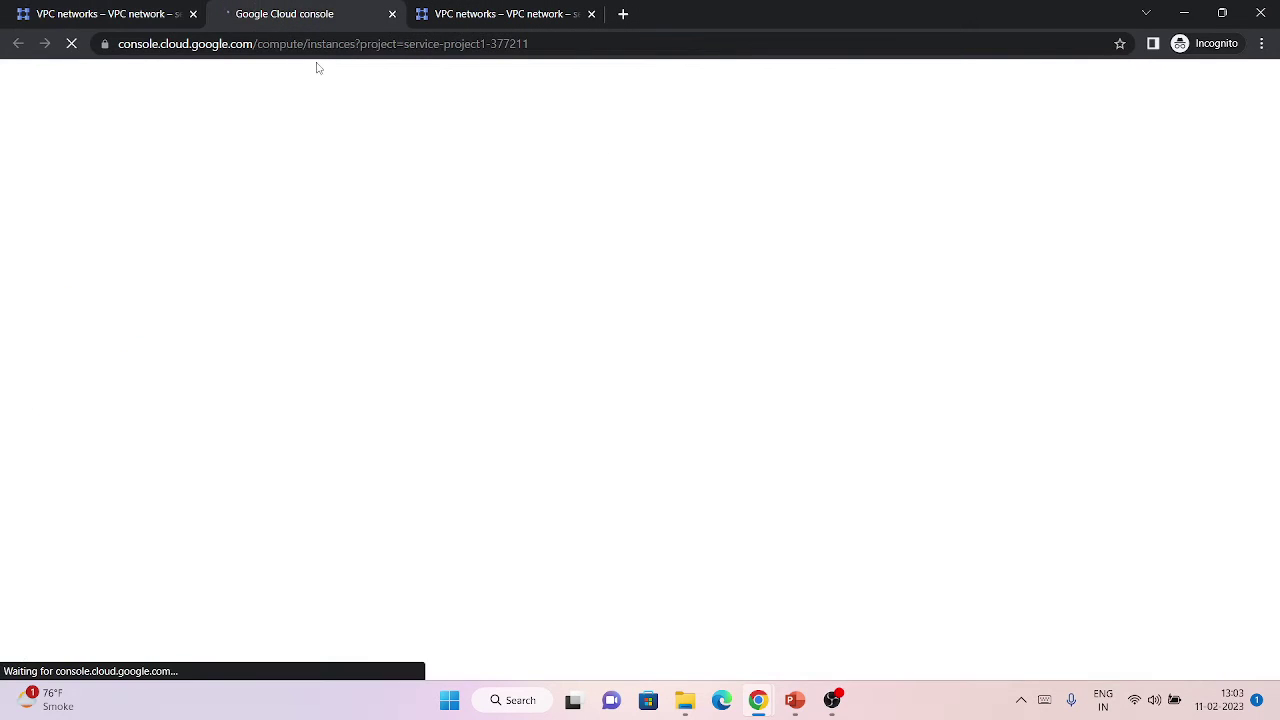
click(128, 10)
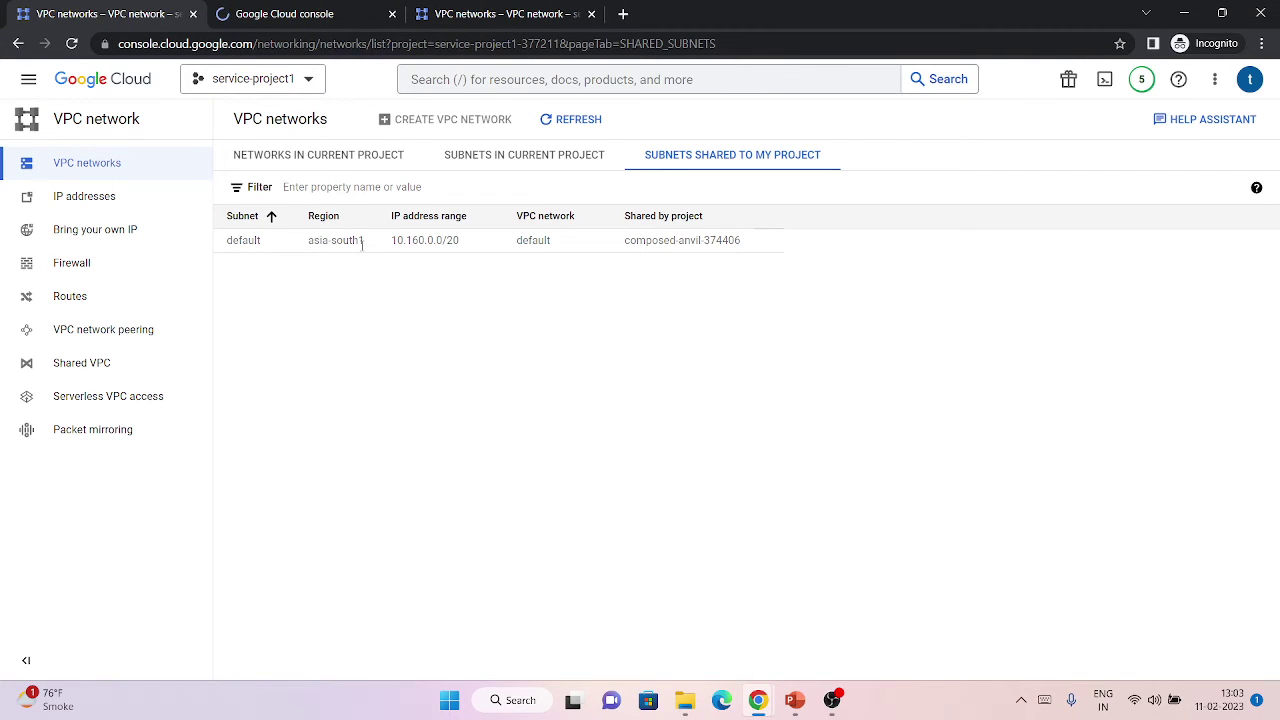
click(240, 10)
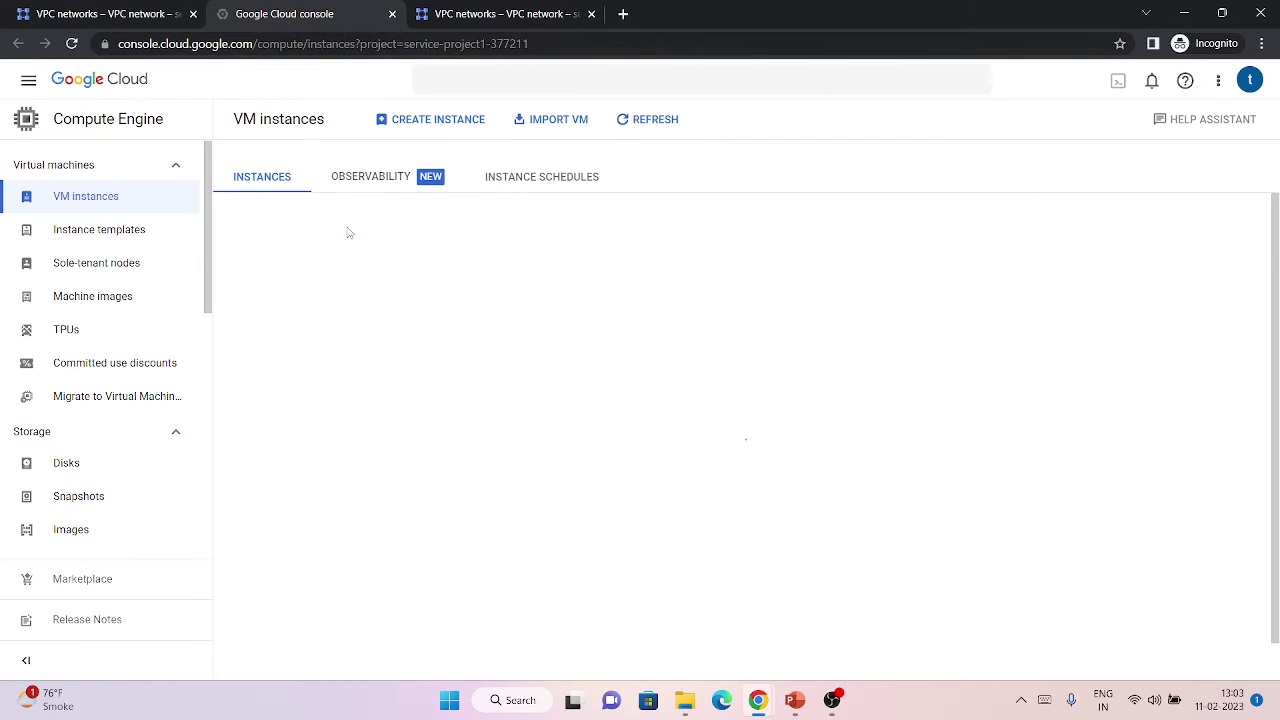
Start a new VM instance and expand Advanced options and the network interface.
click(440, 121)
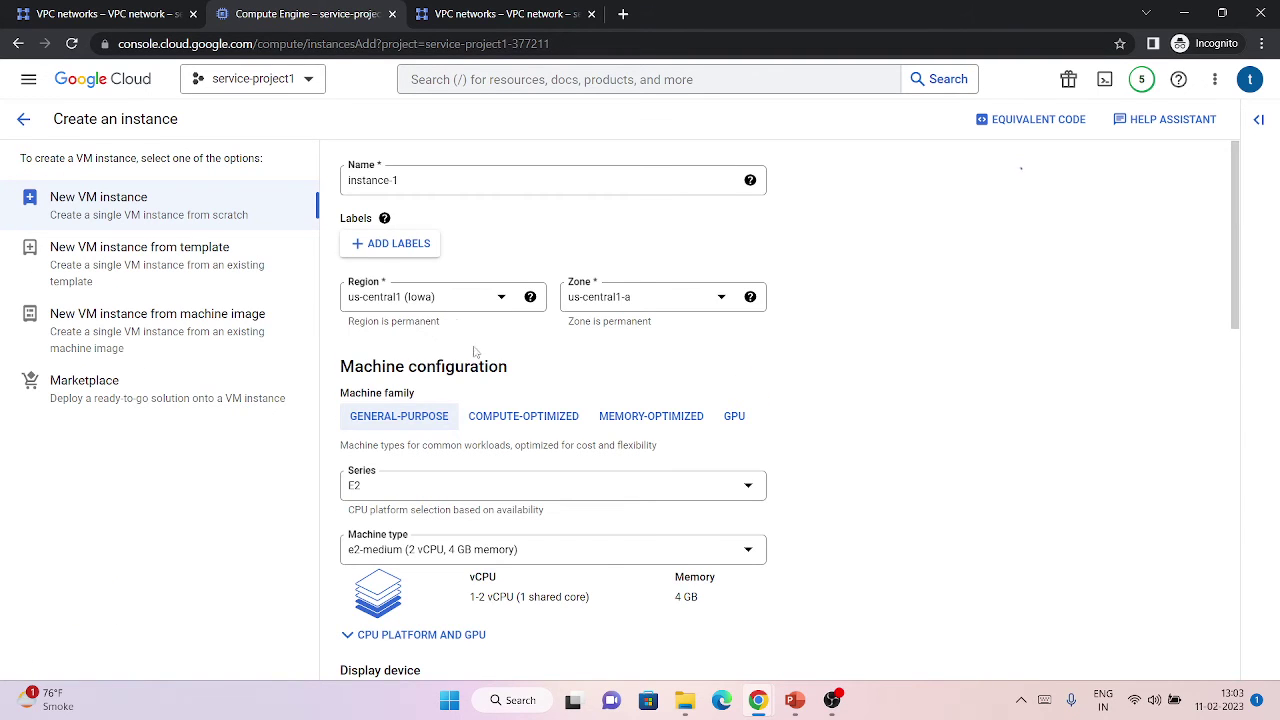
scroll(456, 318, down, 15)
click(450, 552)
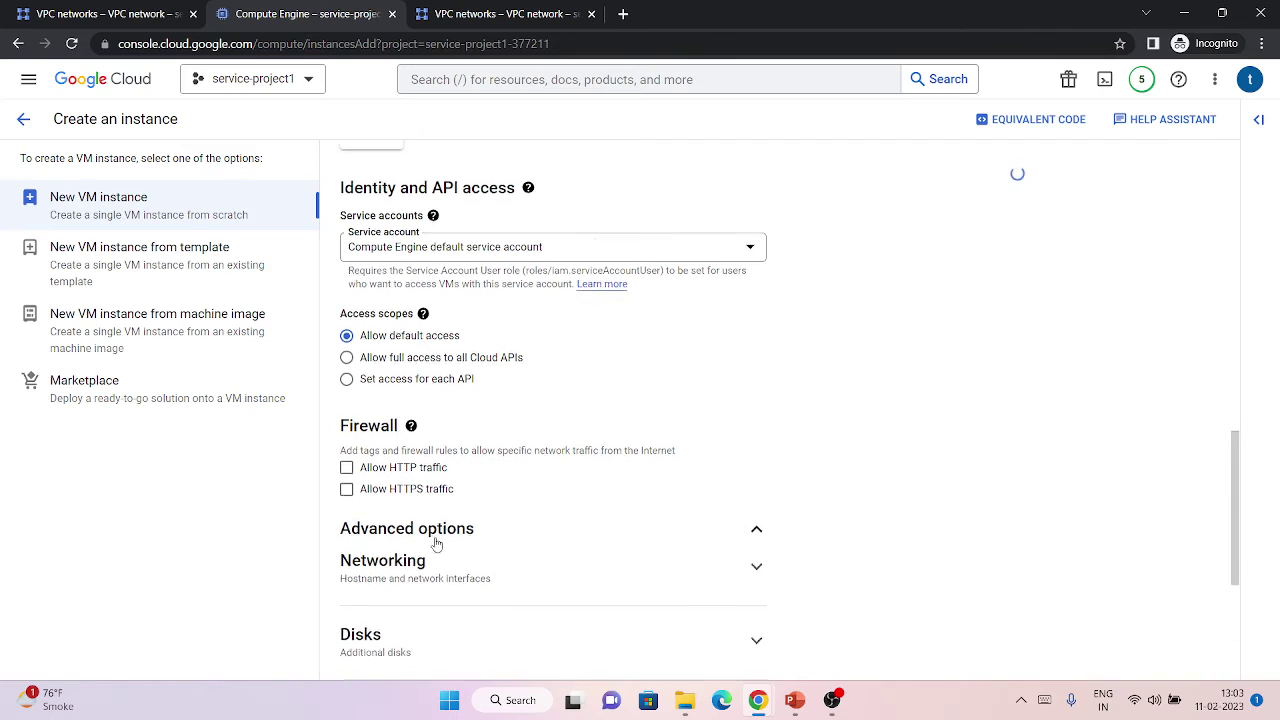
scroll(432, 557, down, 4)
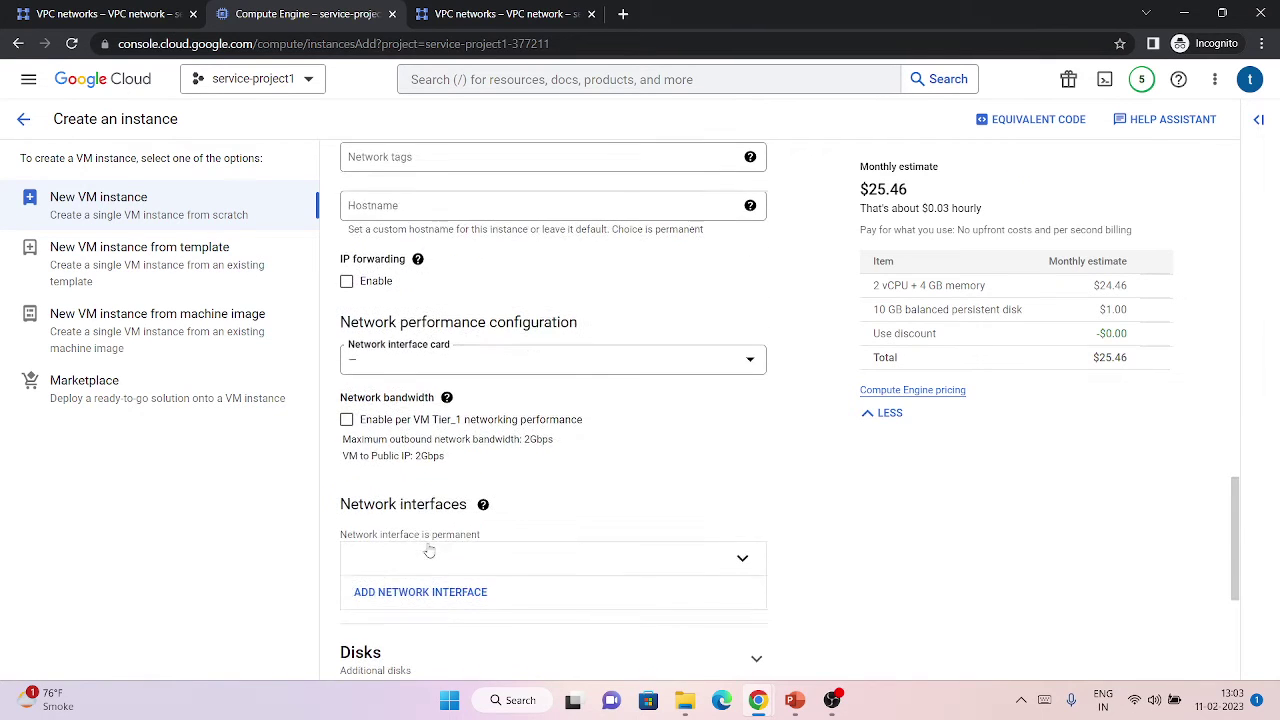
mouse_move(430, 460)
click(742, 555)
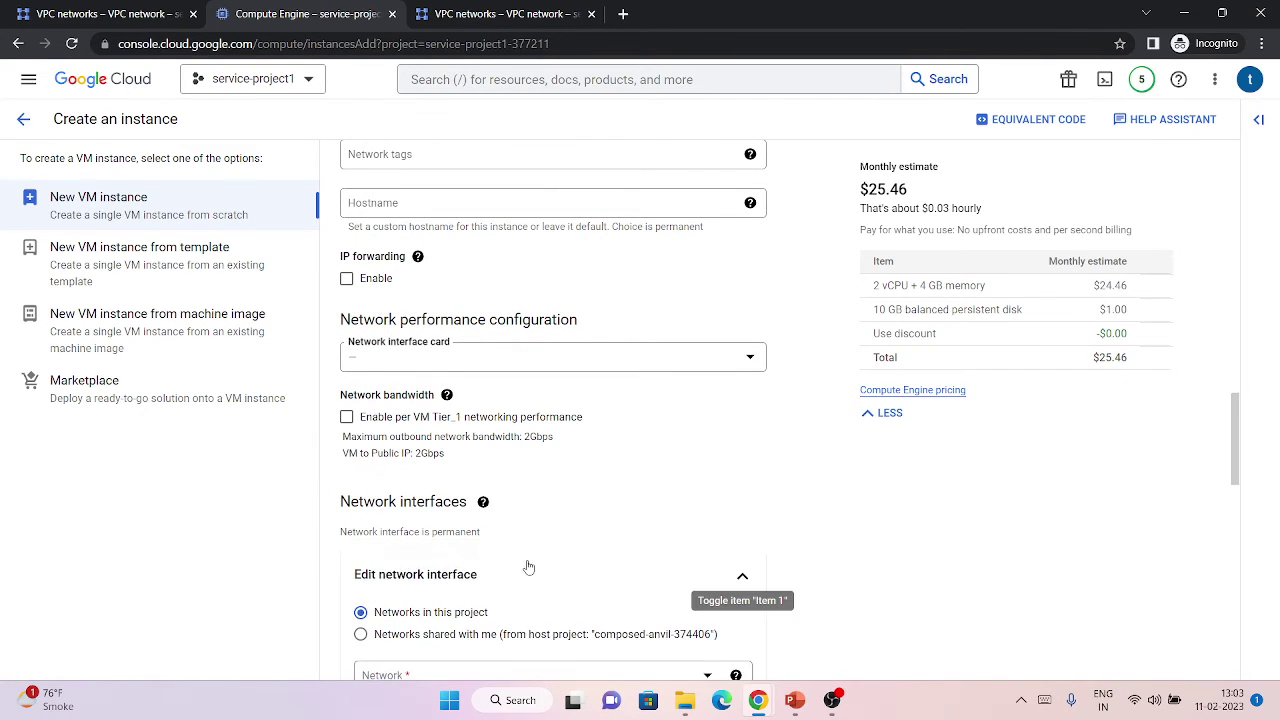
scroll(600, 450, down, 3)
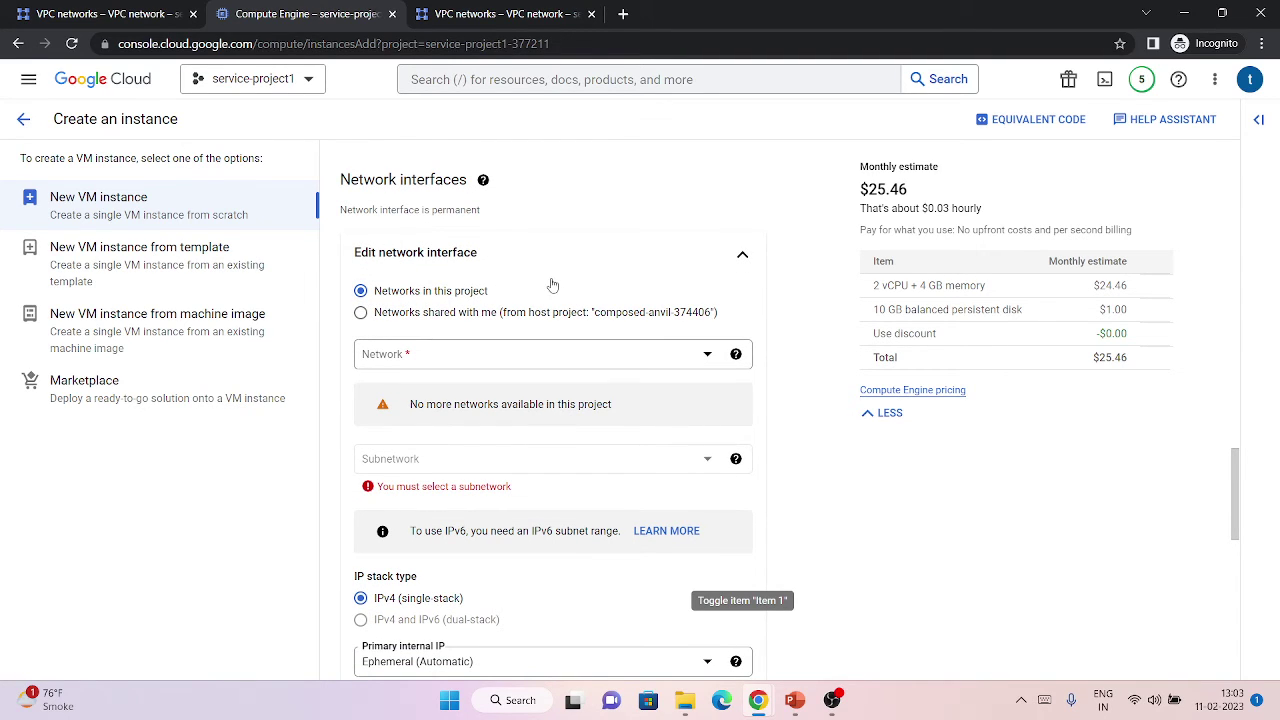
Select 'Networks shared with me' and try the Shared subnetwork list, which fails to load.
drag(423, 316, 427, 316)
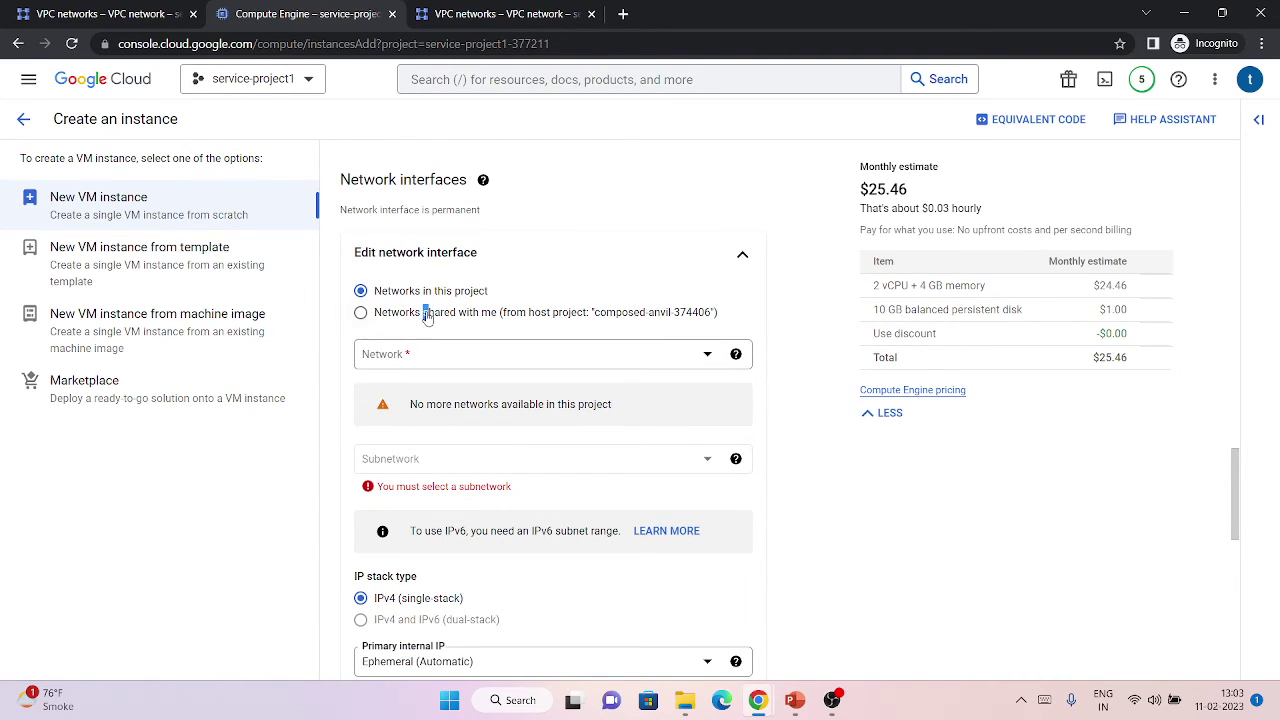
click(361, 312)
double_click(401, 353)
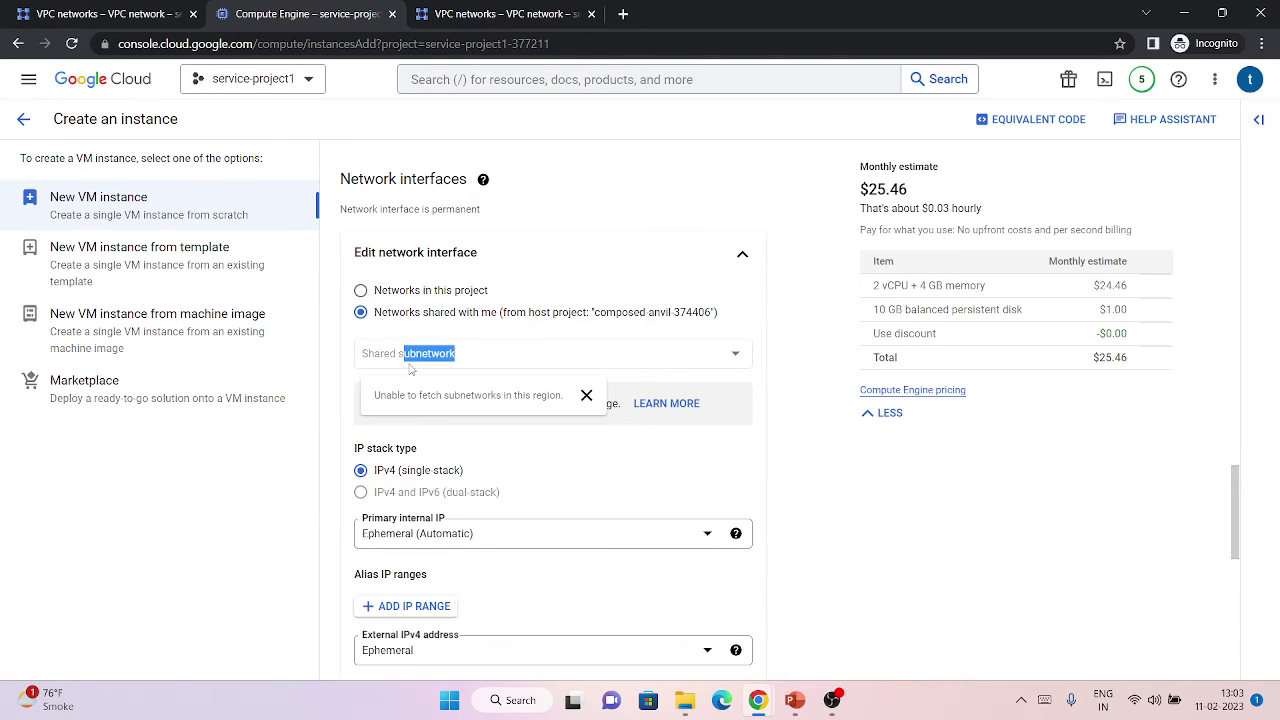
click(548, 321)
click(531, 353)
click(605, 349)
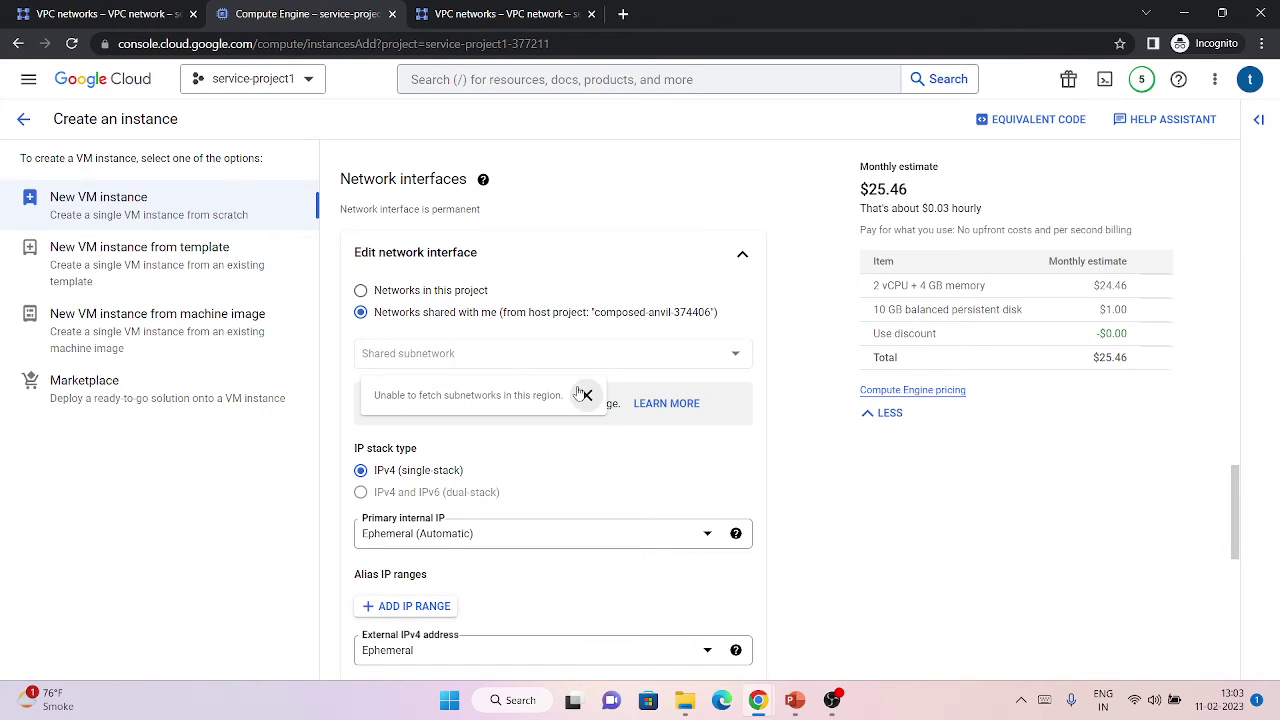
click(586, 396)
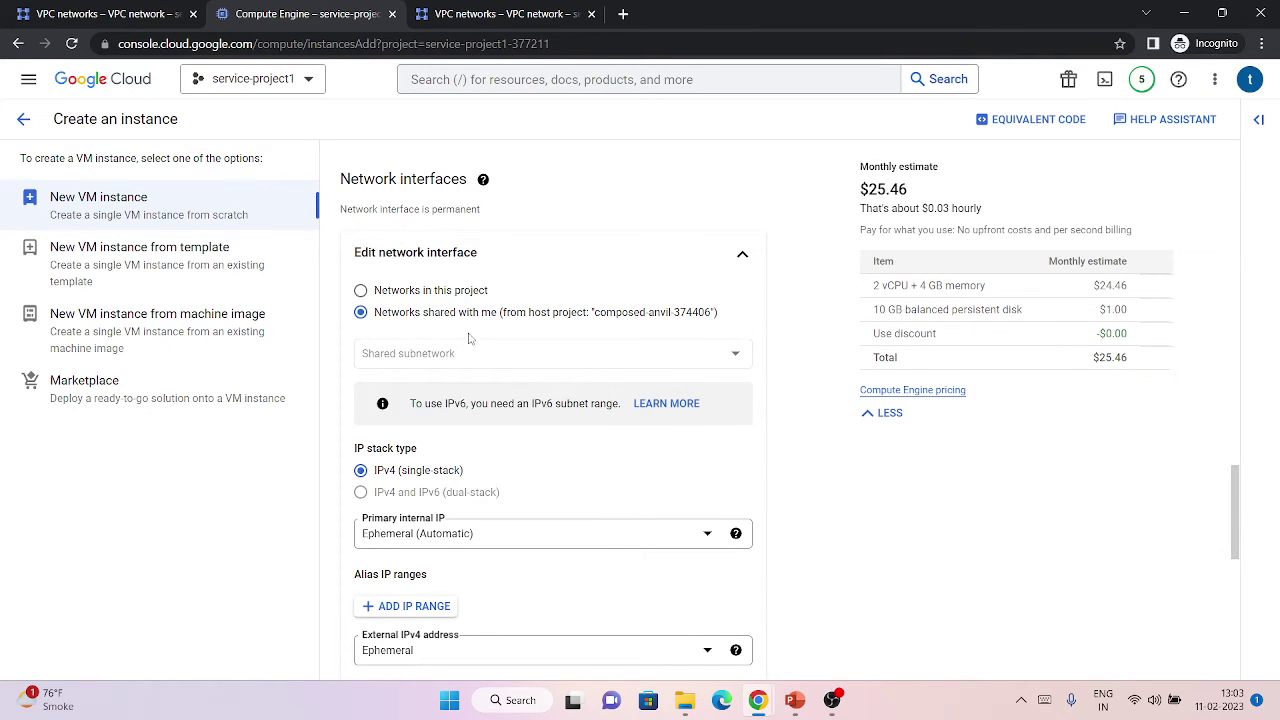
Set the instance region to asia-south1 (Mumbai), matching the shared subnet.
click(84, 14)
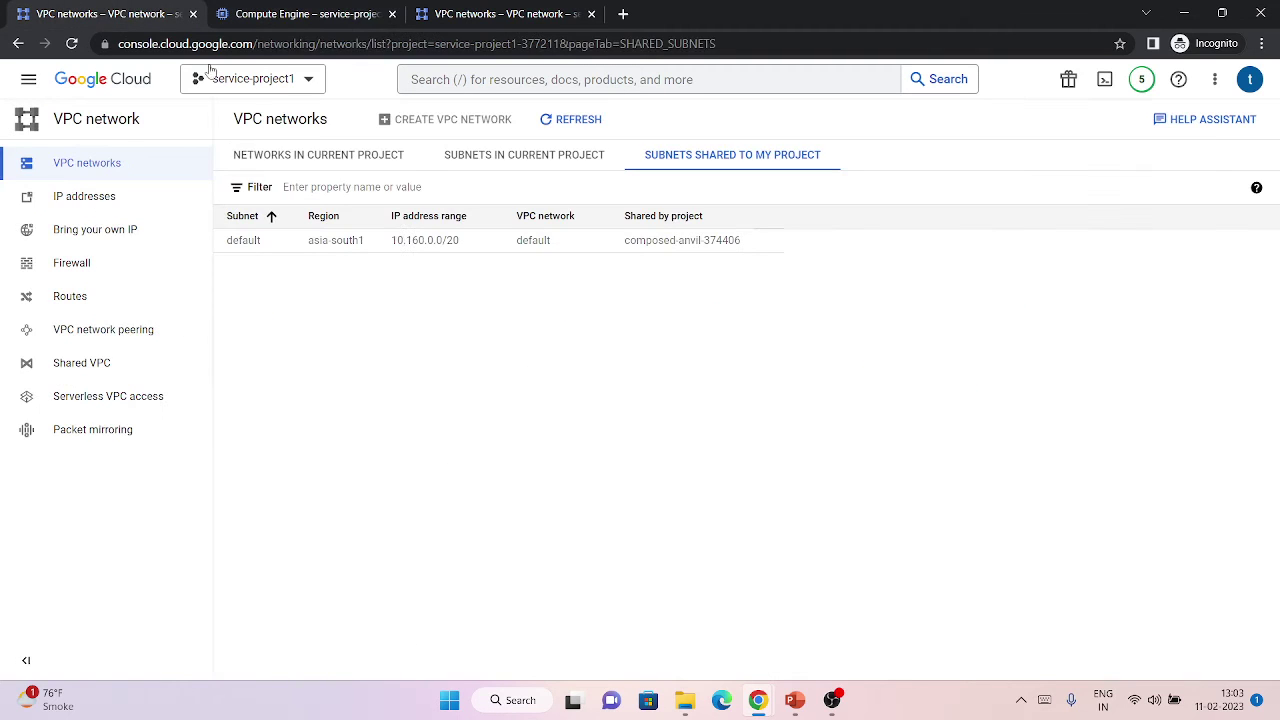
click(278, 10)
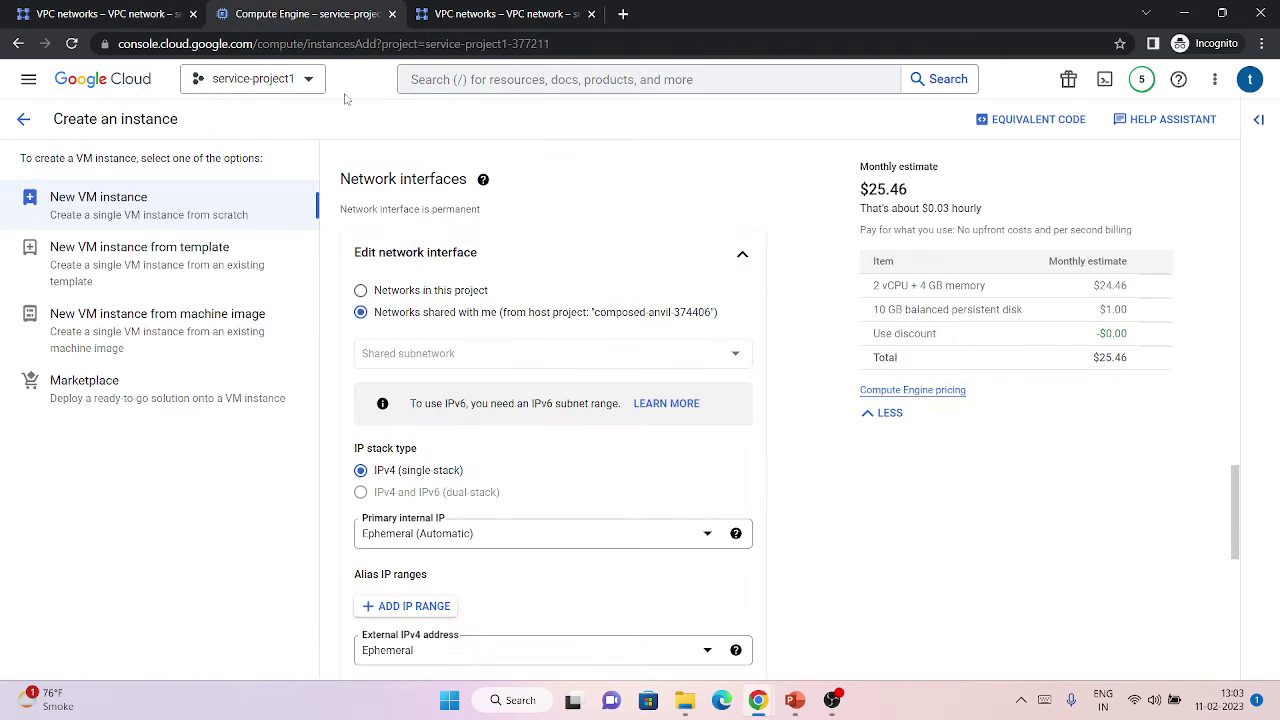
scroll(522, 334, up, 10)
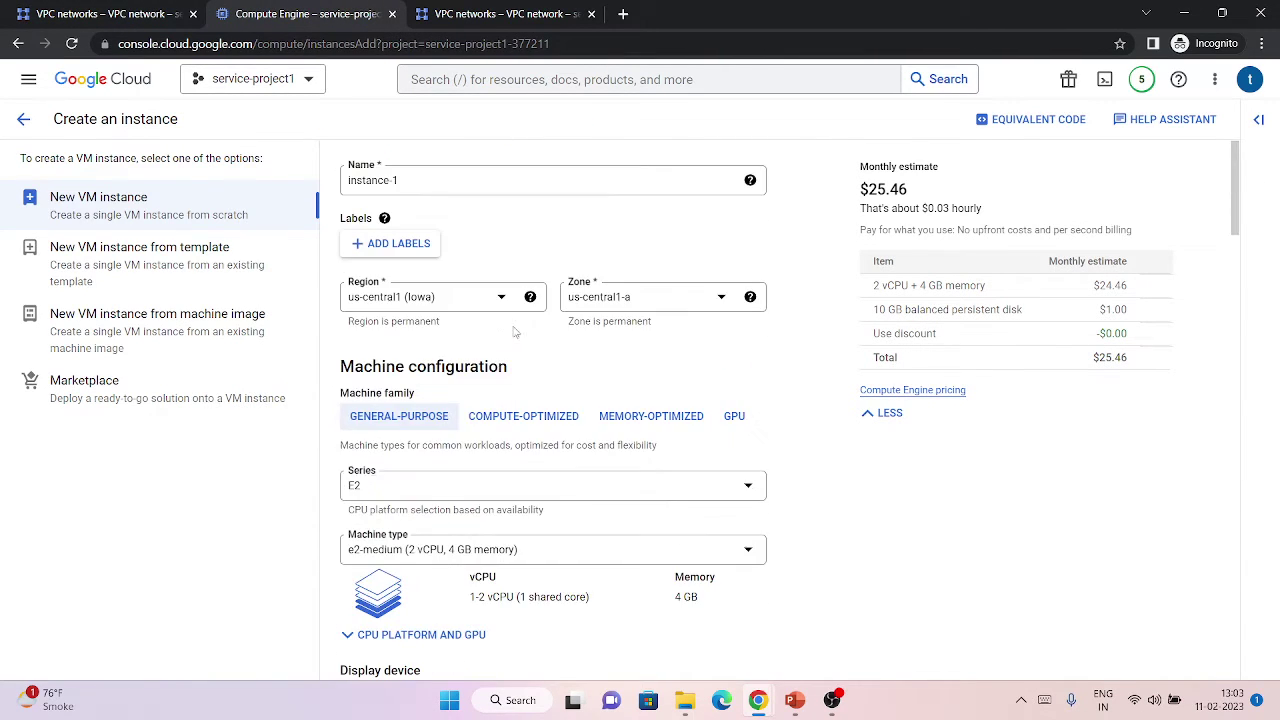
click(466, 298)
scroll(440, 390, down, 6)
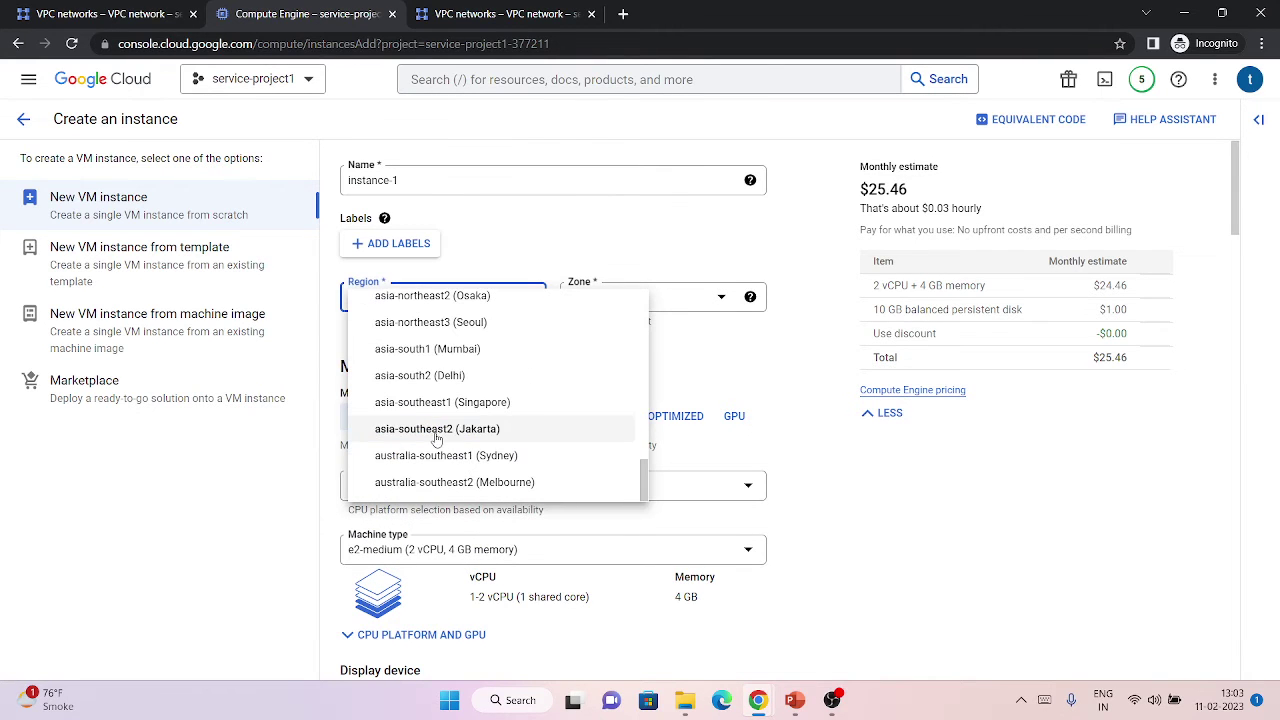
click(435, 352)
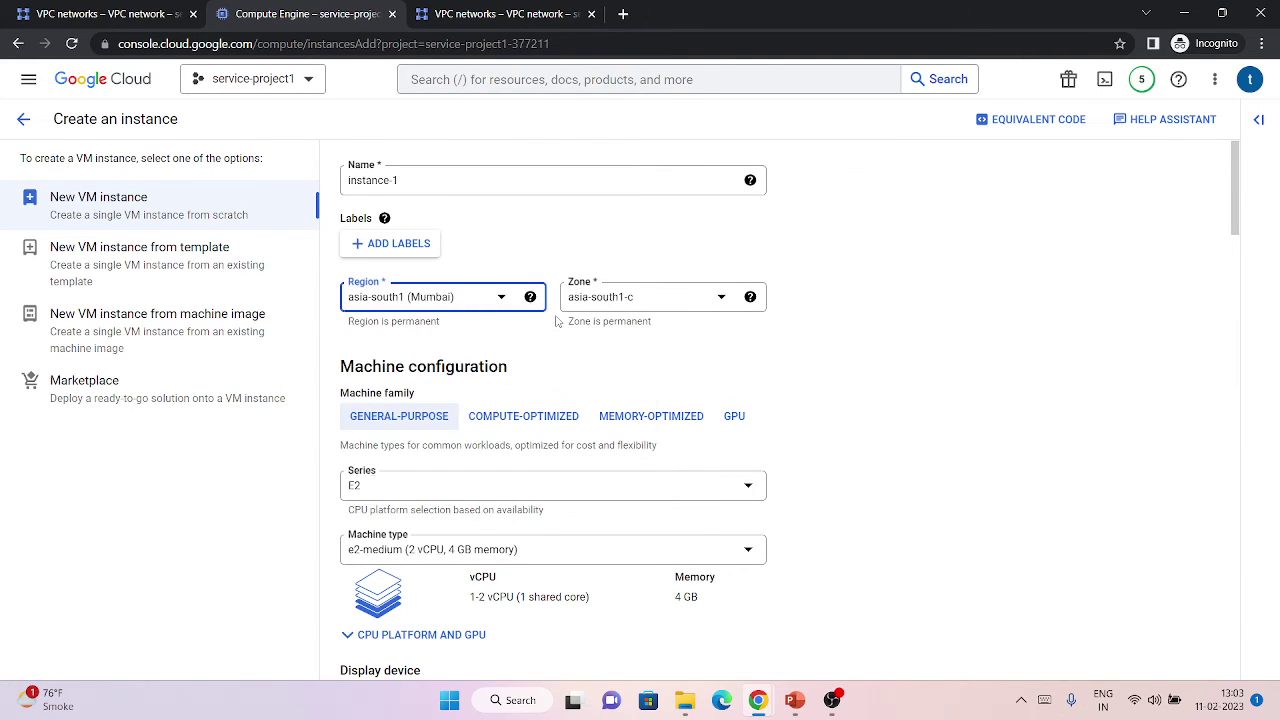
Choose the 'default' shared subnetwork for the instance.
scroll(519, 418, down, 20)
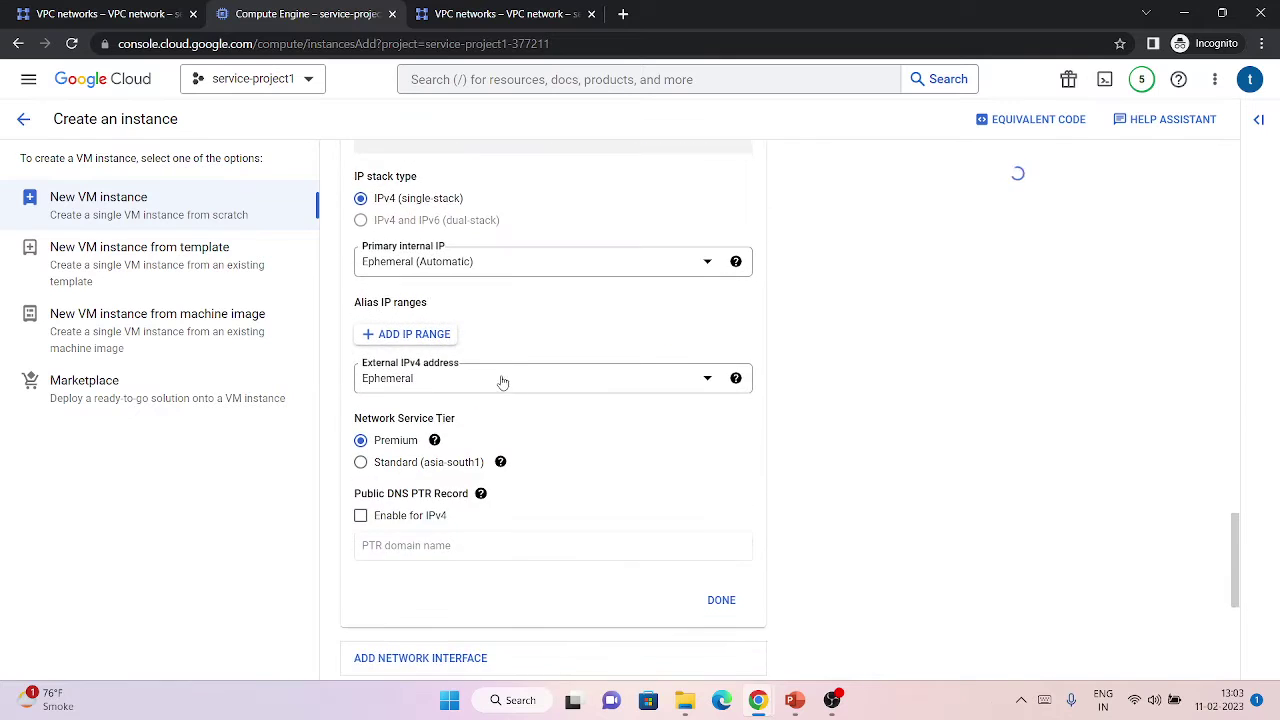
scroll(505, 397, up, 4)
click(483, 349)
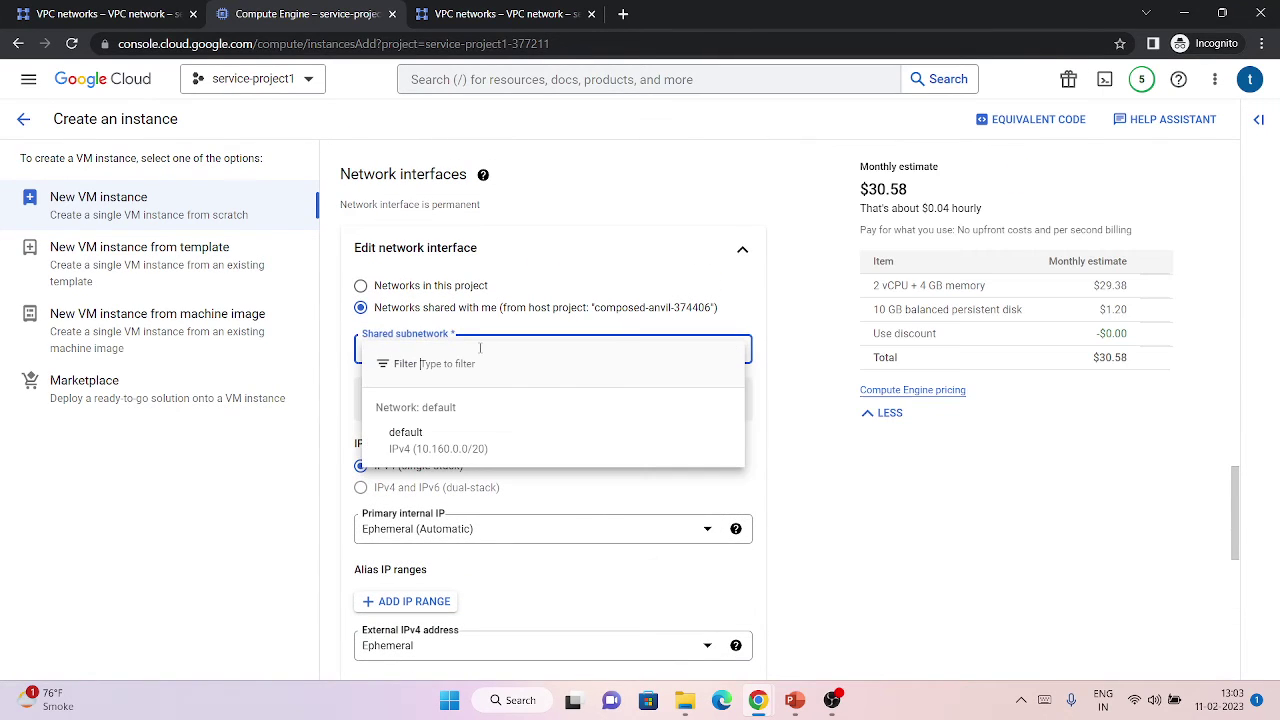
click(449, 441)
Go back to the shared subnets list, then bring forward the host's Shared VPC window.
click(175, 14)
click(229, 12)
click(170, 14)
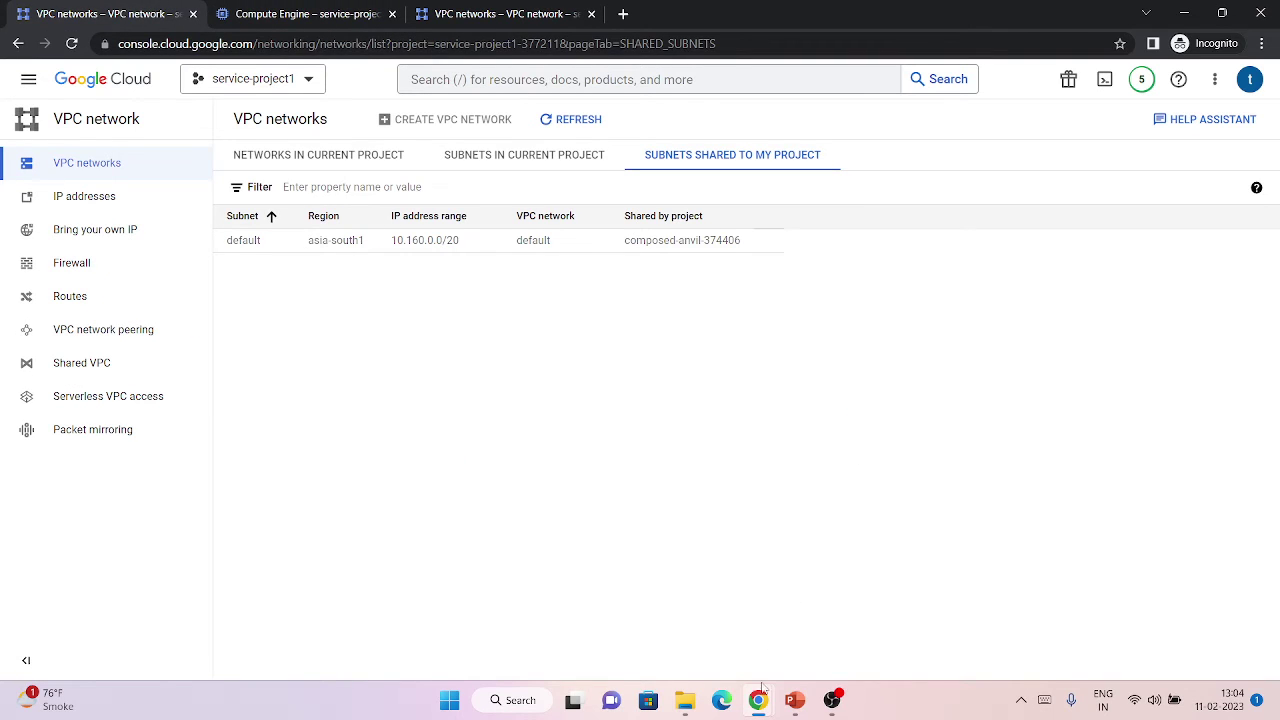
mouse_move(758, 700)
click(660, 625)
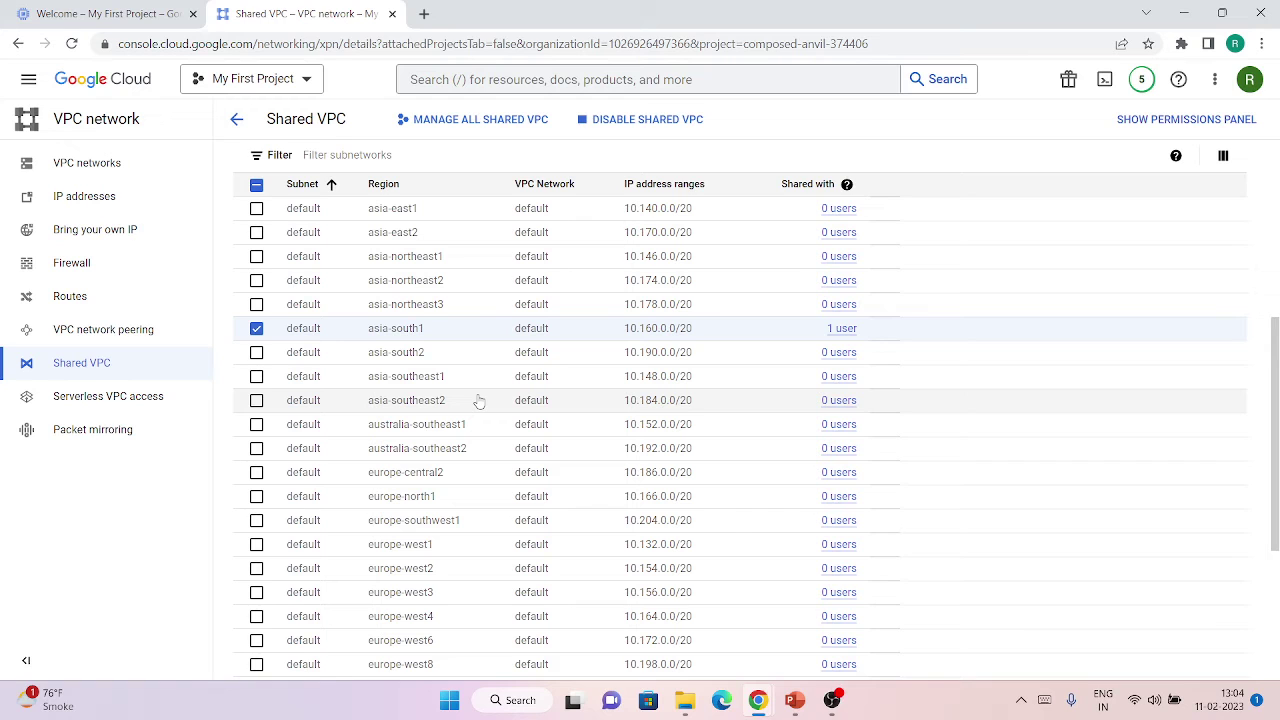
Add the test user as a new principal in the host project's IAM.
scroll(479, 400, up, 4)
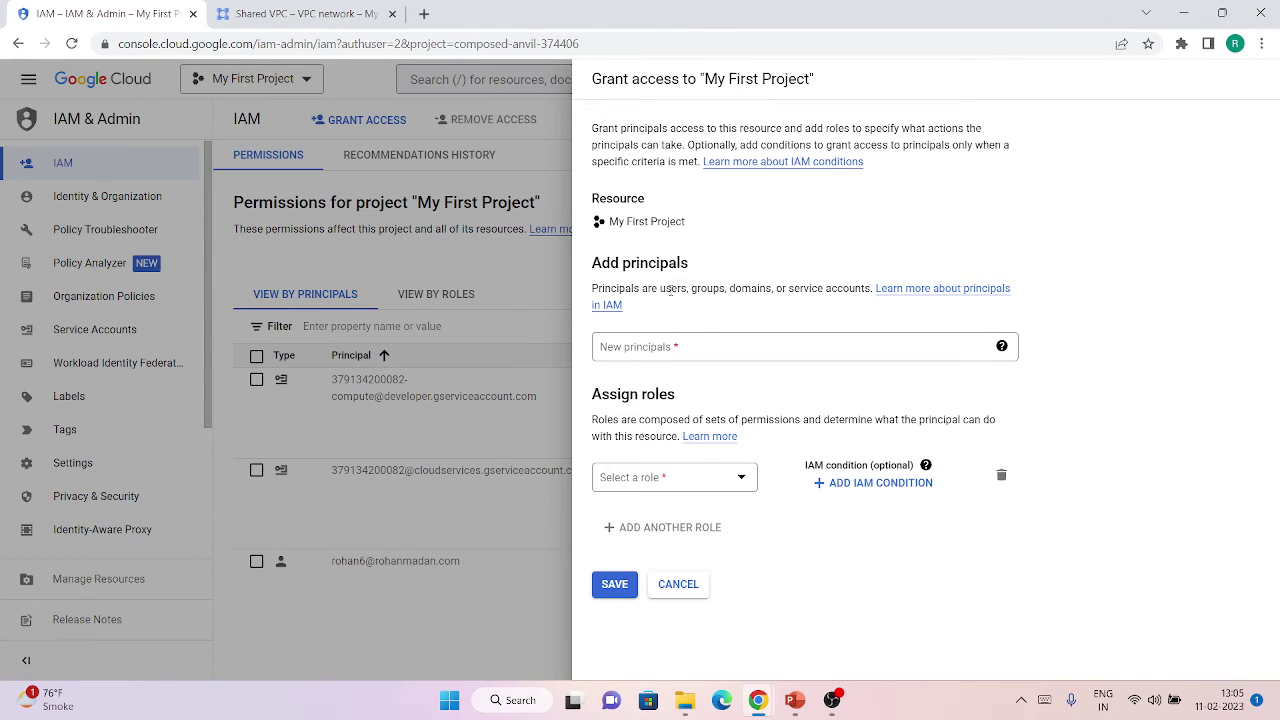
click(673, 352)
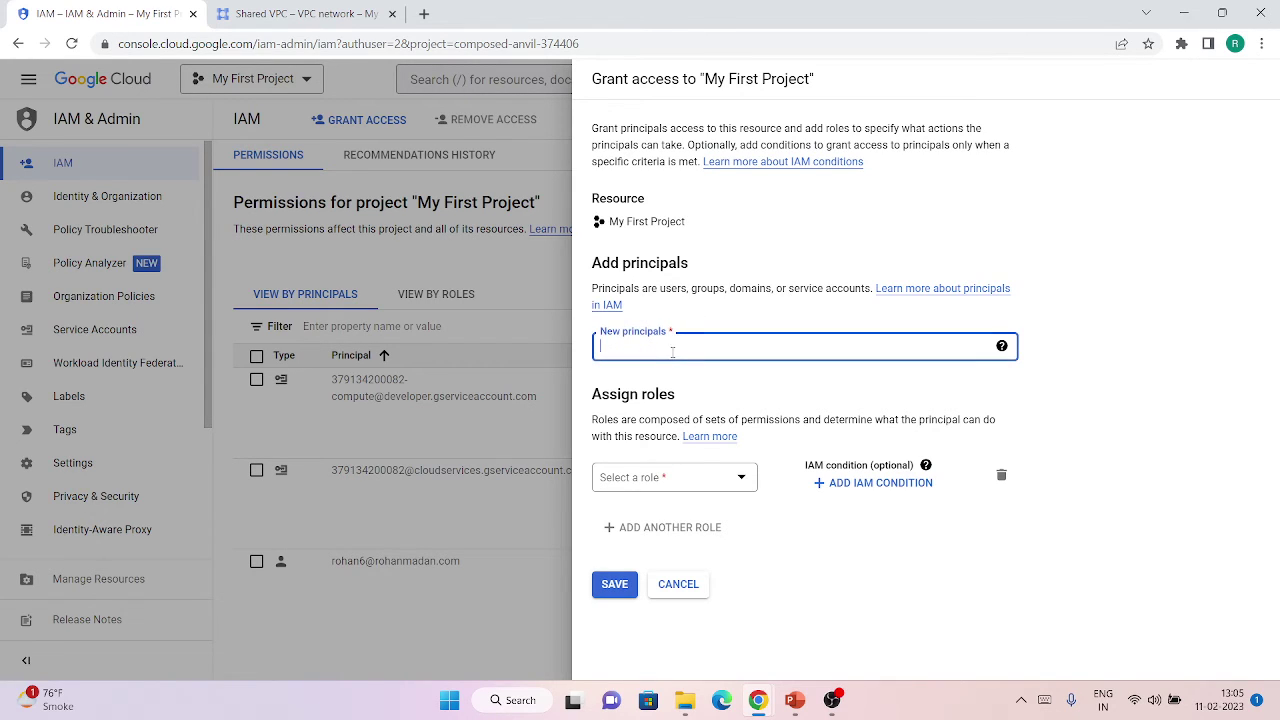
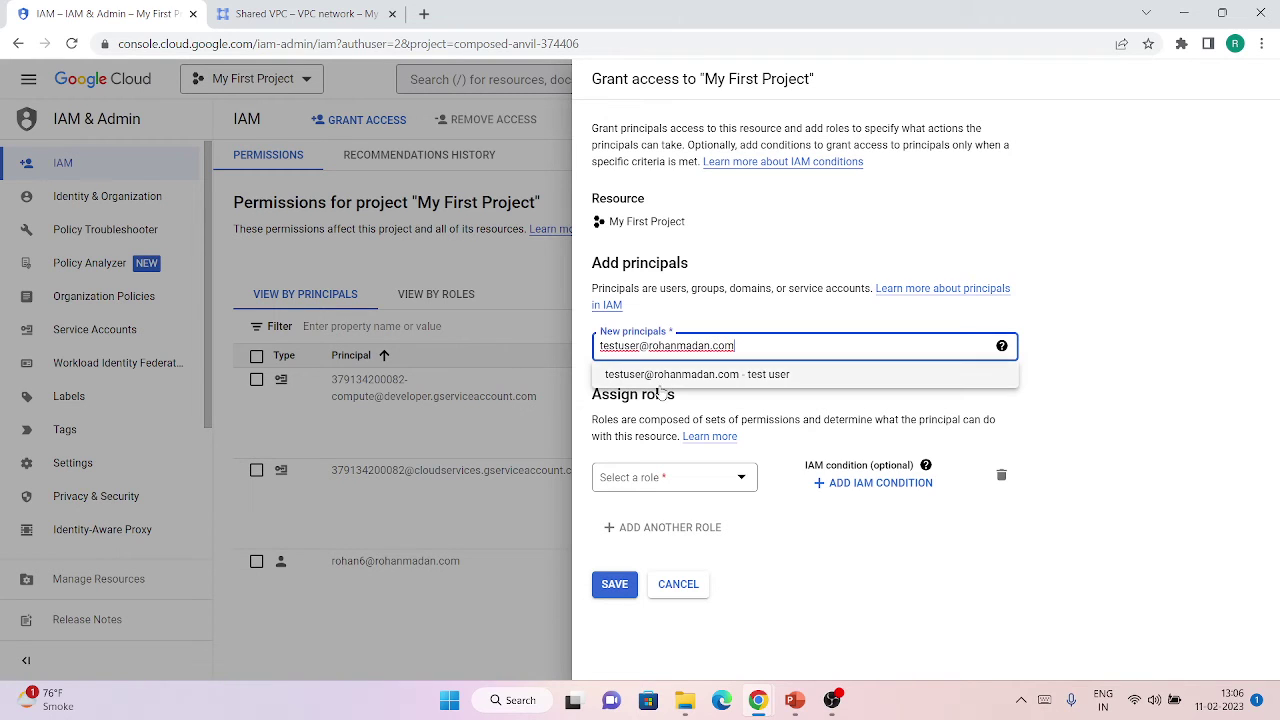
click(662, 385)
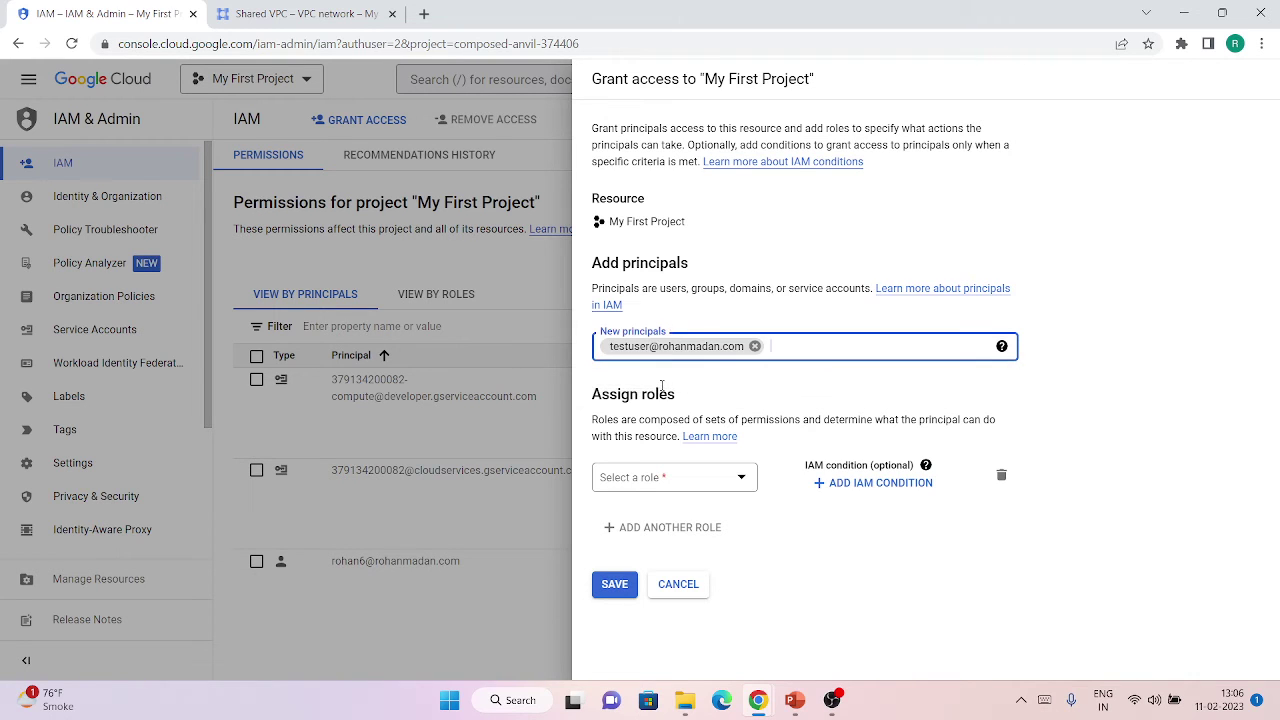
Assign the Compute Network User role by searching 'network user' and save the grant.
click(673, 480)
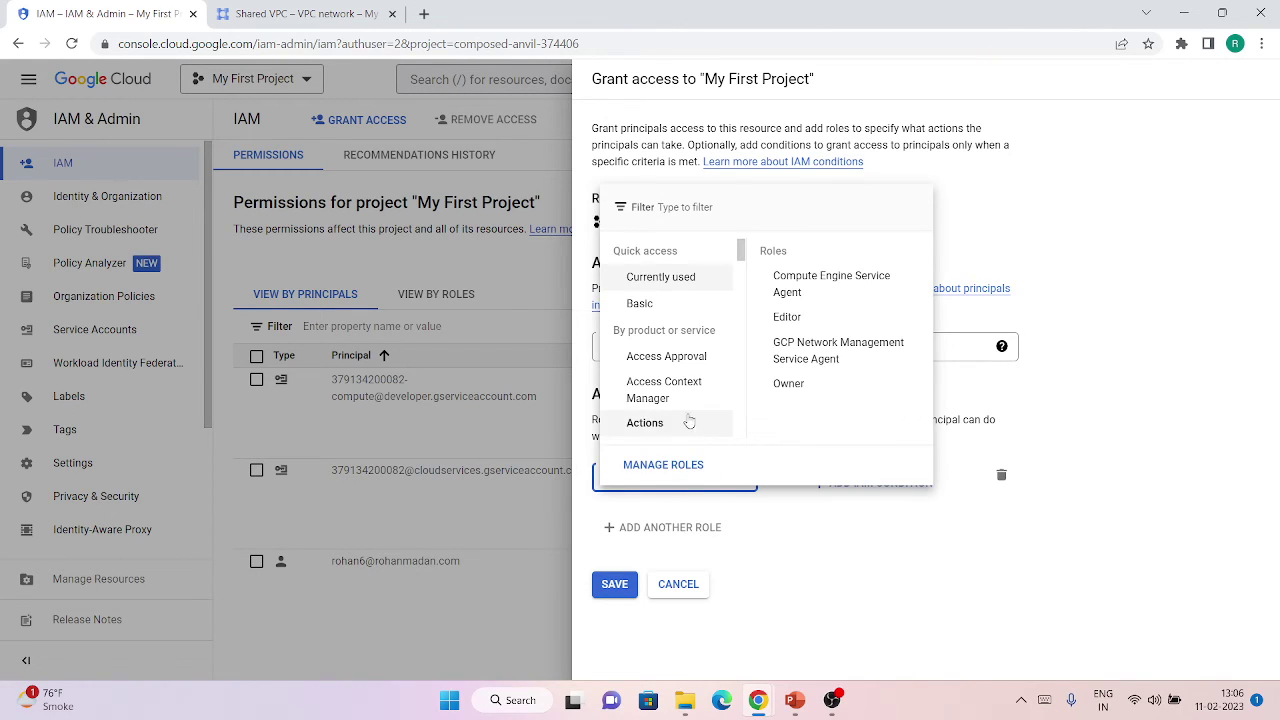
mouse_move(656, 284)
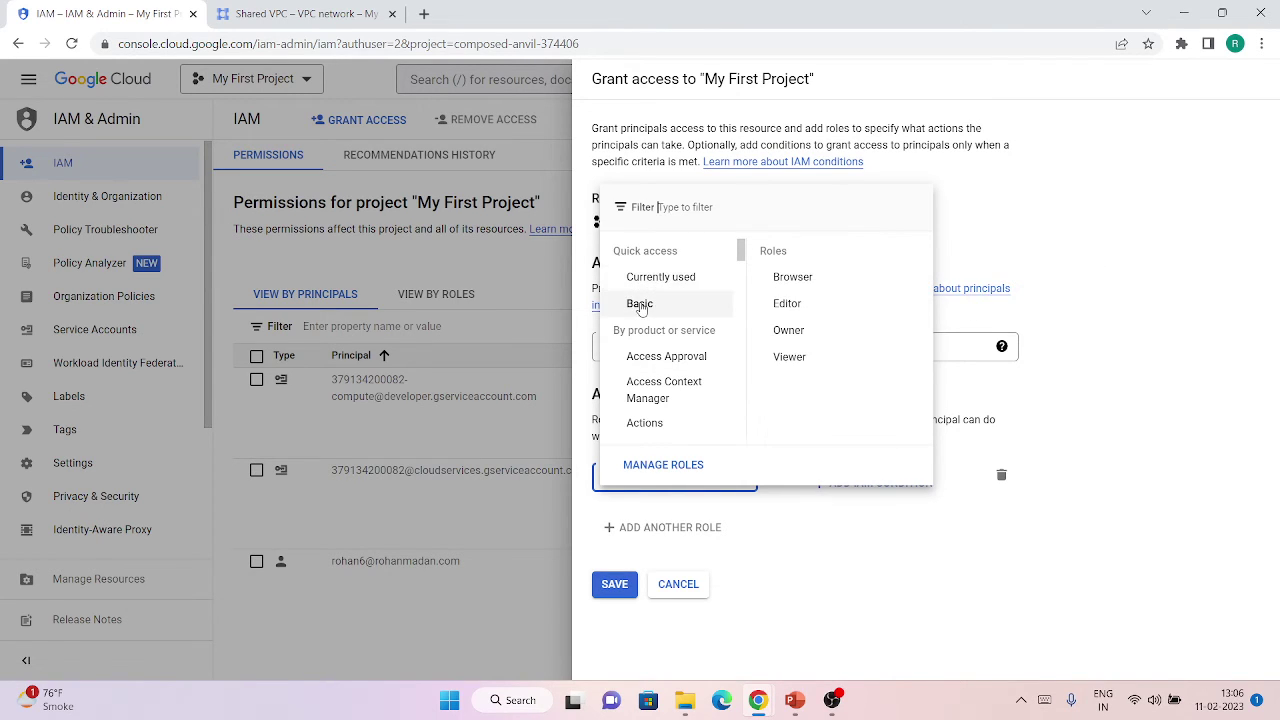
click(670, 207)
text(network user)
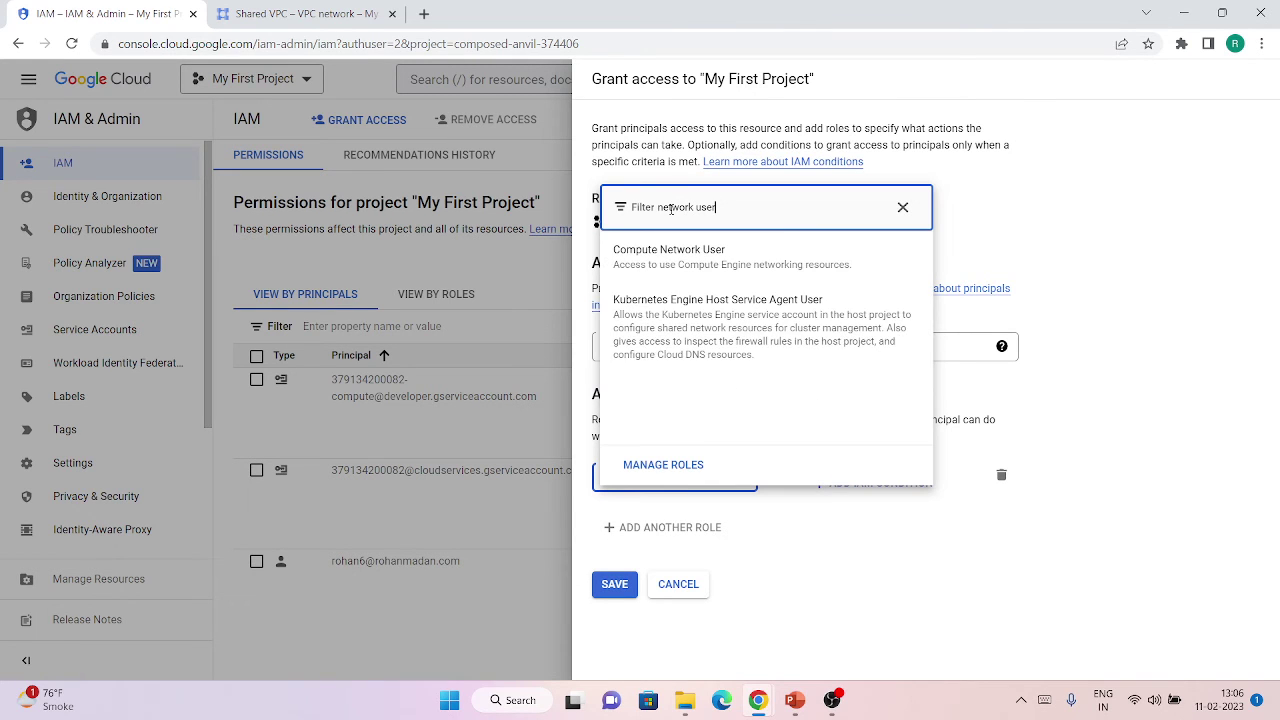
click(660, 256)
click(614, 609)
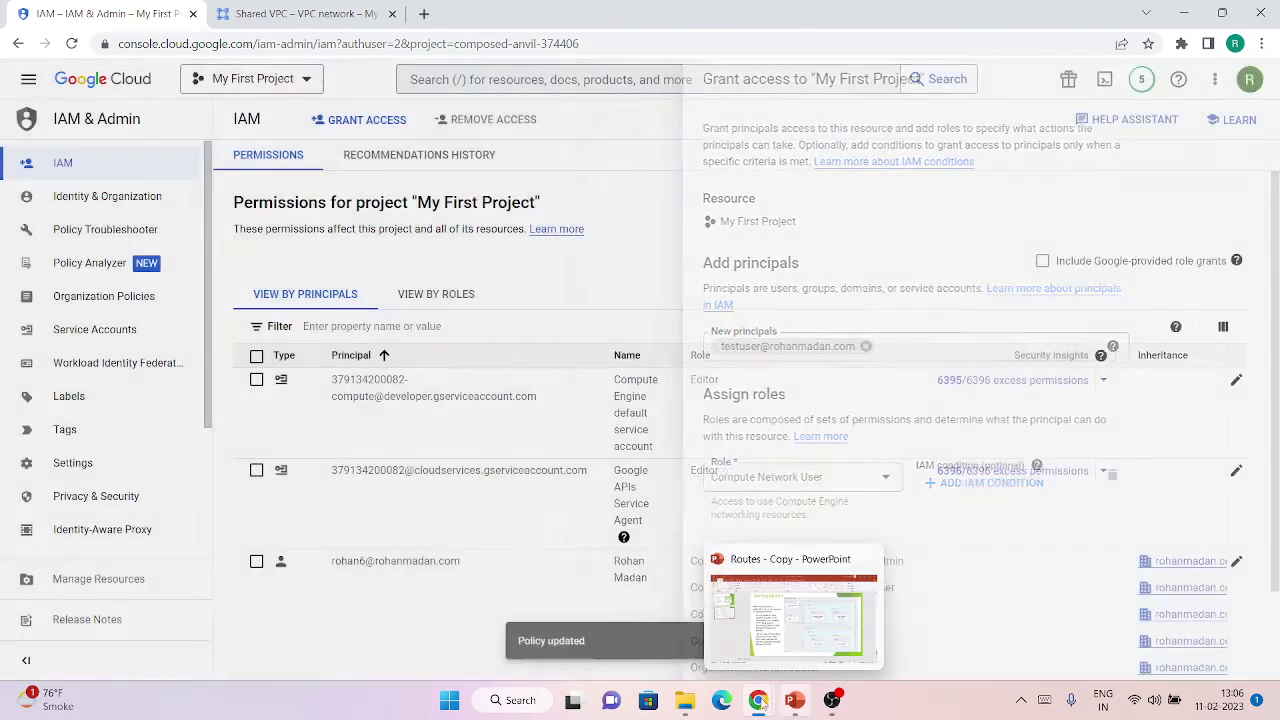
Refresh service-project1's shared subnets list and page through all 39 subnets from composed-anvil-374406.
mouse_move(765, 700)
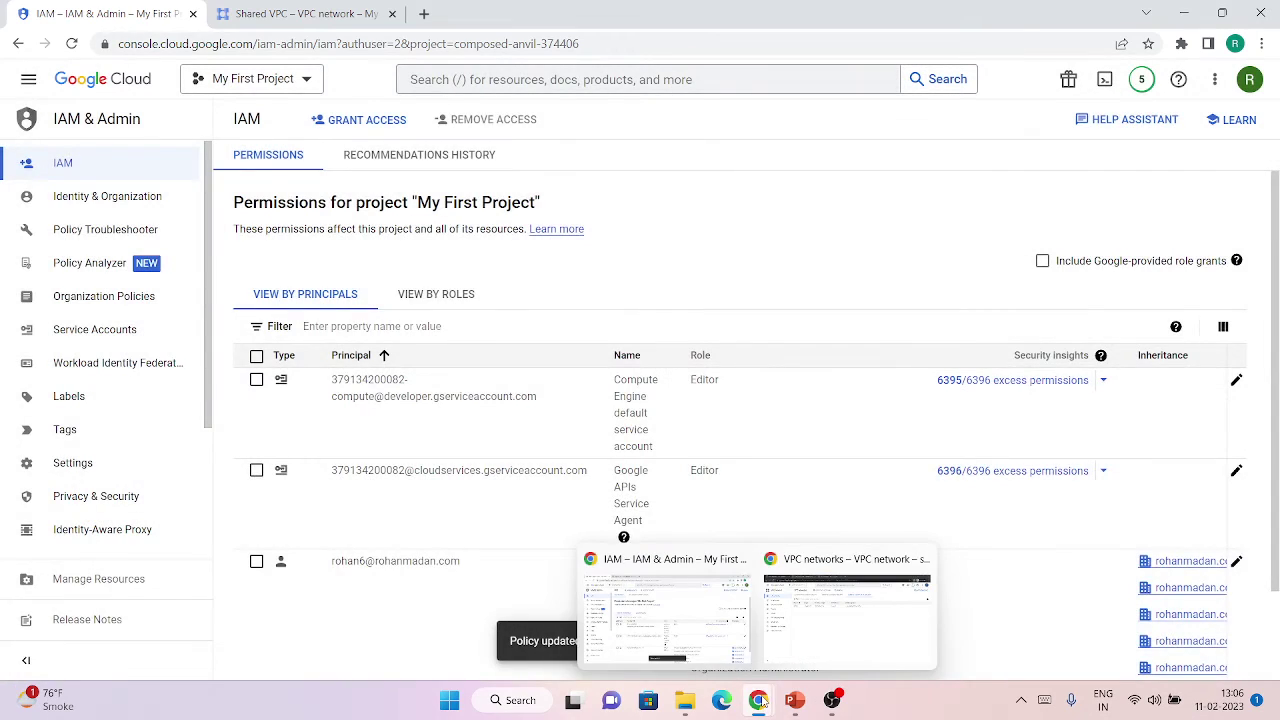
click(825, 634)
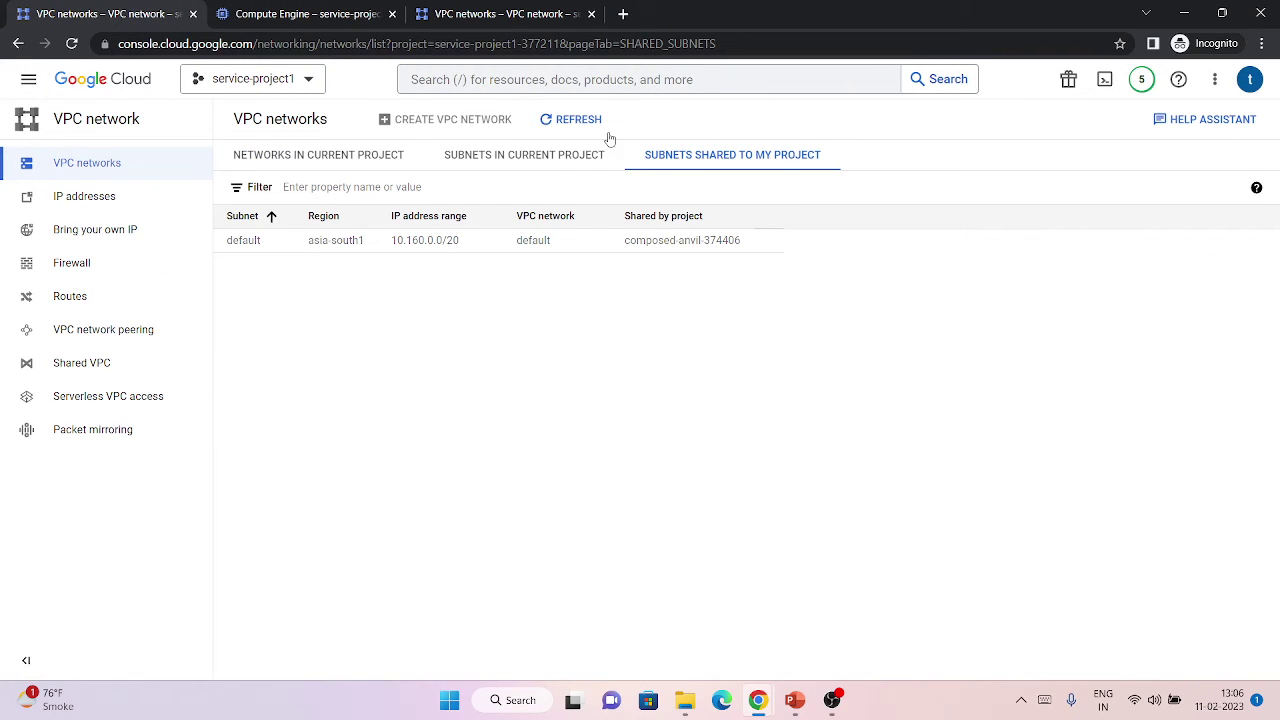
click(242, 10)
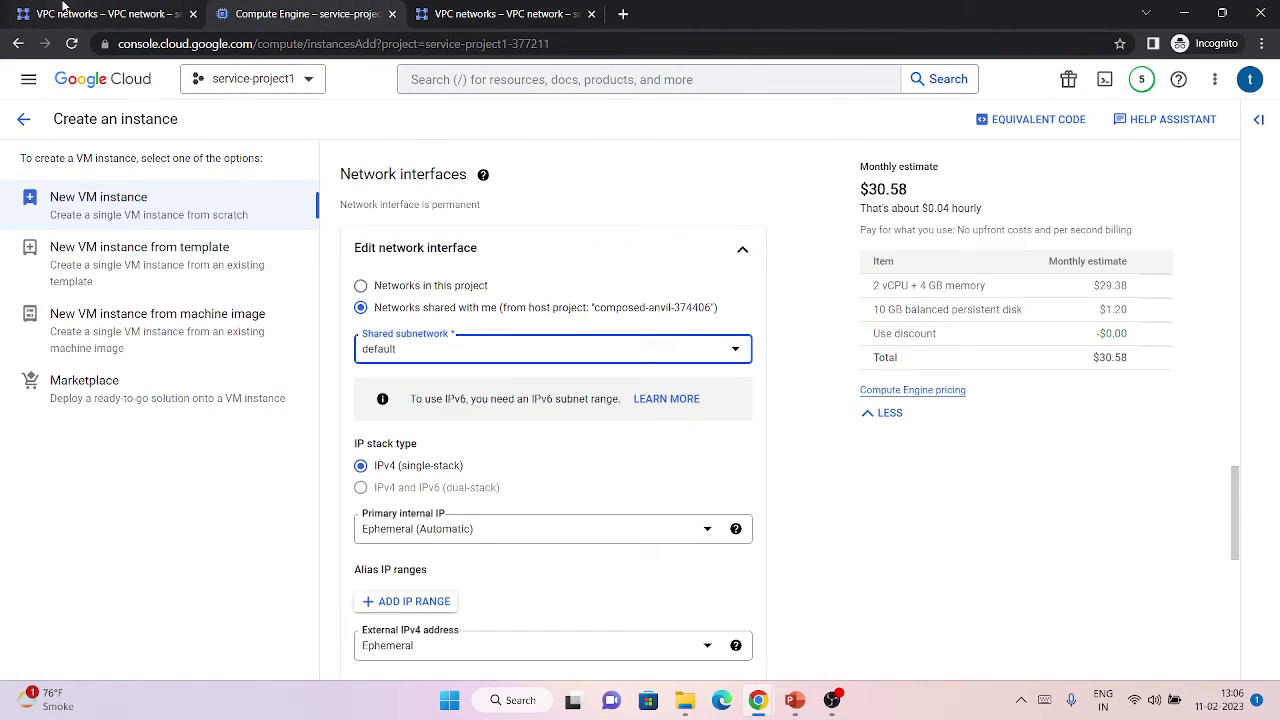
click(65, 8)
click(572, 119)
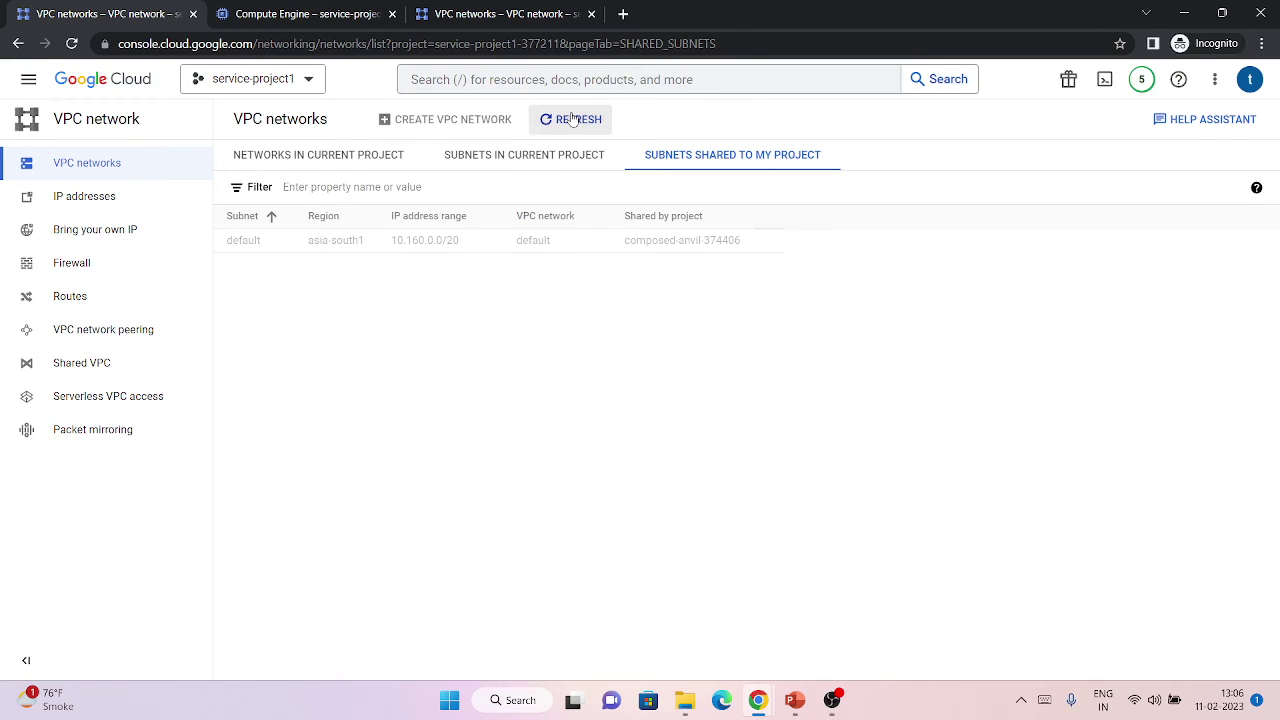
scroll(570, 450, down, 2)
click(1240, 636)
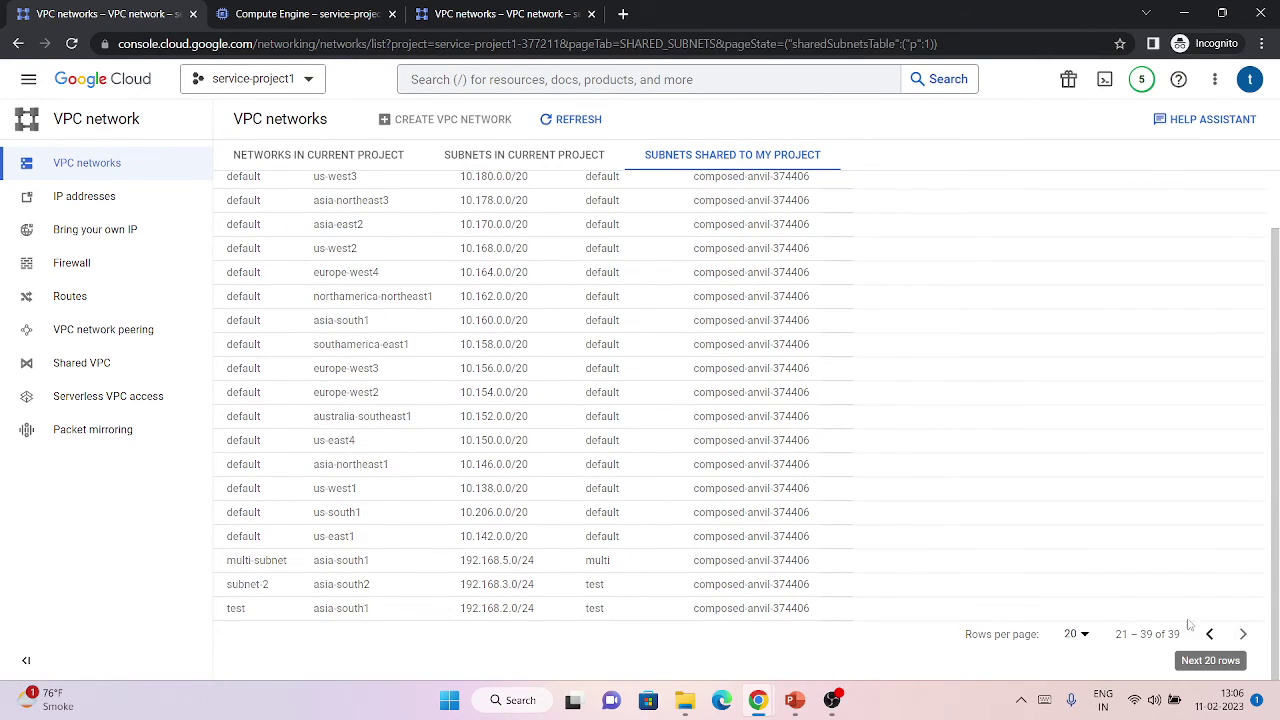
scroll(605, 225, up, 1)
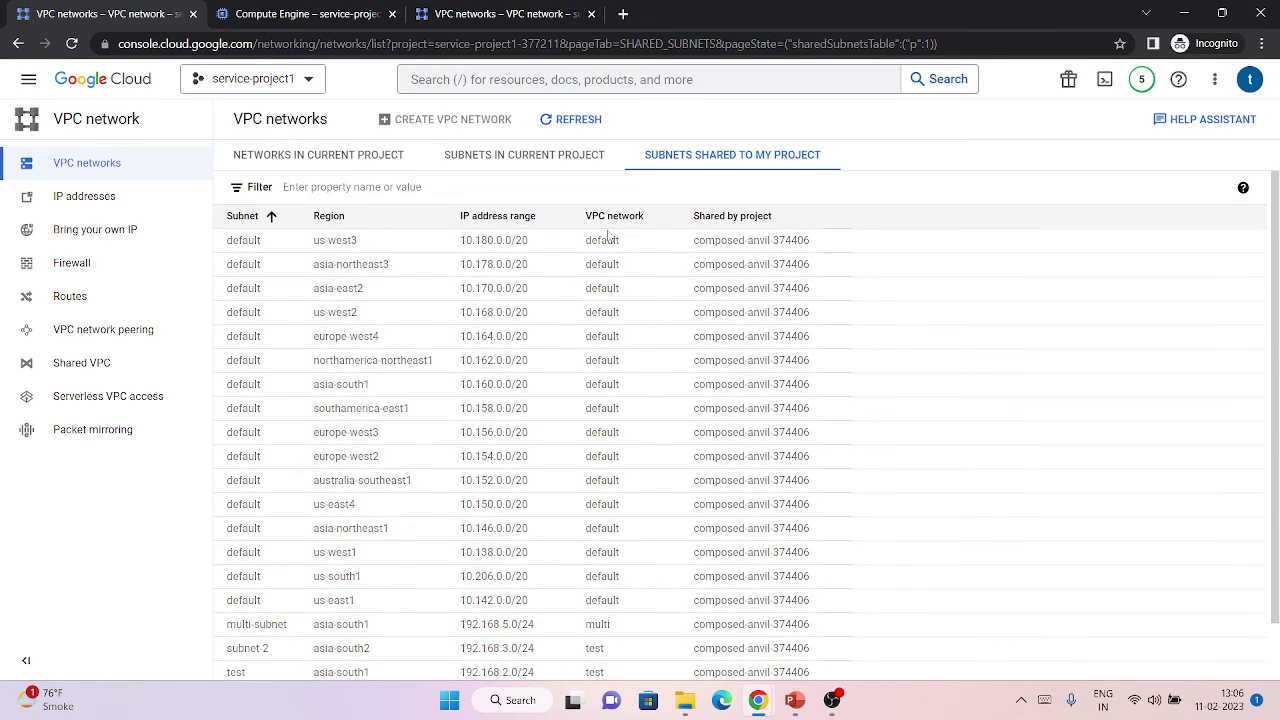
scroll(640, 420, down, 1)
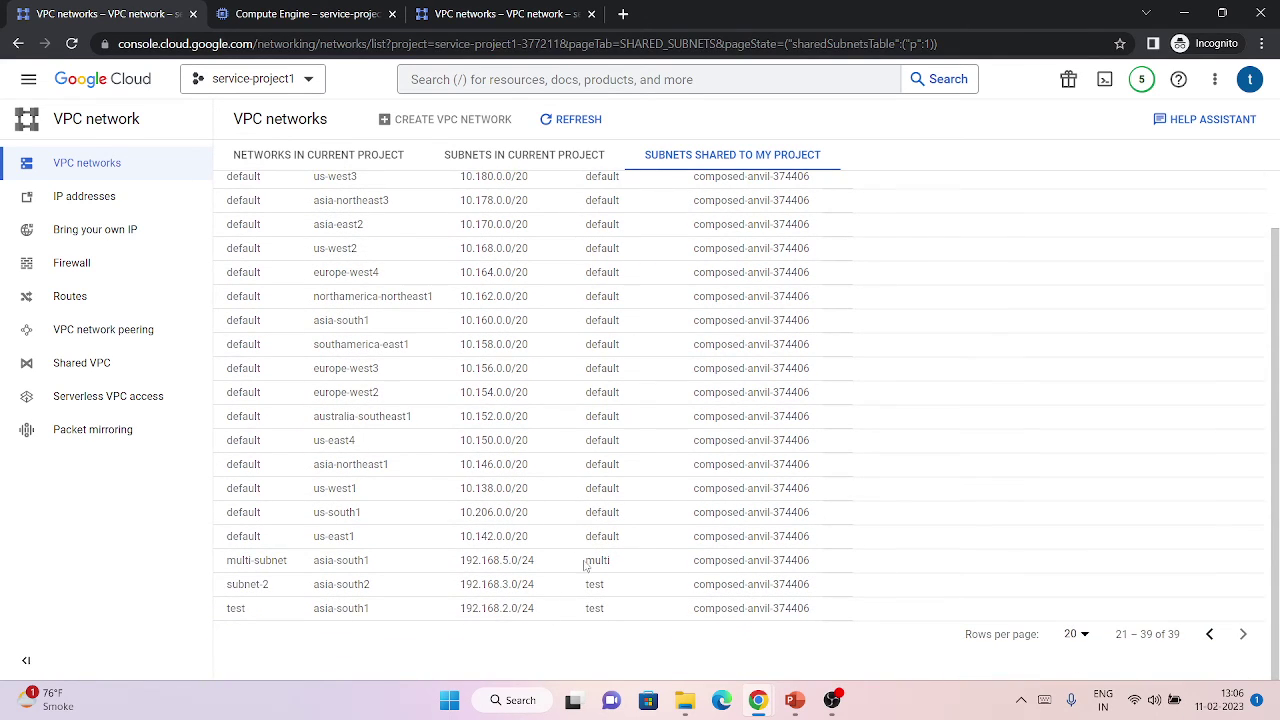
Refresh service-project2's shared subnets list, page through it, and return to the instance form.
click(500, 13)
click(594, 119)
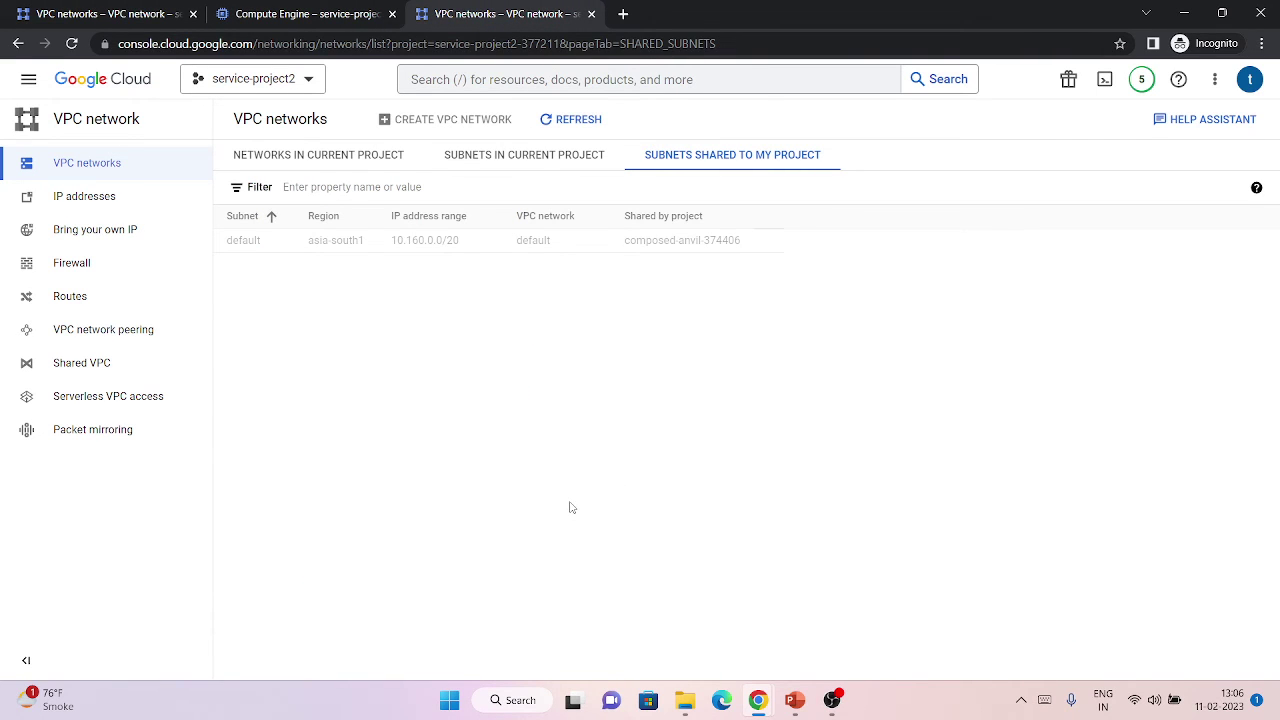
scroll(568, 508, down, 2)
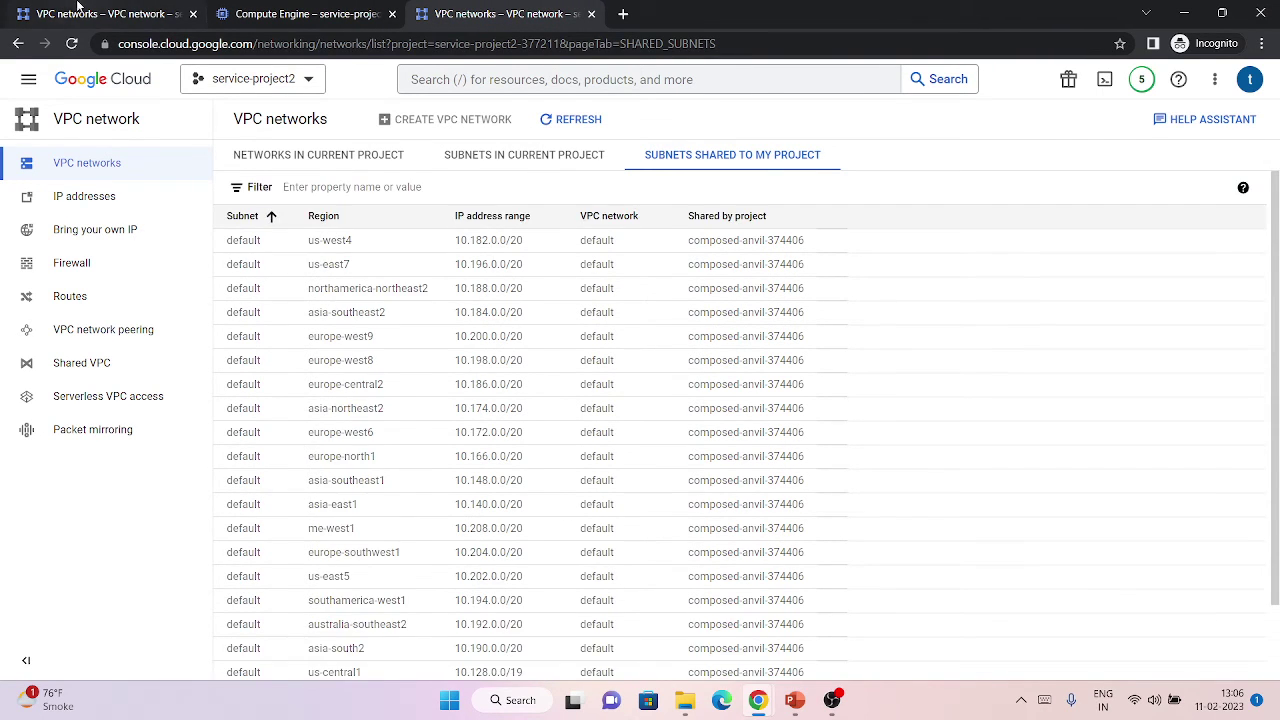
click(1243, 634)
click(305, 13)
Change the instance region to asia-northeast1 (Tokyo).
scroll(533, 344, up, 10)
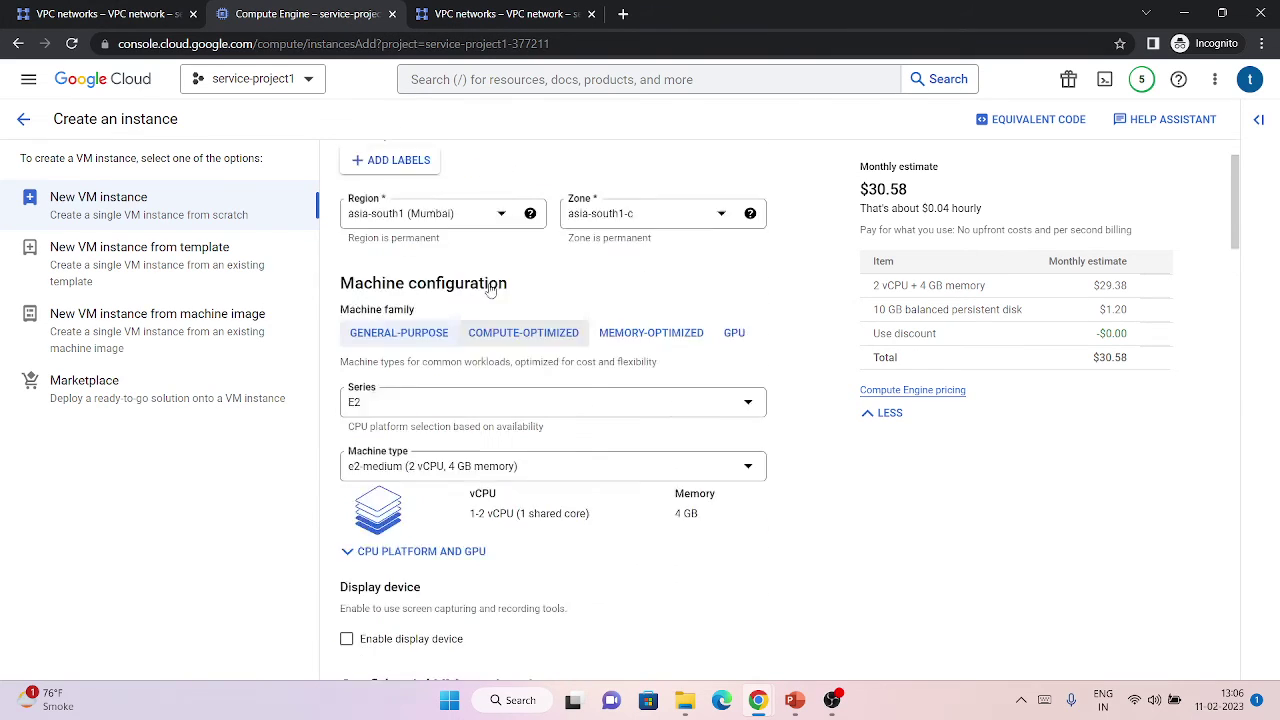
click(486, 294)
click(445, 322)
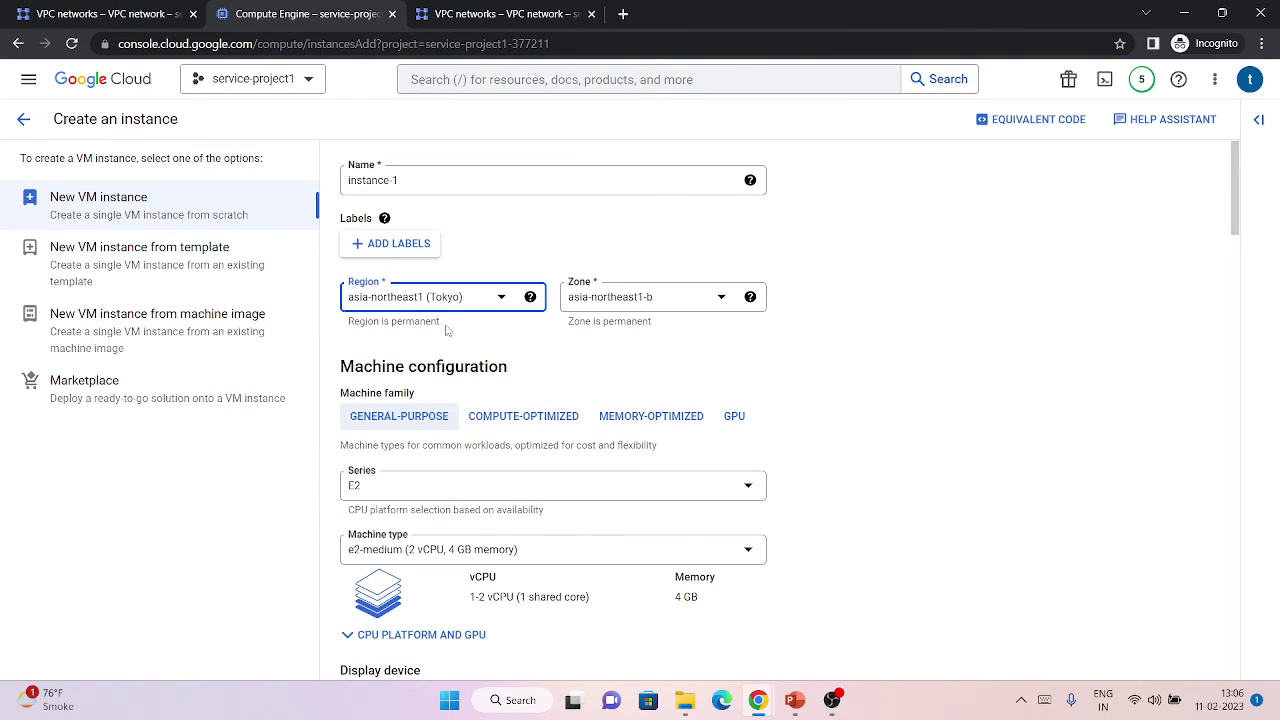
Reload the Create an instance page to clear the unable-to-fetch notice.
scroll(500, 378, down, 15)
scroll(503, 376, up, 6)
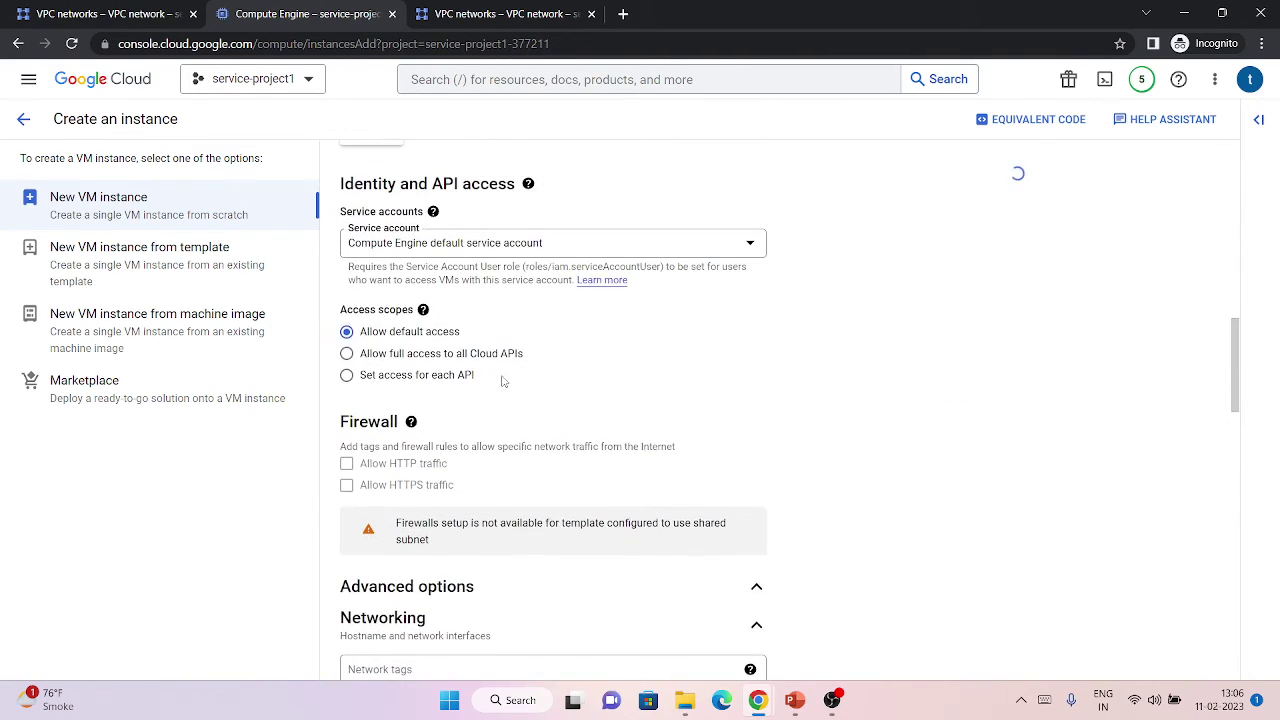
scroll(500, 362, down, 4)
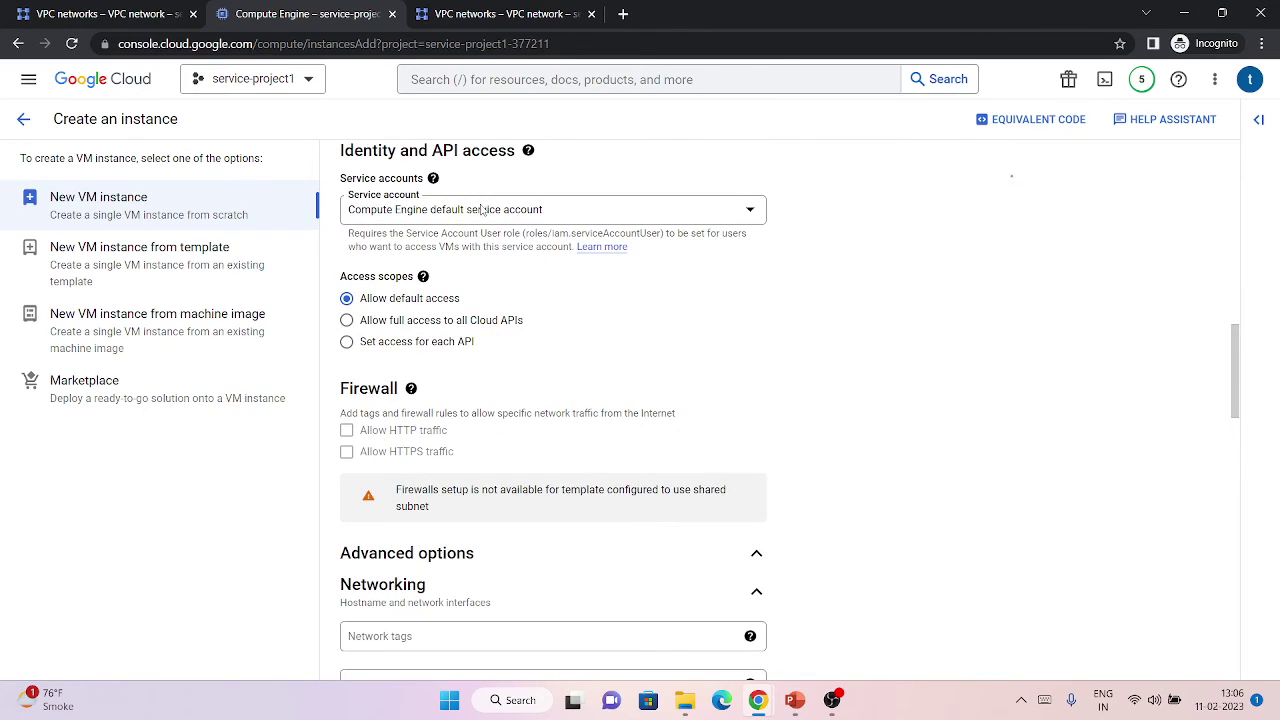
scroll(495, 390, down, 4)
scroll(492, 397, up, 4)
scroll(492, 390, down, 4)
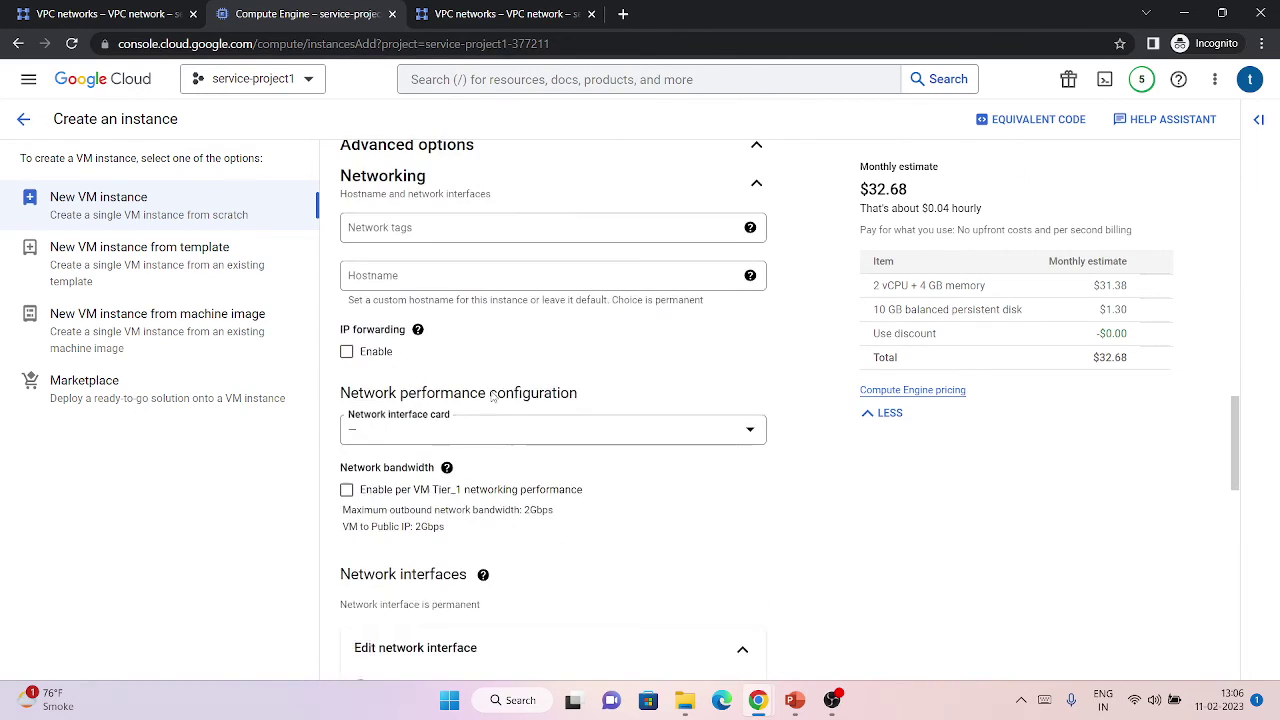
scroll(491, 330, down, 3)
scroll(510, 306, down, 1)
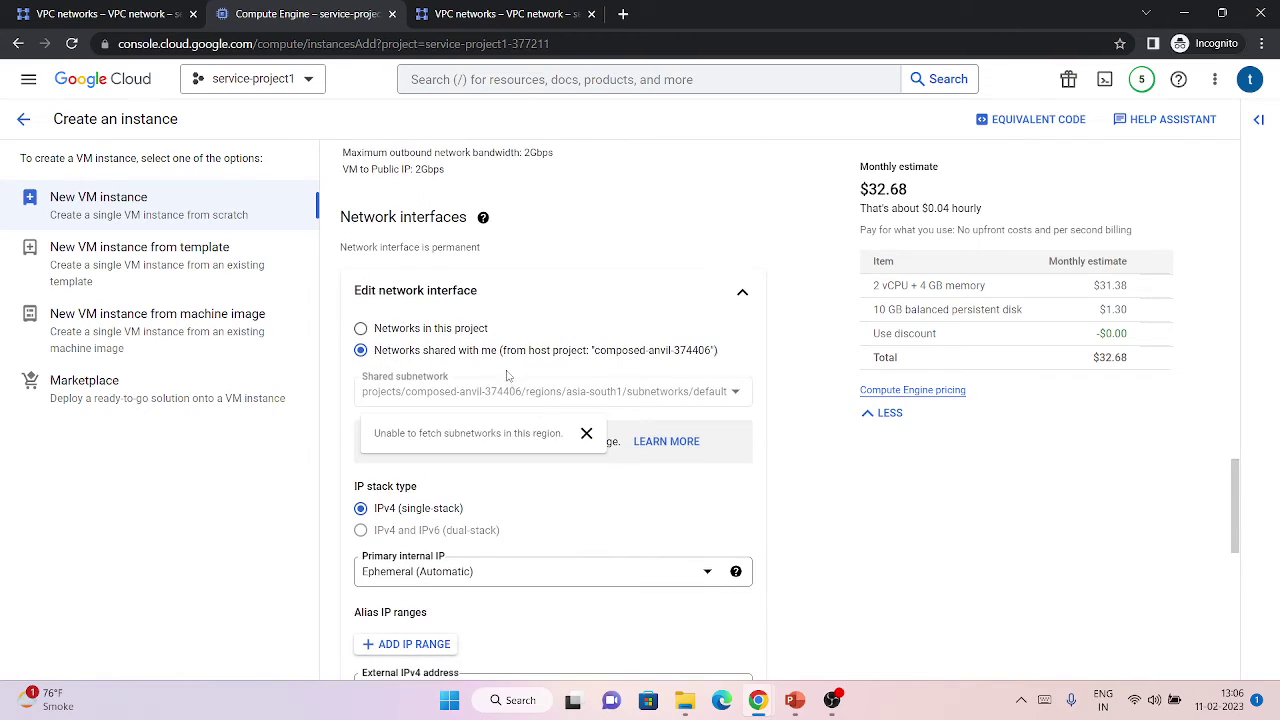
mouse_move(586, 358)
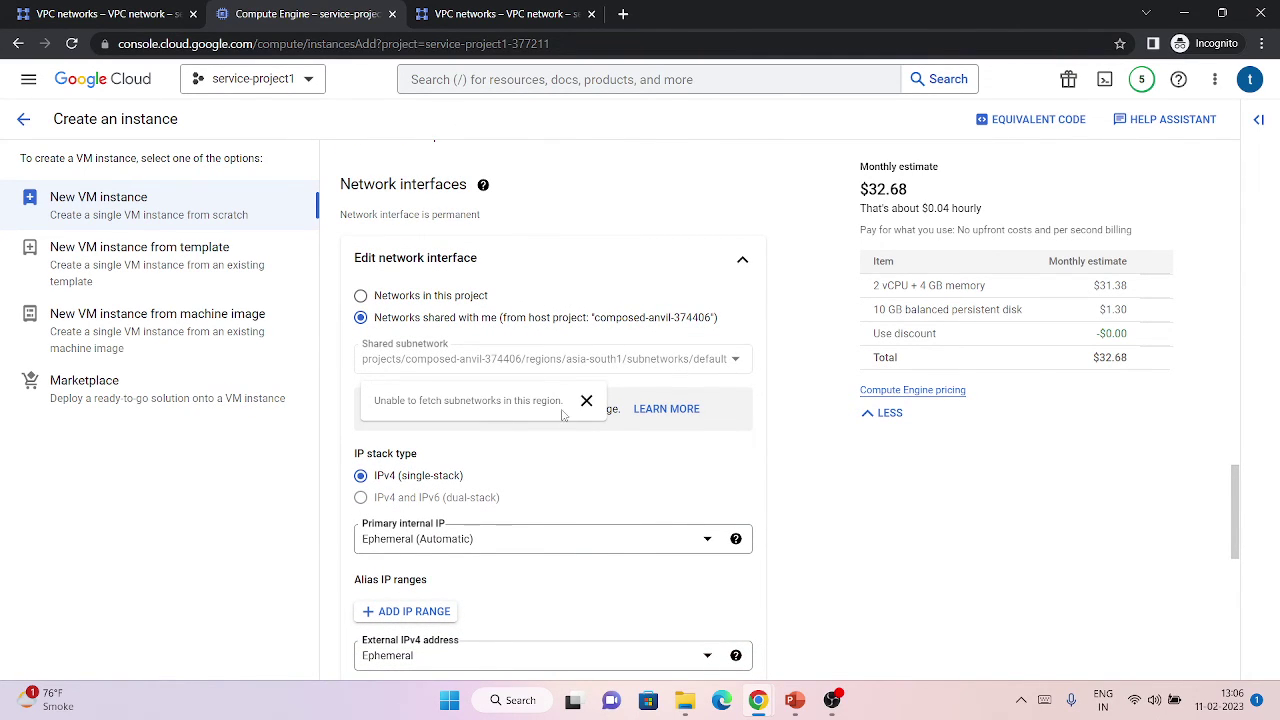
click(75, 43)
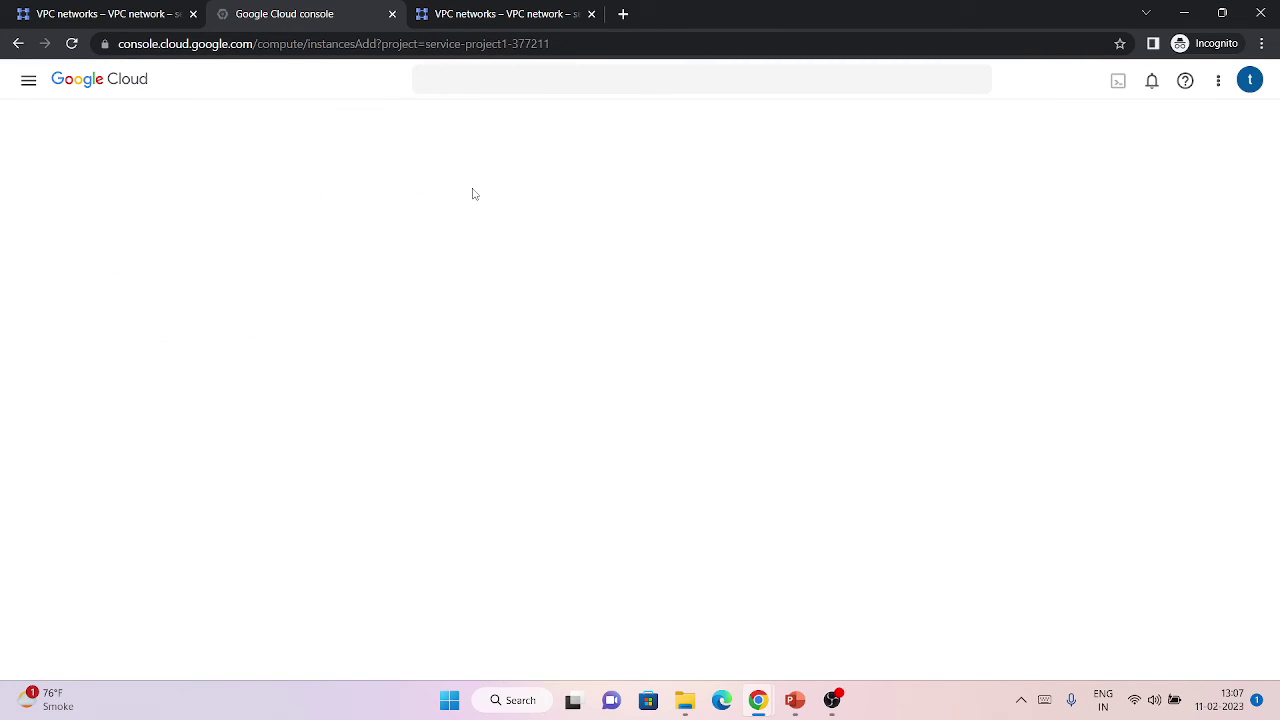
Set the VM's region to us-south1 (Dallas).
click(463, 293)
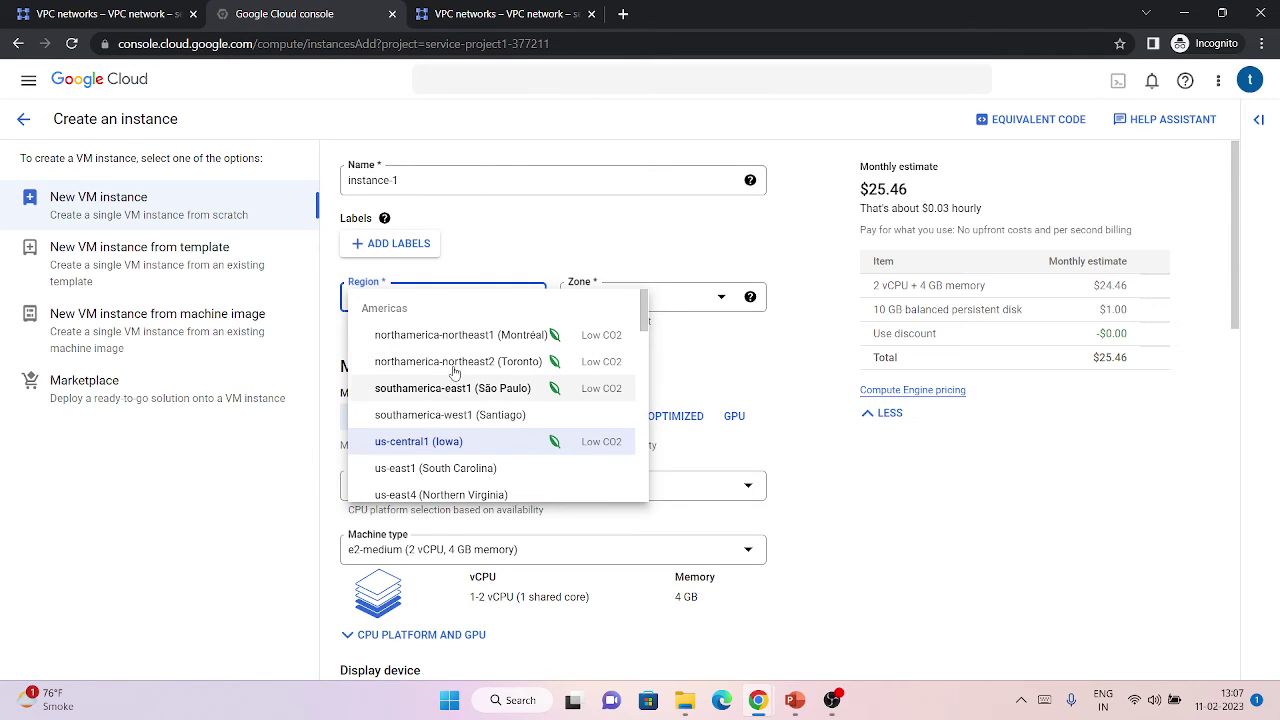
scroll(452, 390, down, 3)
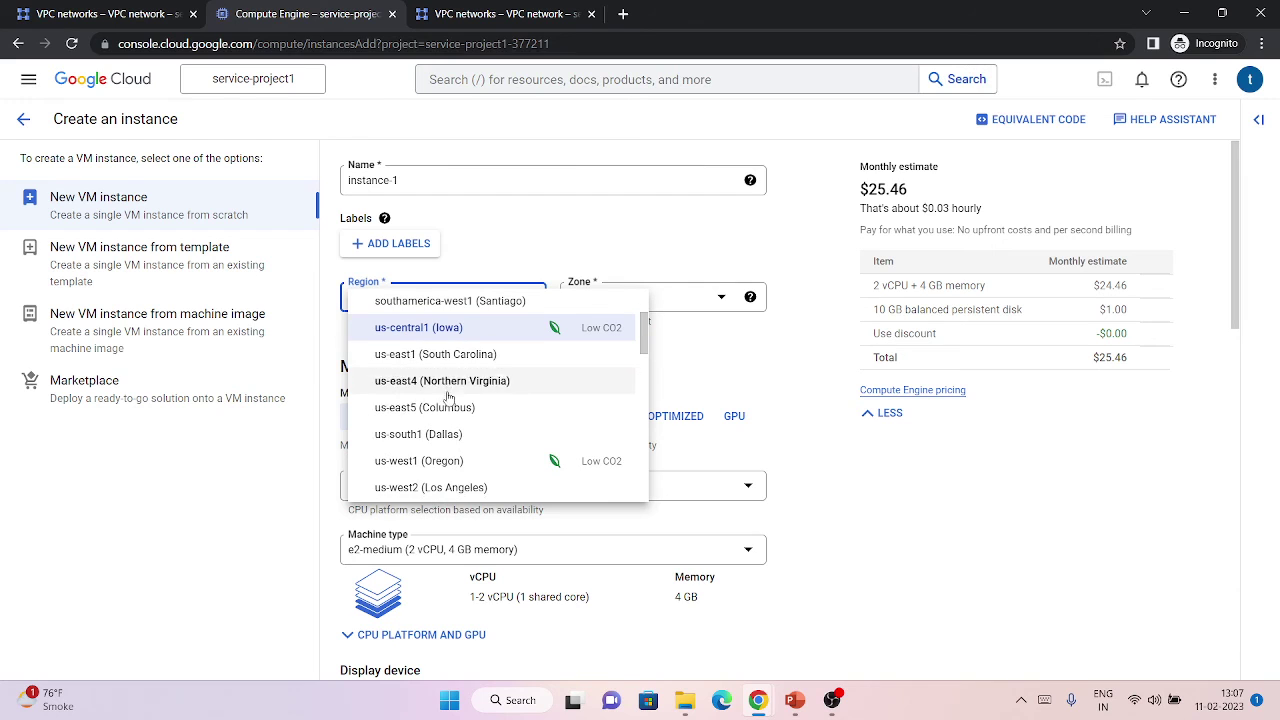
click(449, 422)
Attach the network interface to the shared default subnetwork under Networks shared with me.
scroll(450, 422, down, 15)
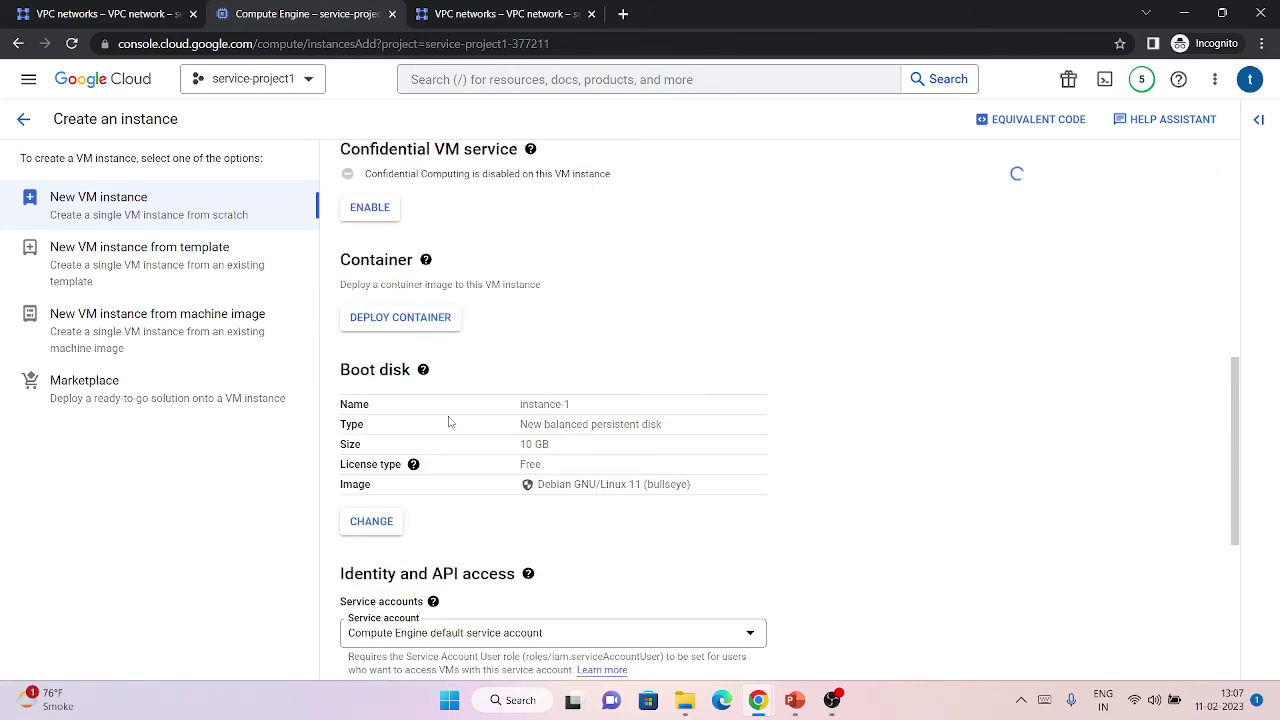
click(470, 550)
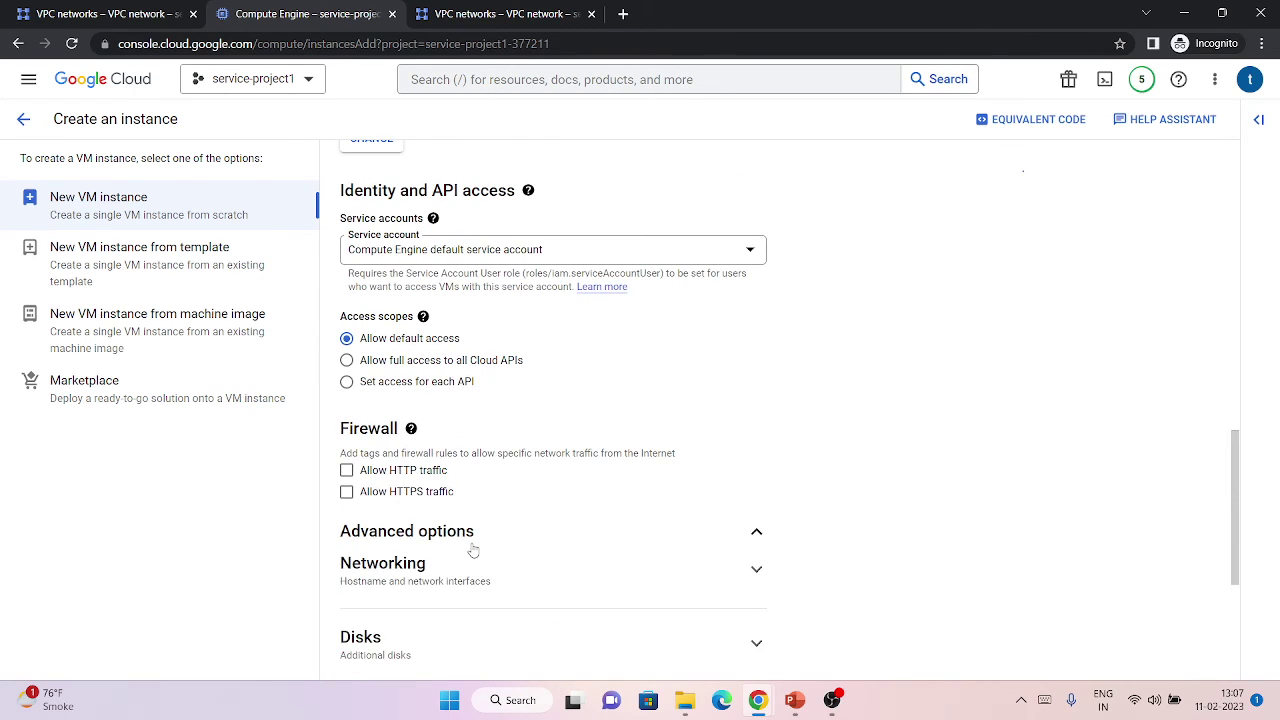
scroll(465, 450, down, 3)
click(420, 400)
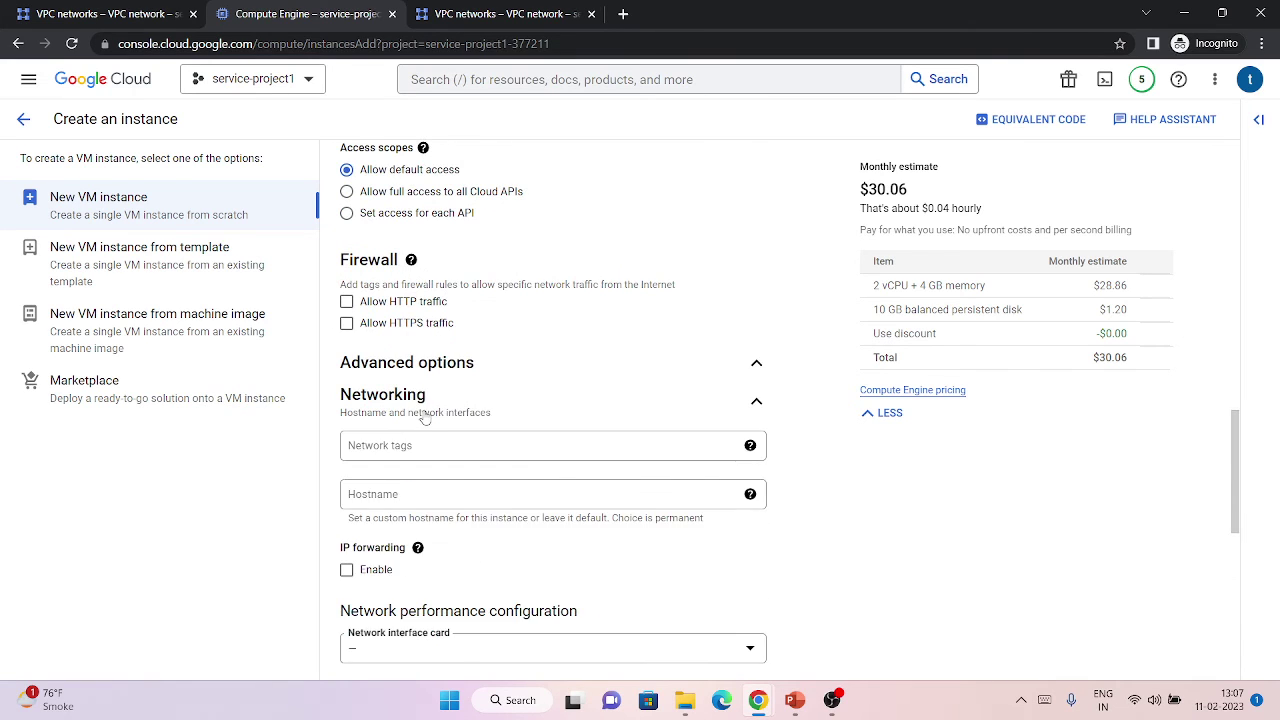
scroll(430, 400, down, 4)
scroll(440, 340, down, 3)
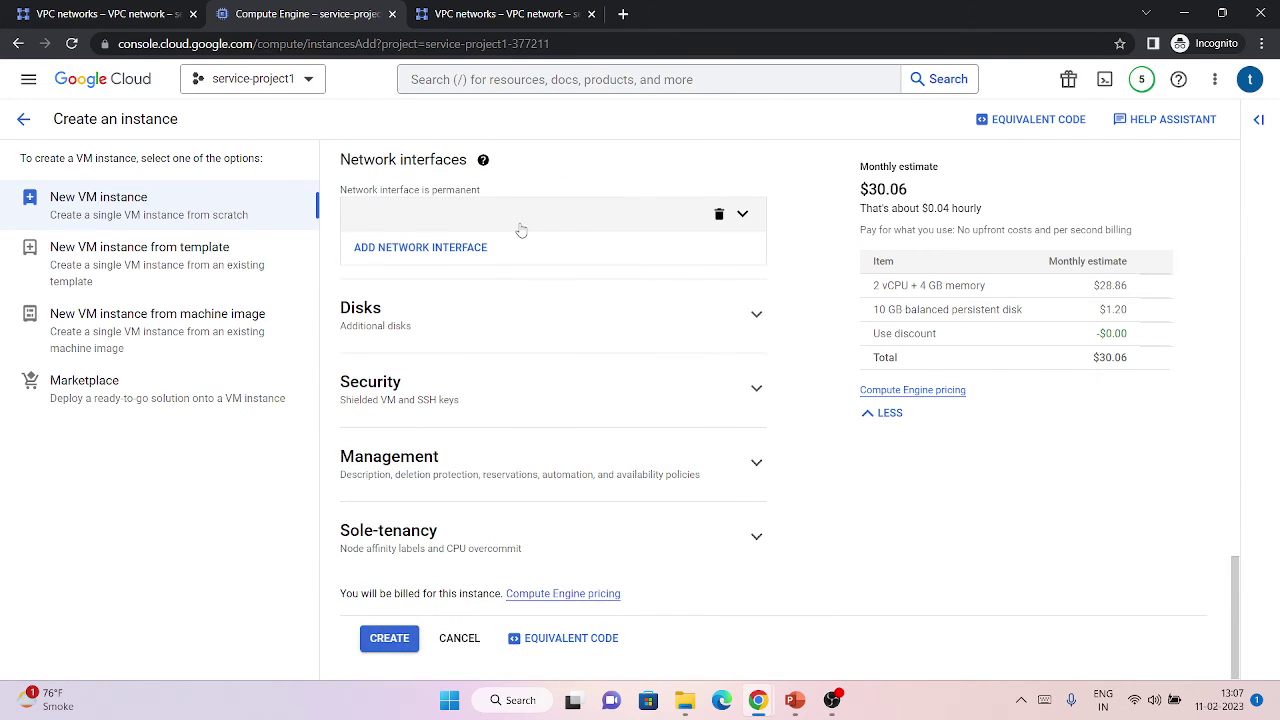
click(500, 222)
click(450, 292)
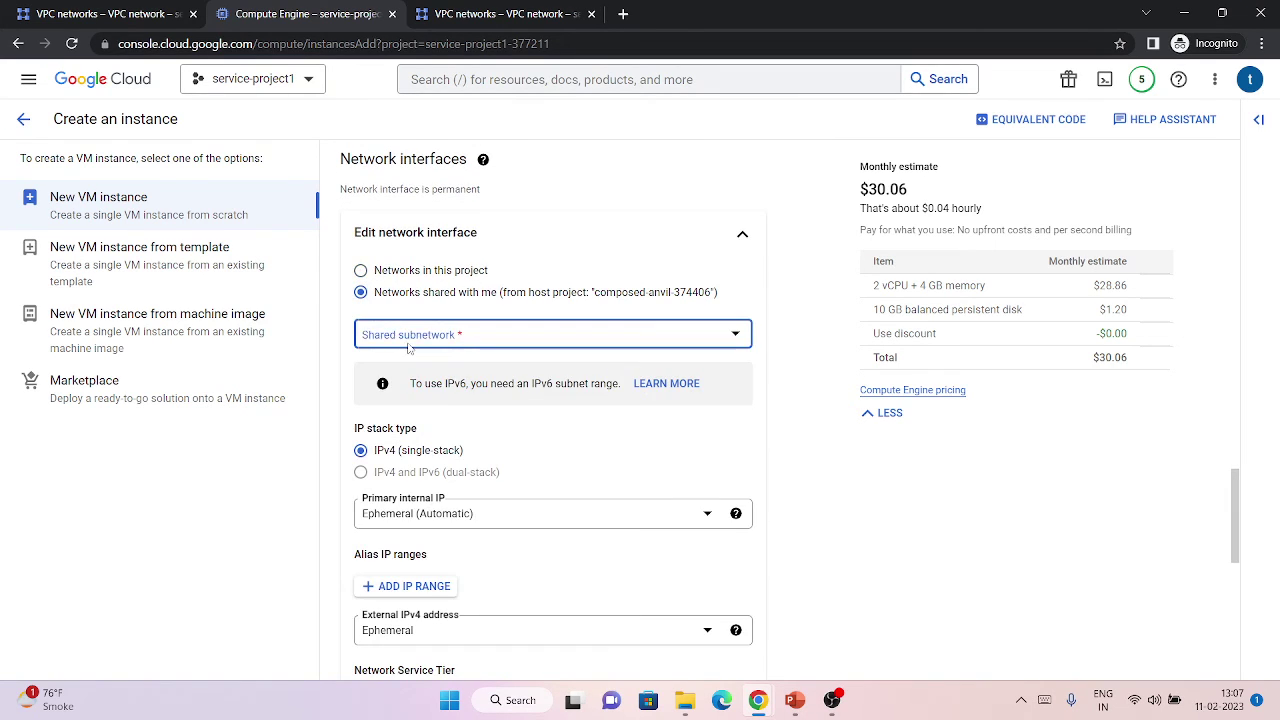
click(408, 340)
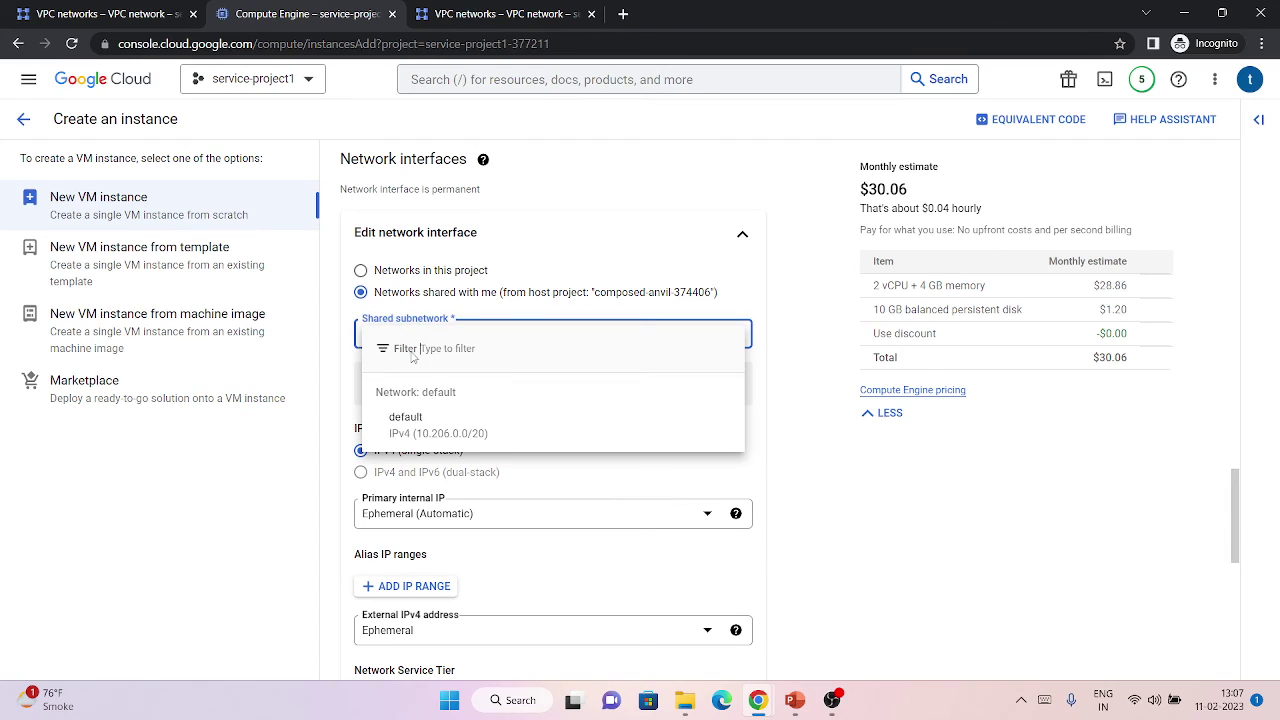
click(440, 425)
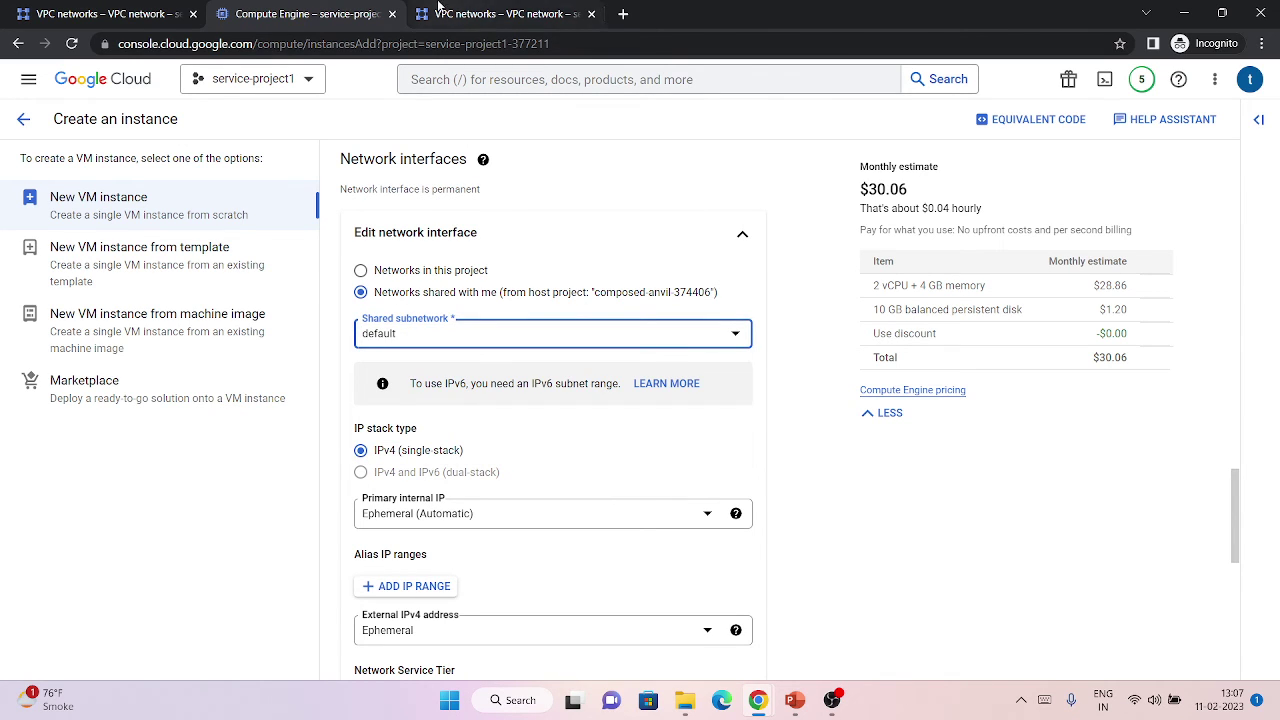
Check the next page of the shared subnets list, then return to the VM form.
click(470, 14)
scroll(1000, 450, down, 2)
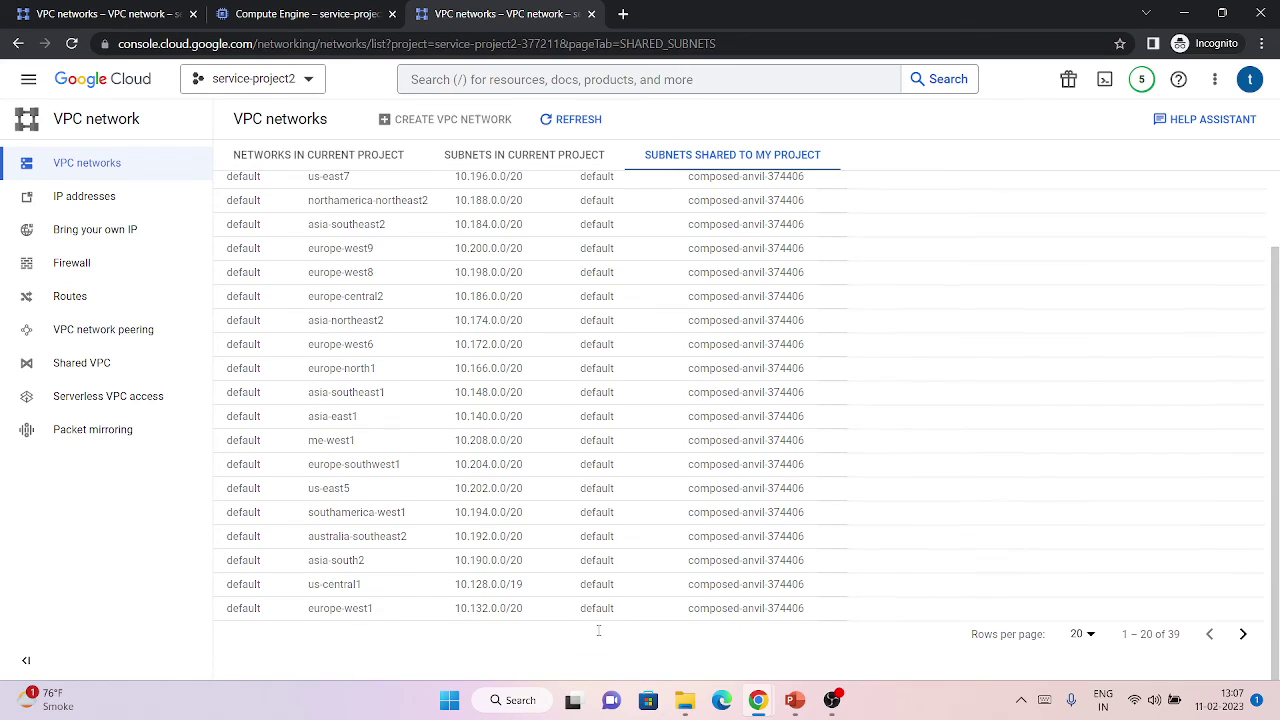
click(1243, 634)
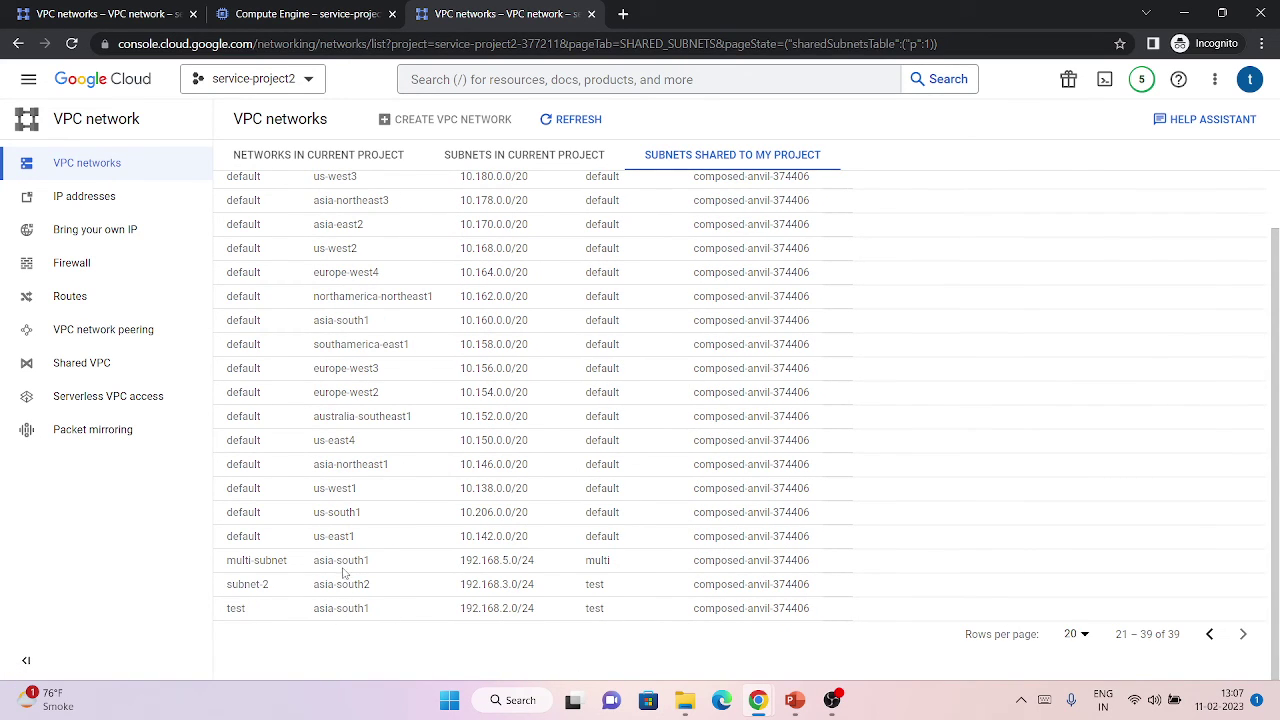
click(345, 14)
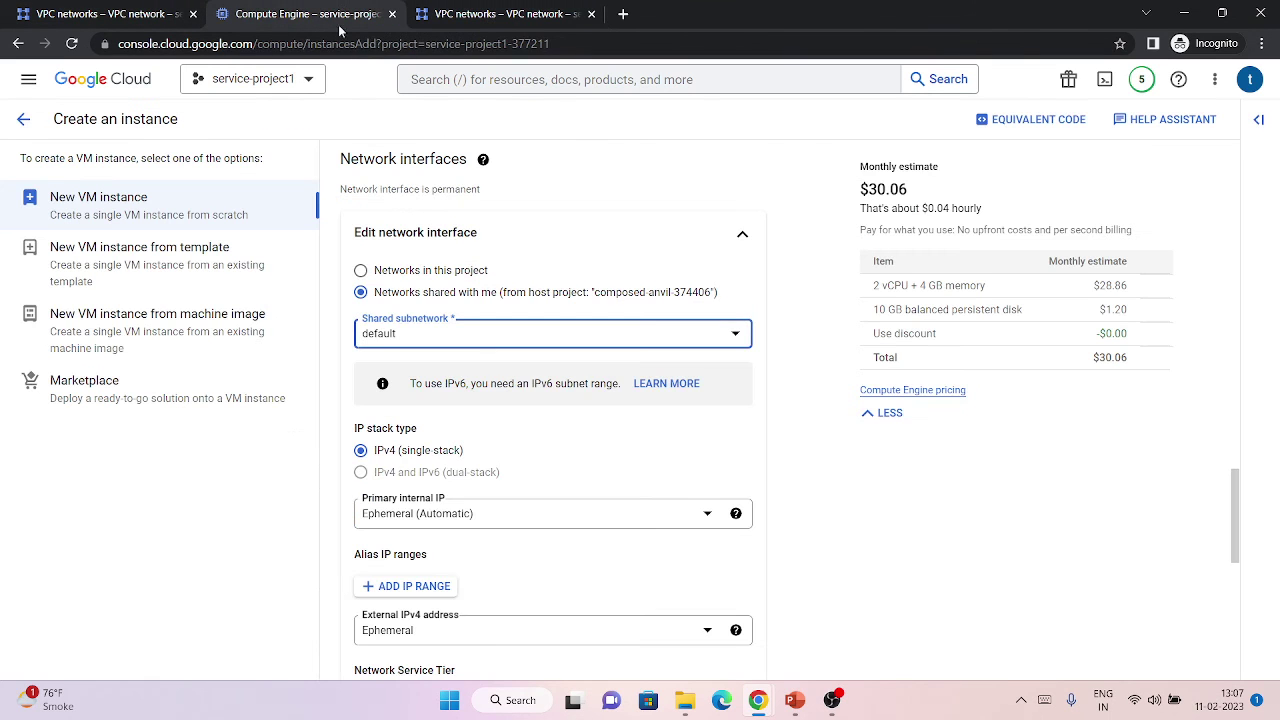
scroll(521, 383, up, 10)
Change the VM's region to asia-south1 (Mumbai).
click(440, 297)
scroll(423, 463, down, 5)
scroll(423, 463, down, 5)
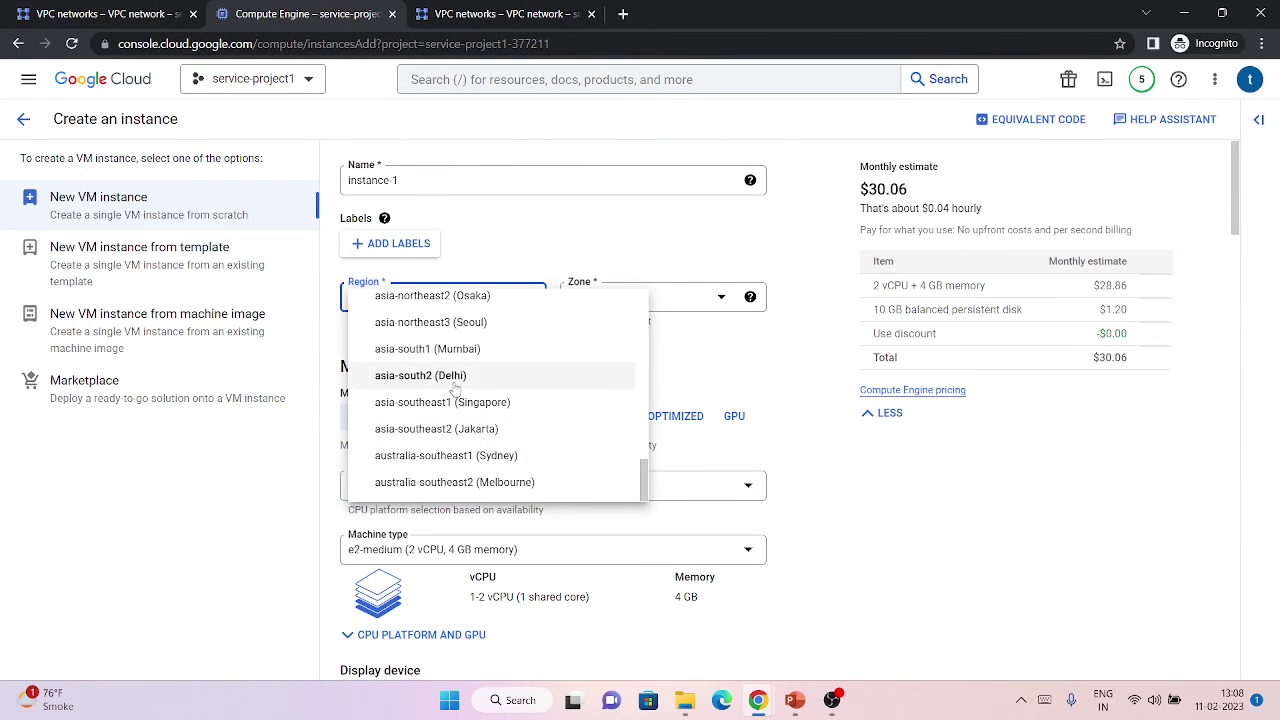
click(455, 358)
Choose multi-subnet as the VM's shared subnetwork.
scroll(505, 485, down, 15)
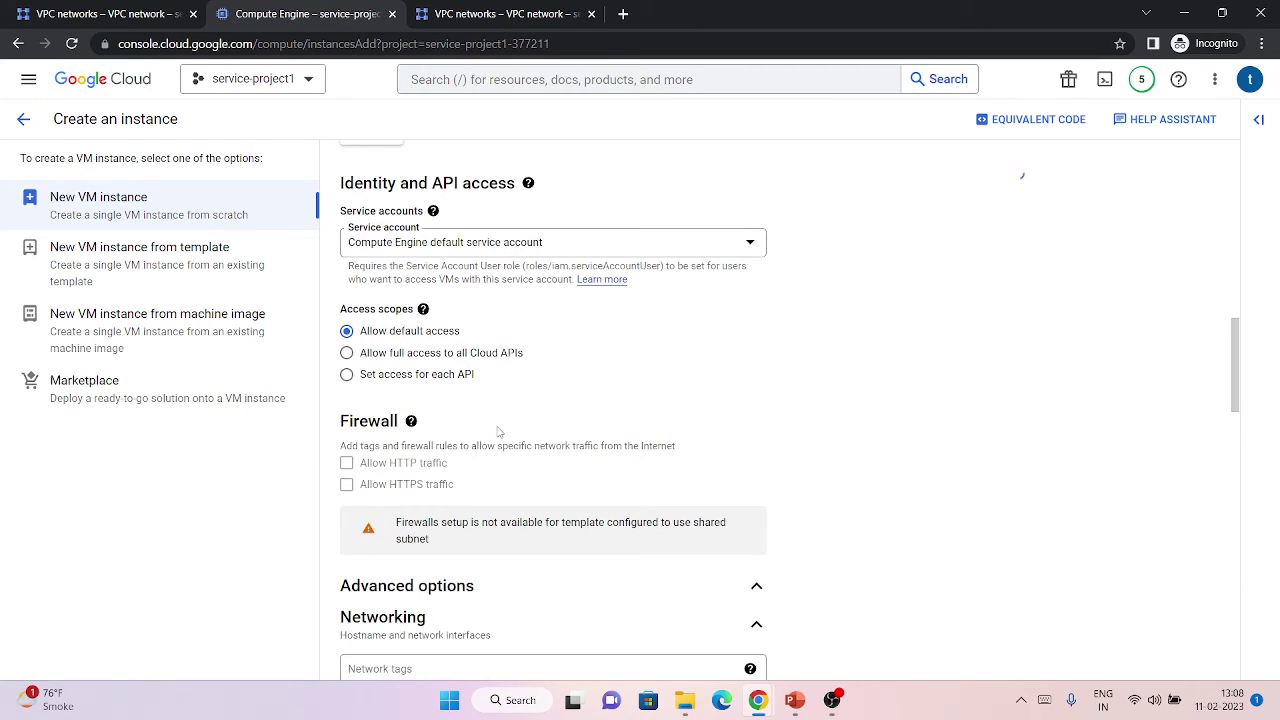
scroll(483, 416, down, 5)
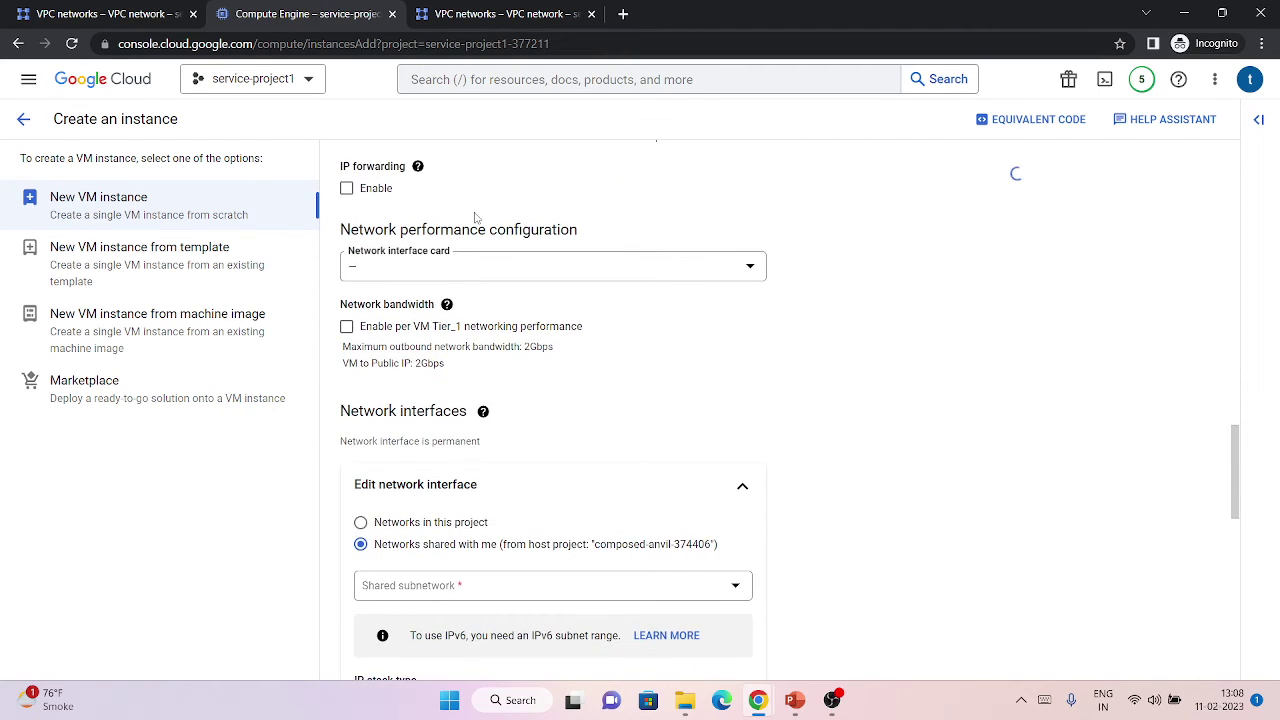
scroll(505, 343, down, 2)
click(480, 363)
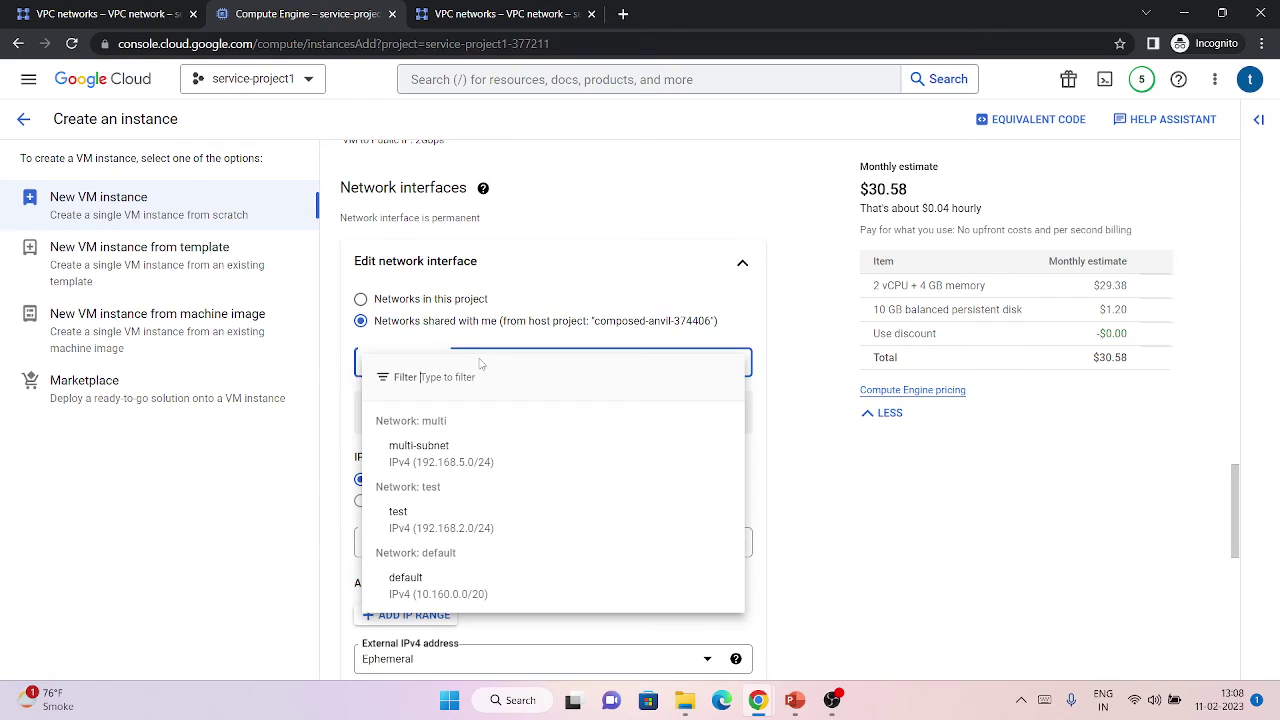
click(440, 468)
scroll(440, 468, down, 10)
scroll(440, 468, up, 15)
scroll(440, 462, up, 10)
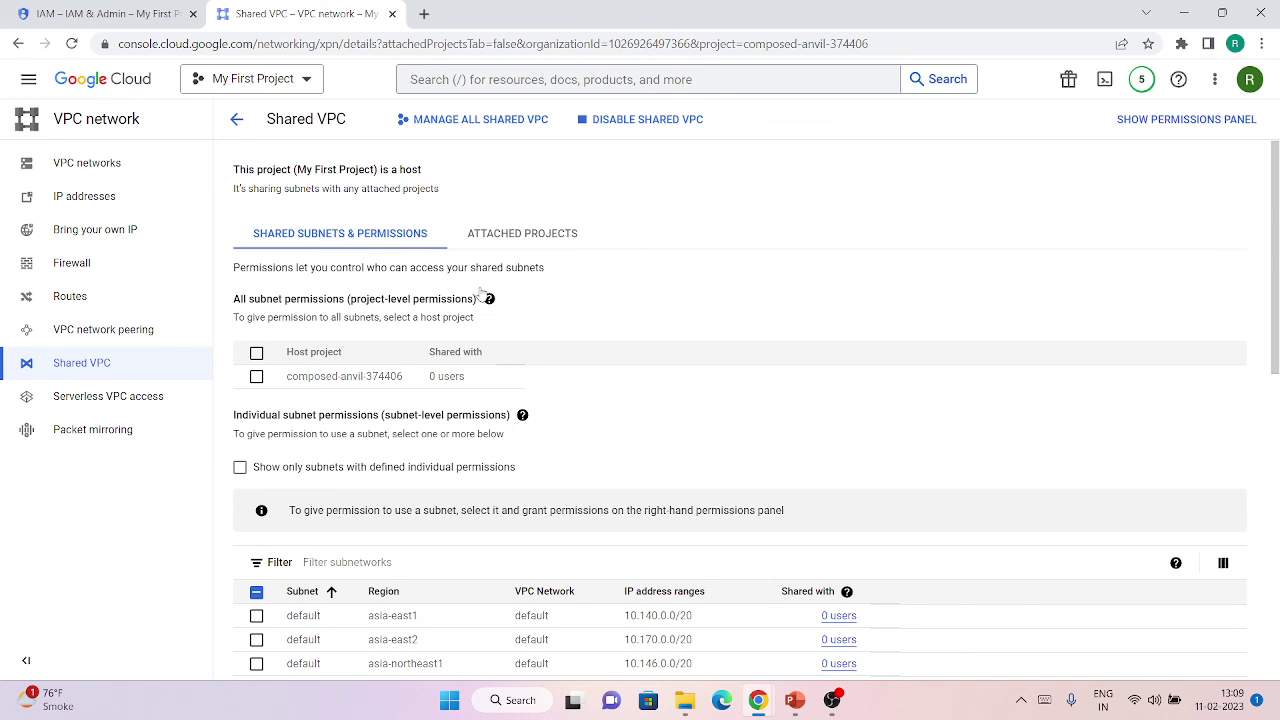
click(493, 240)
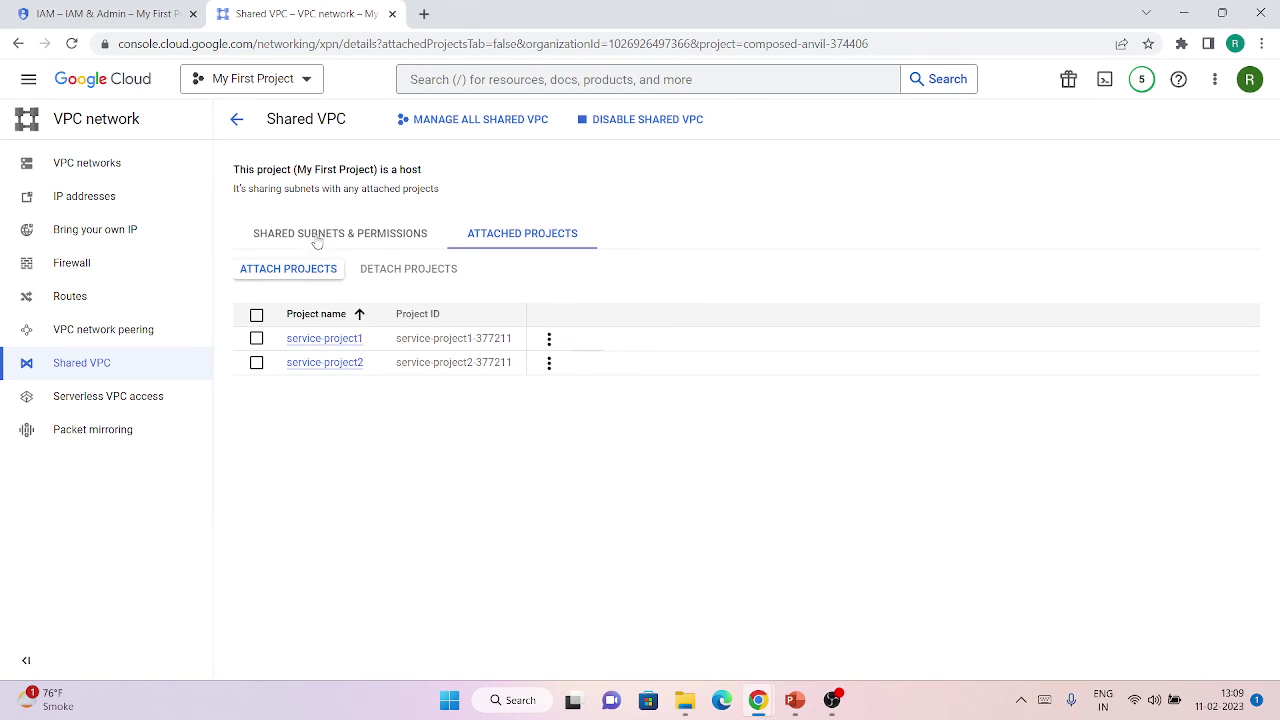
click(257, 339)
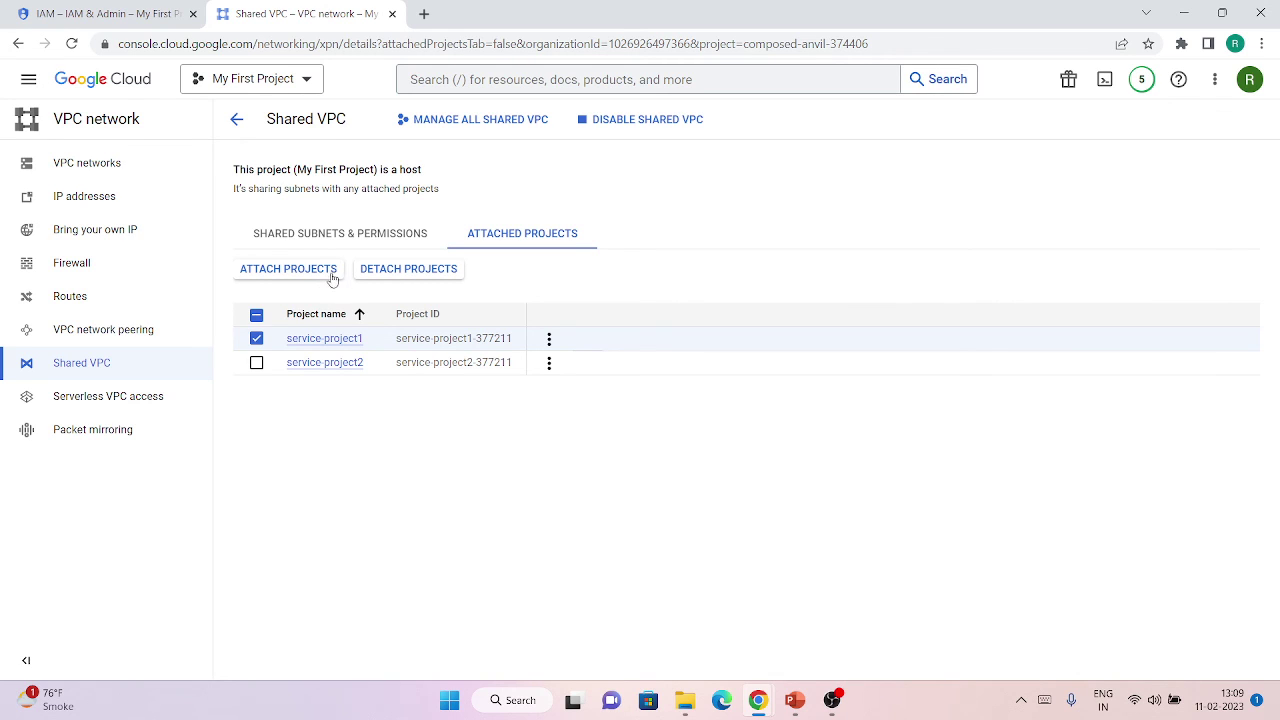
click(256, 339)
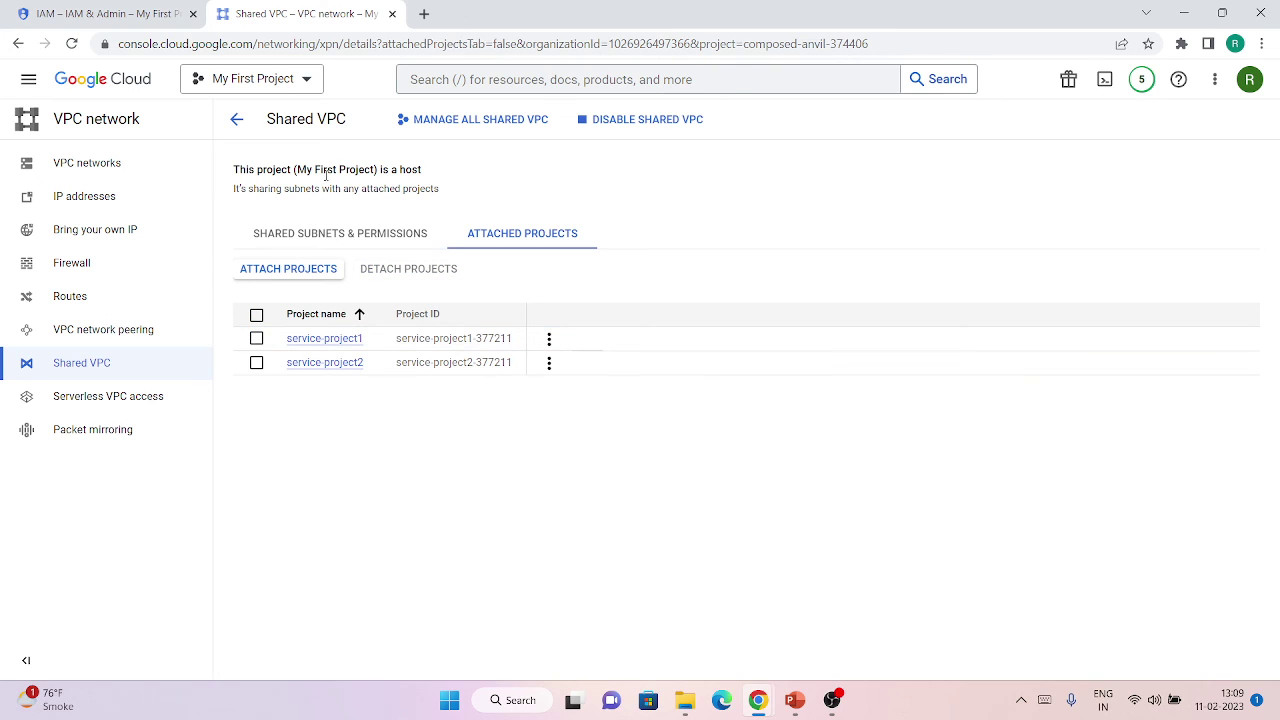
click(310, 232)
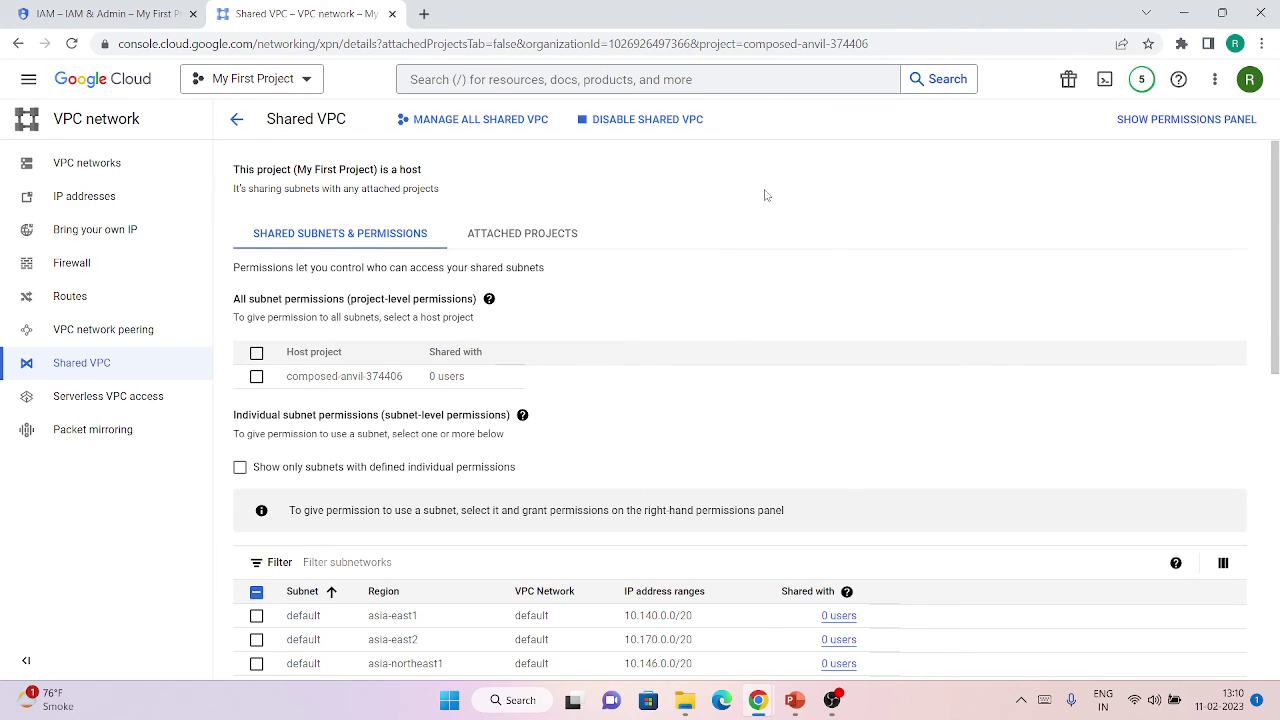
Disable Shared VPC on My First Project, confirming with the pasted host project ID.
scroll(765, 195, down, 10)
scroll(765, 195, up, 10)
click(632, 128)
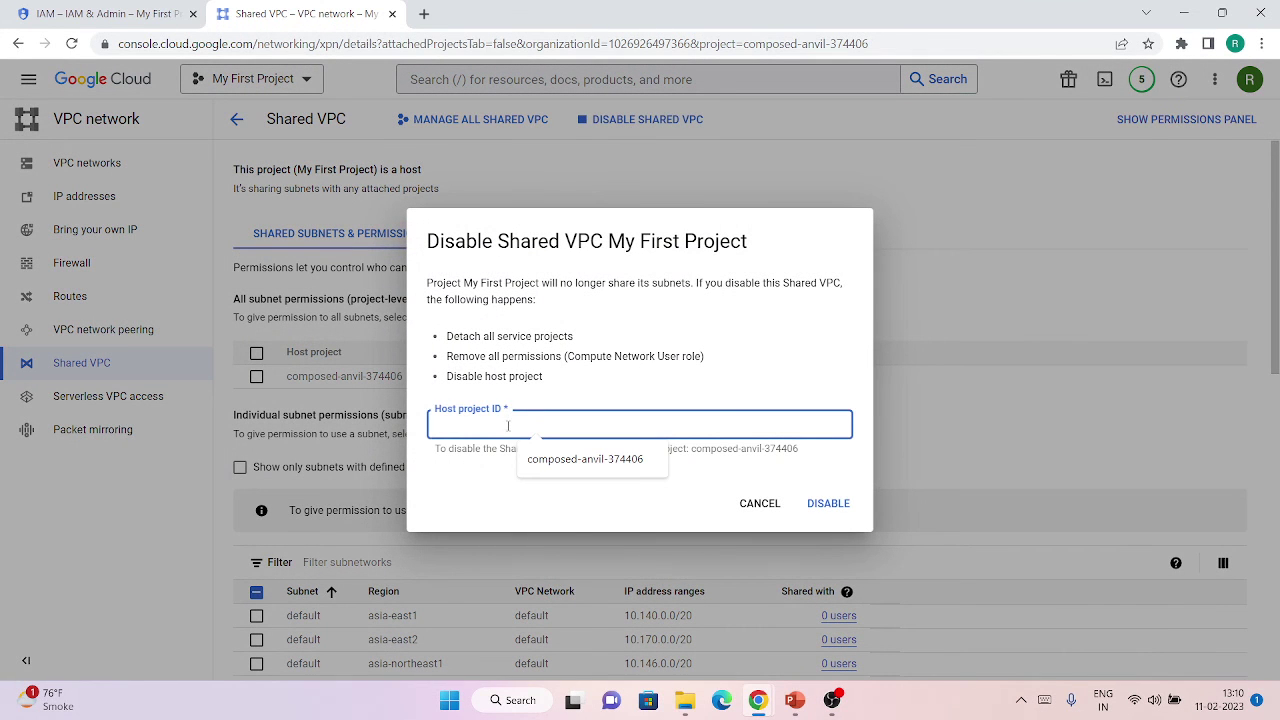
click(495, 485)
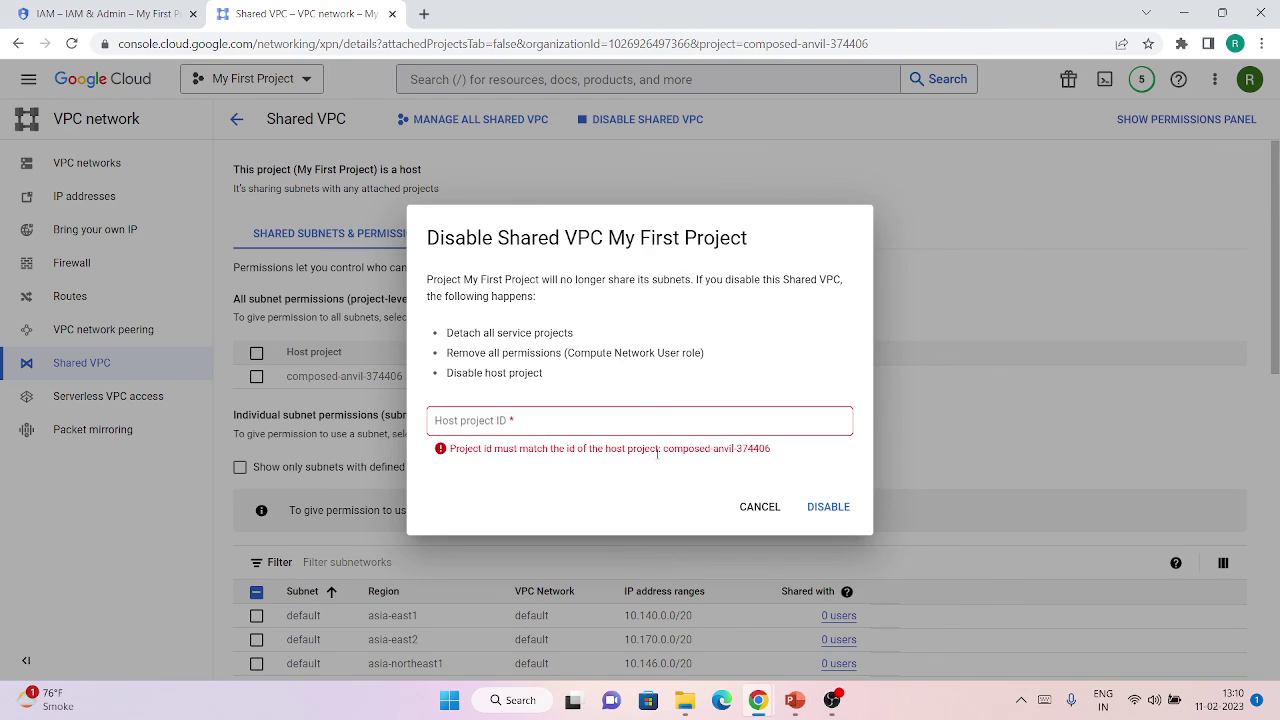
drag(662, 448, 827, 461)
key(ctrl+c)
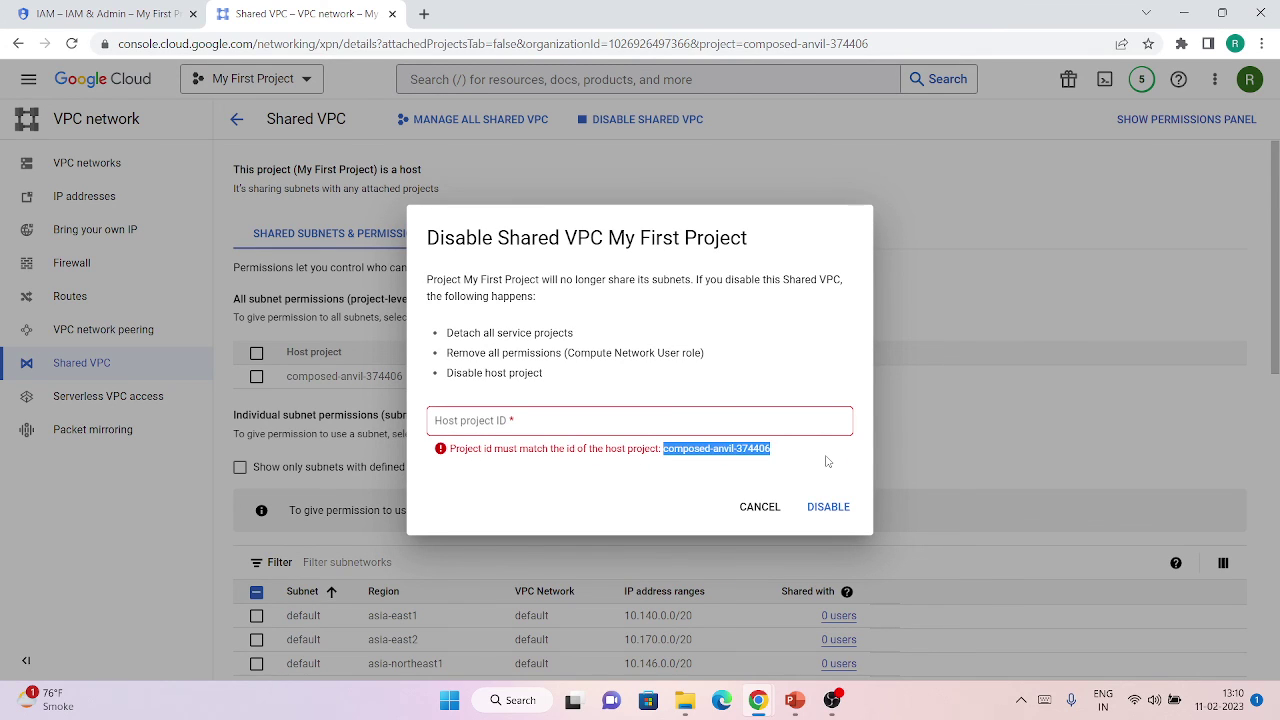
click(699, 420)
key(ctrl+v)
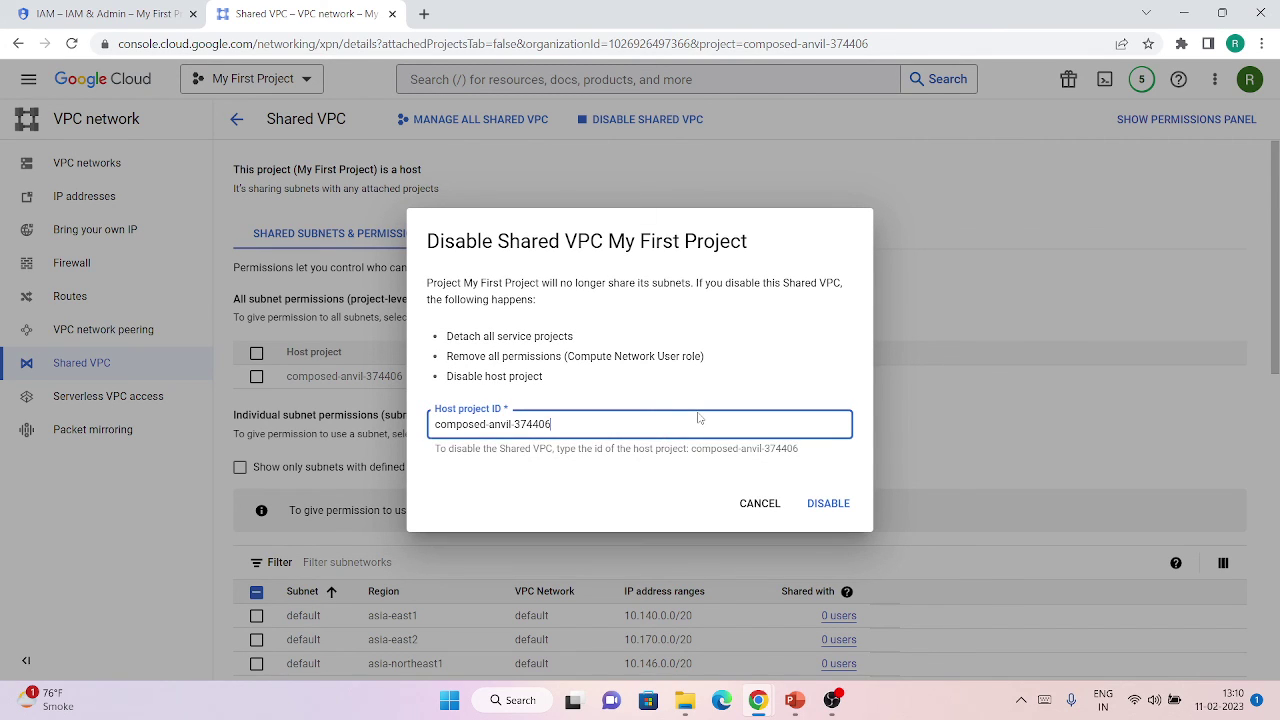
click(800, 514)
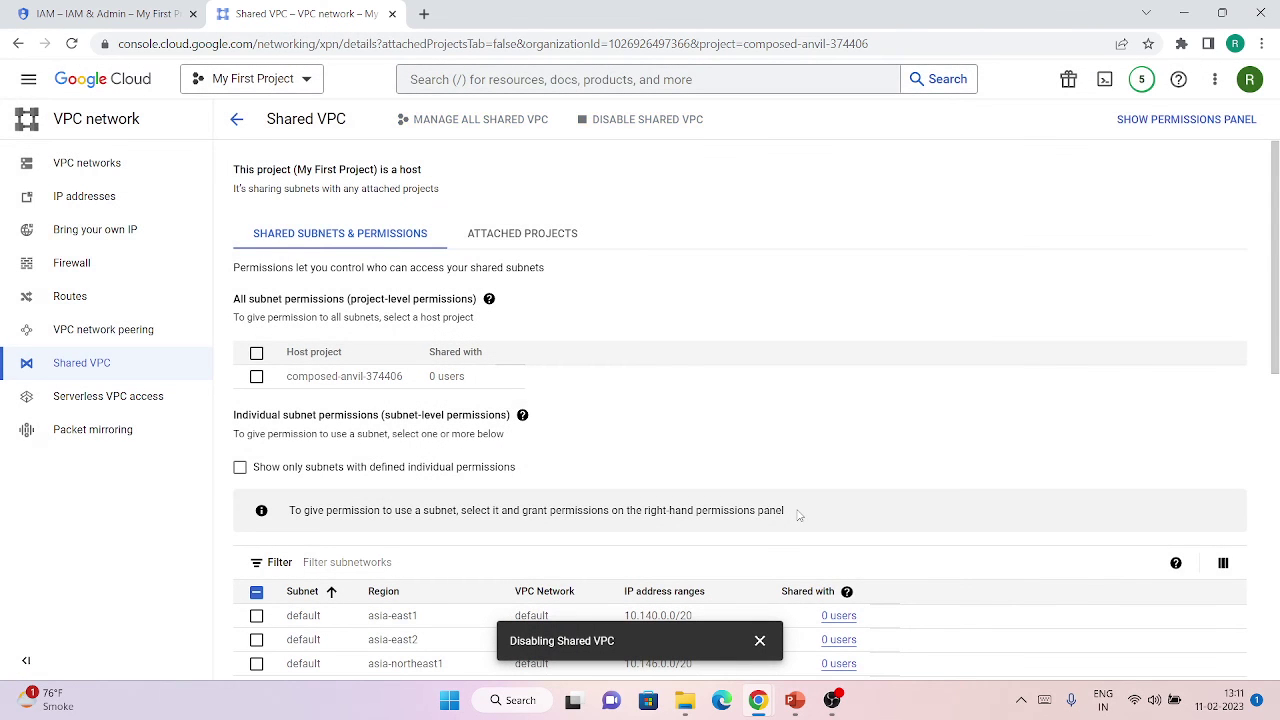